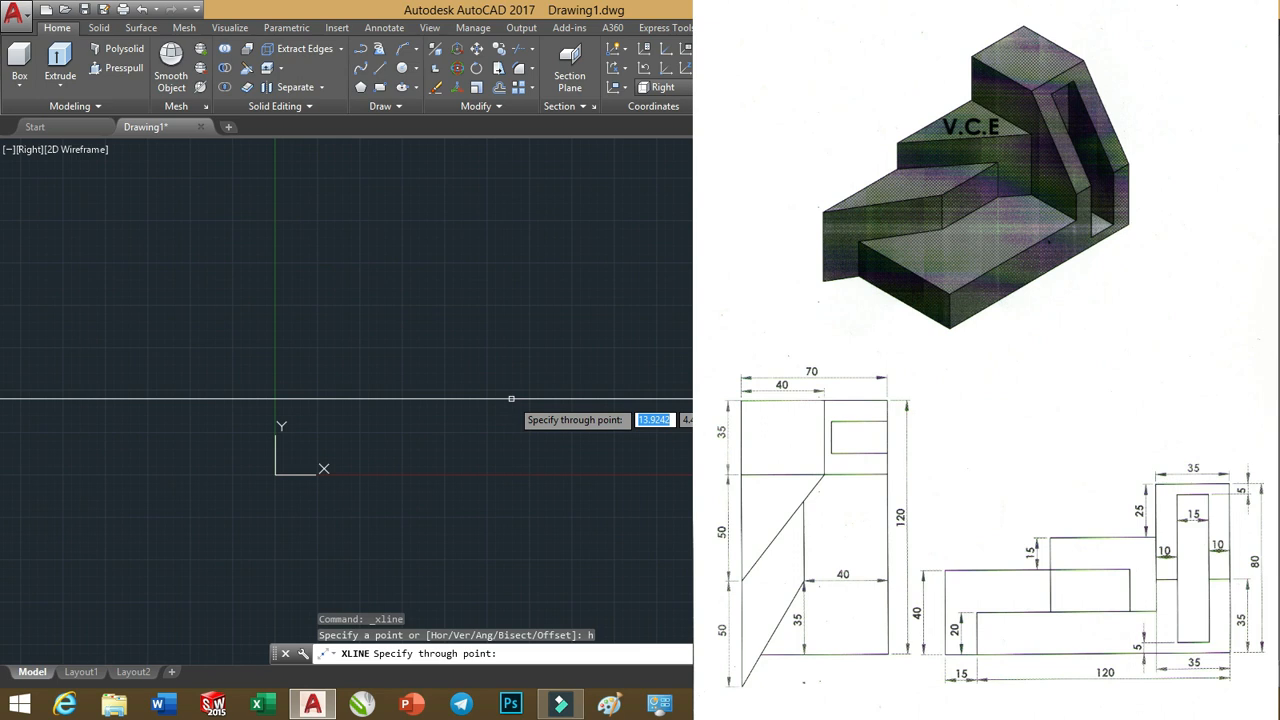
- Place a horizontal and a vertical construction line crossing just beside the coordinate origin
left_click(493, 466)
key("Return")
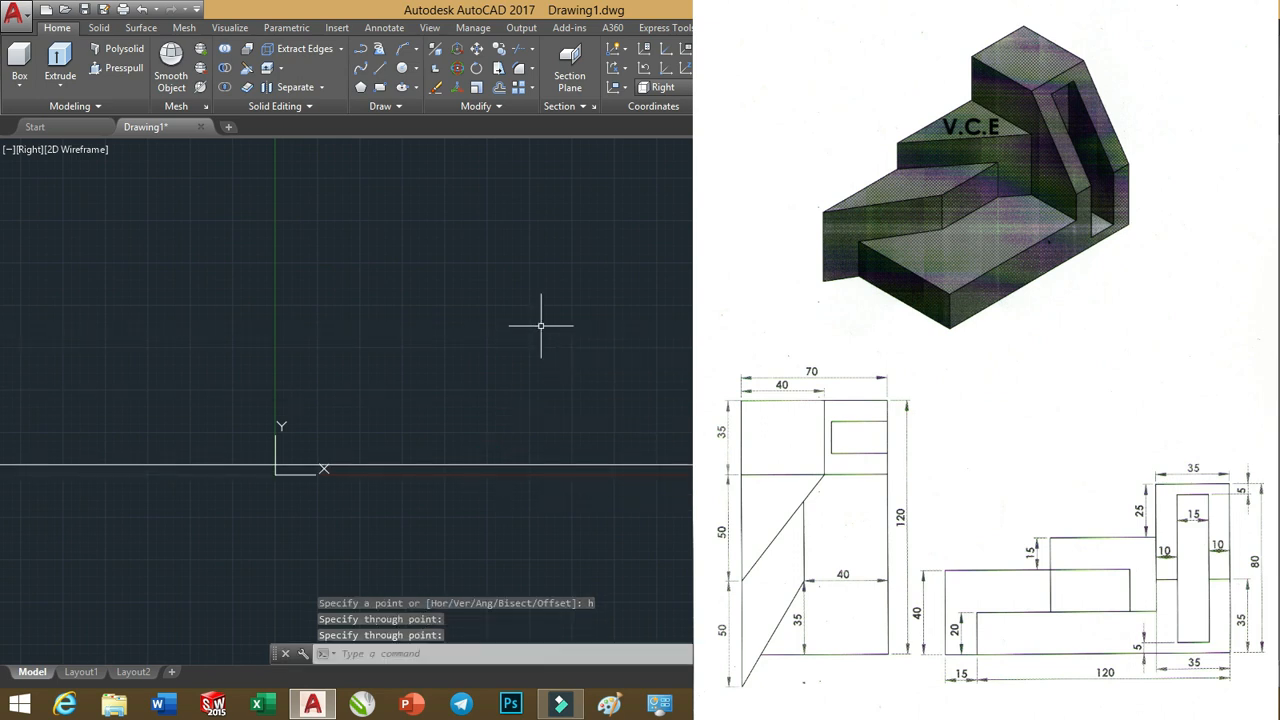
key("Return")
type("v")
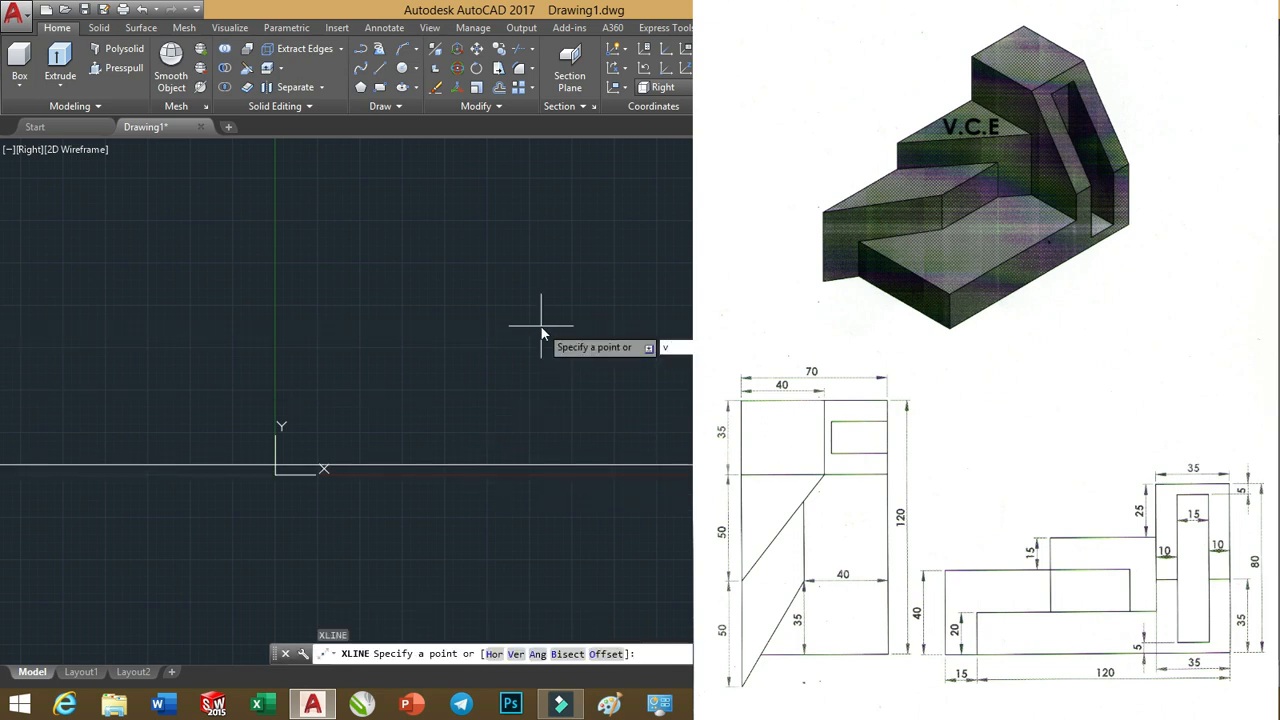
key("Return")
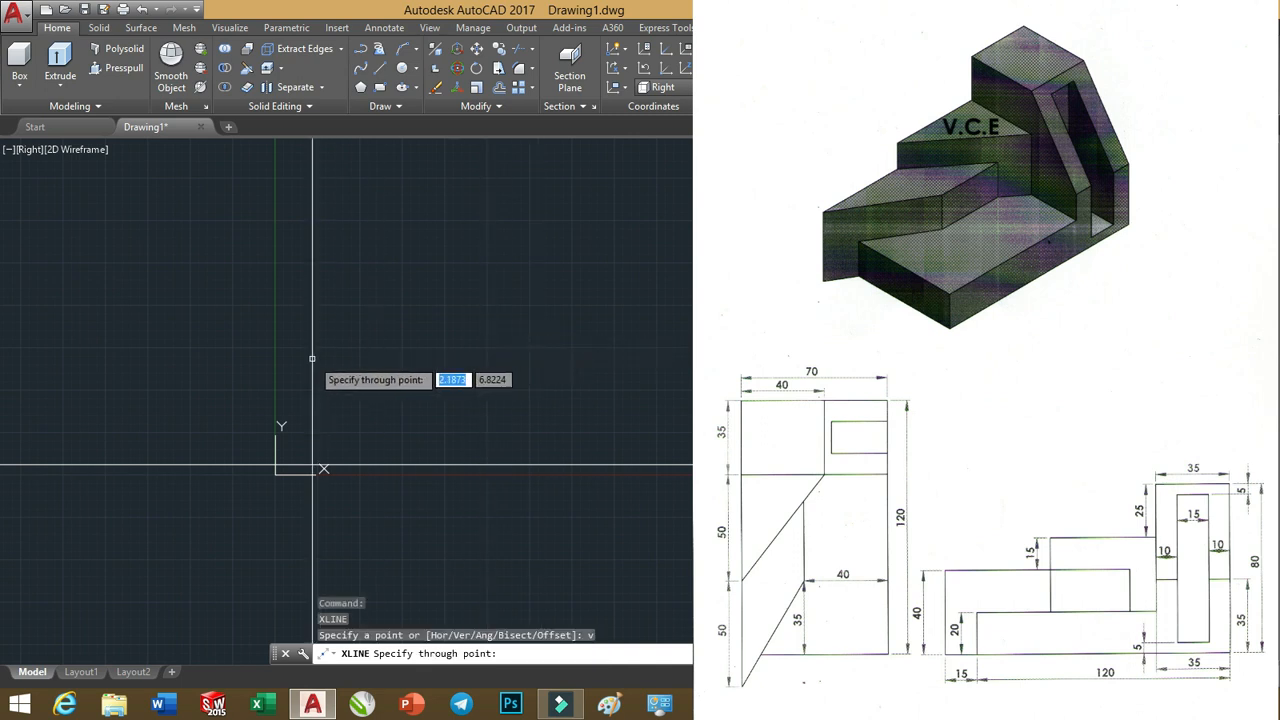
left_click(312, 358)
key("Return")
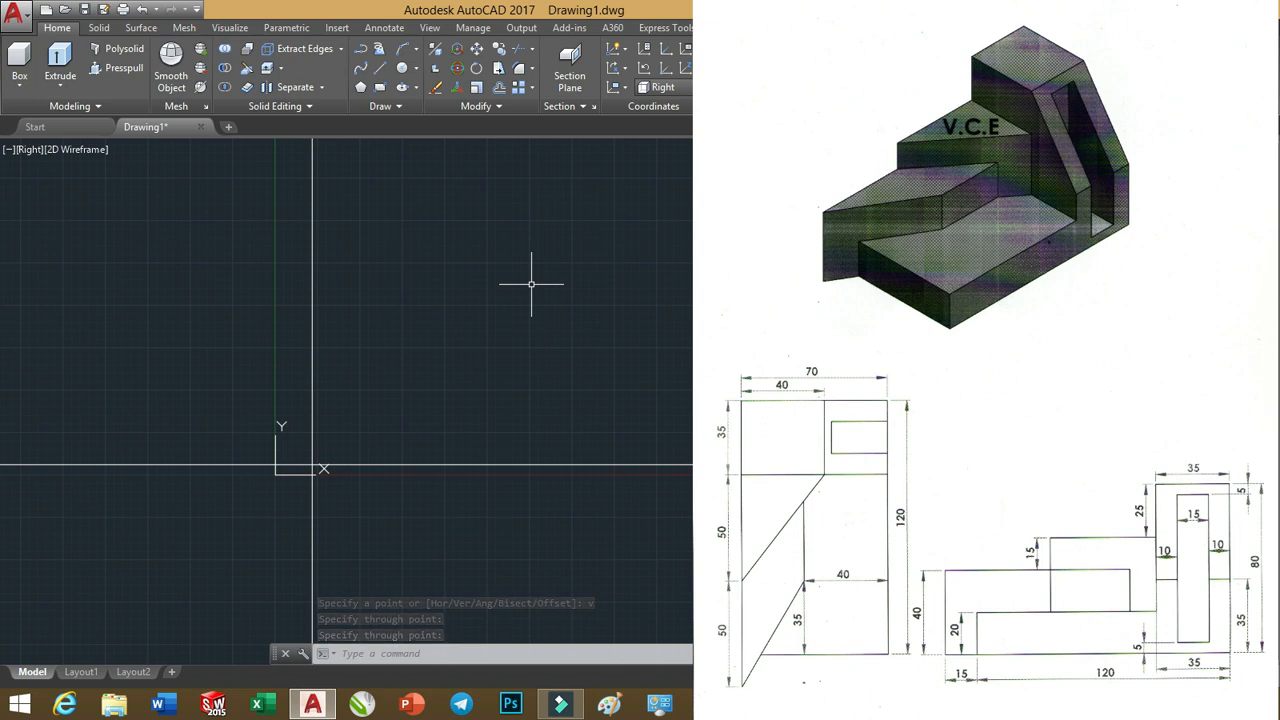
- Offset the vertical construction line 120 to its right for the profile's overall length
left_click(497, 88)
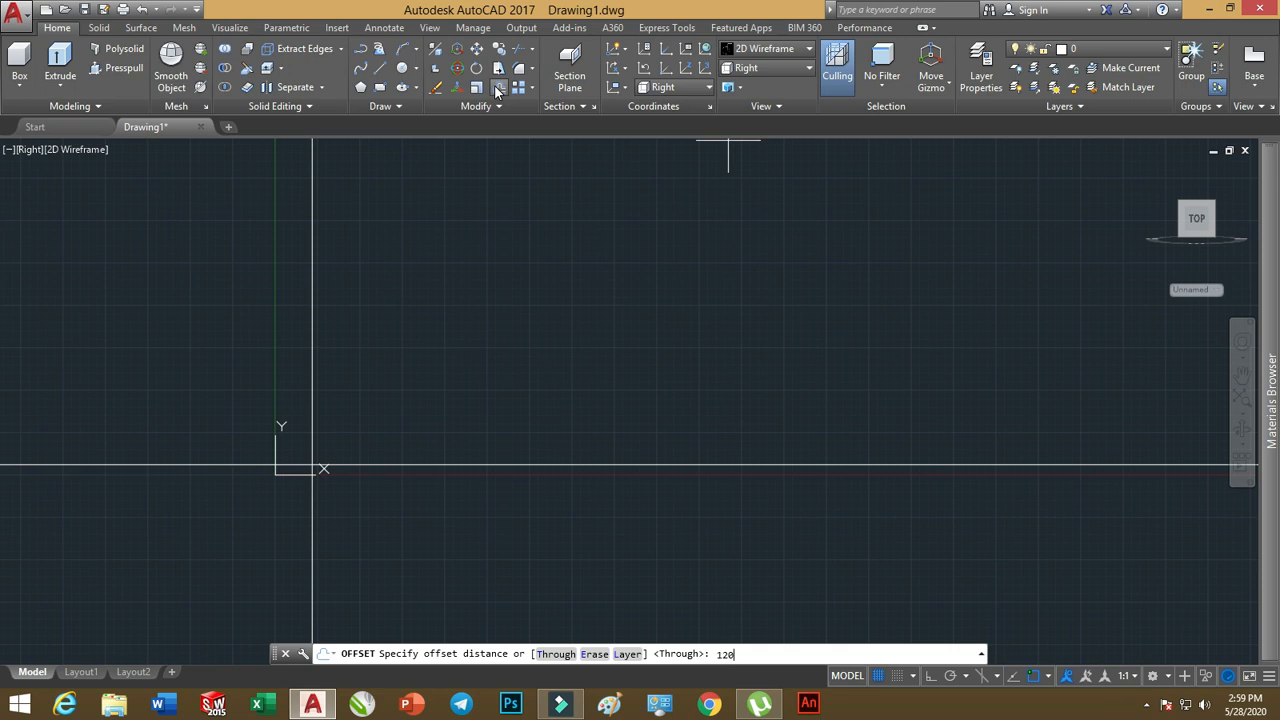
key("Return")
left_click(312, 327)
left_click(519, 328)
- Restore the Right view and offset the horizontal construction line 20 upward for the base height
scroll(519, 338, "down", 3)
middle_click_drag(586, 344, 320, 371)
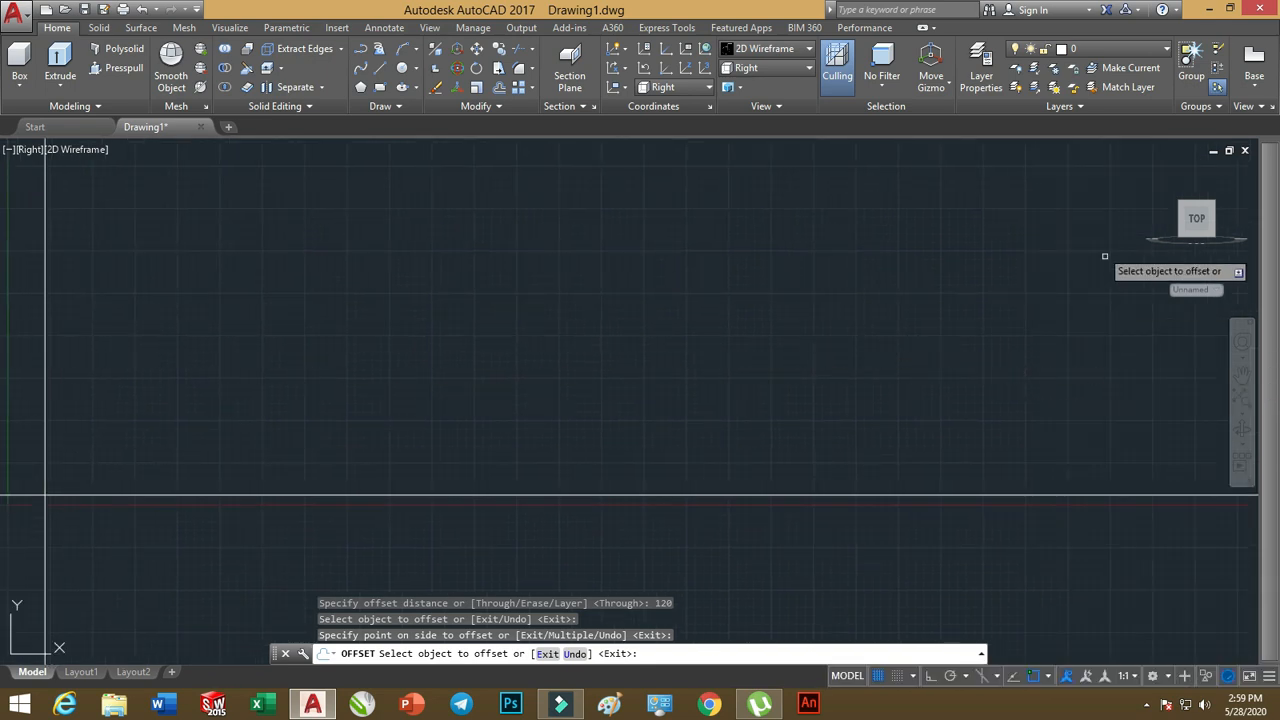
left_click(797, 68)
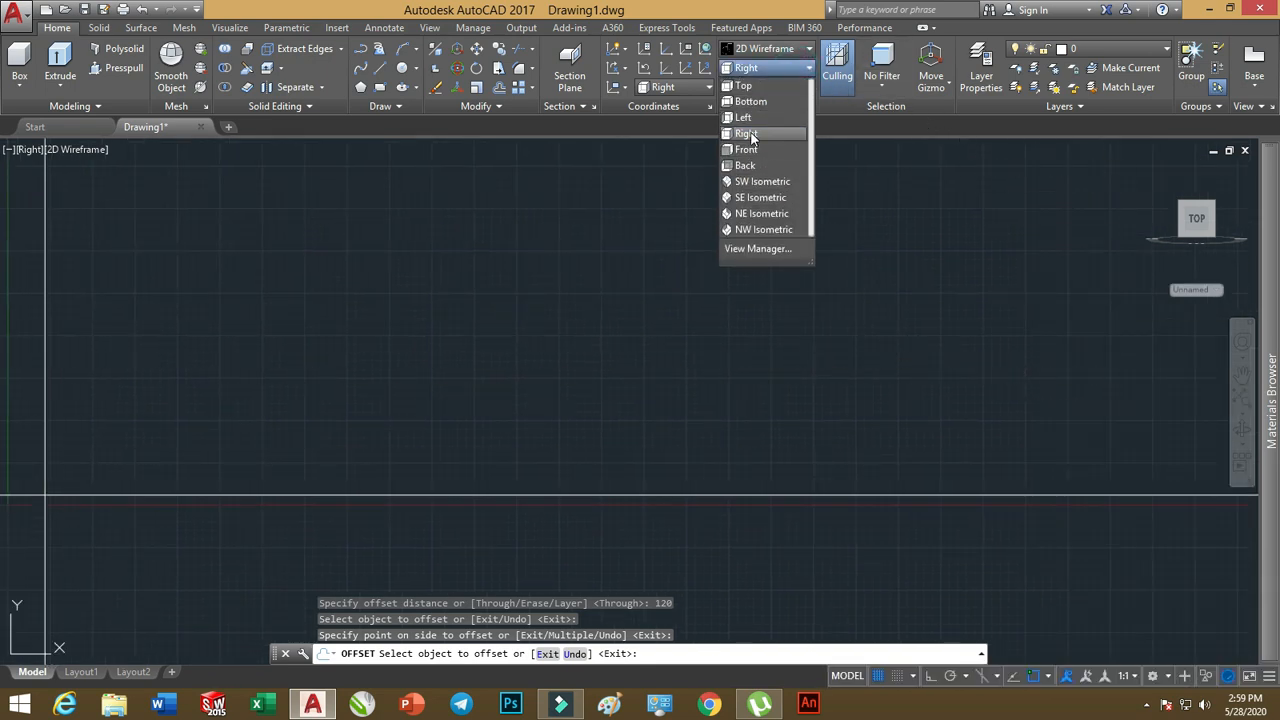
left_click(746, 133)
scroll(605, 280, "down", 5)
middle_click_drag(950, 250, 640, 337)
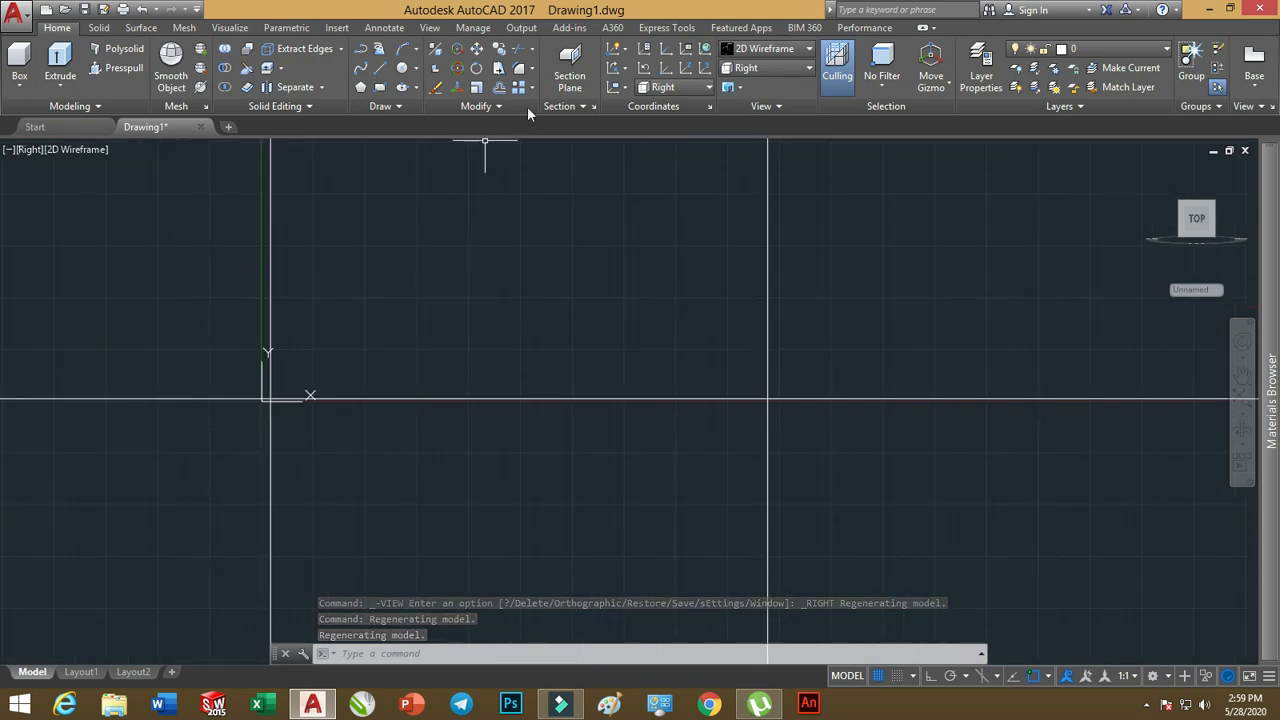
left_click(499, 88)
type("20")
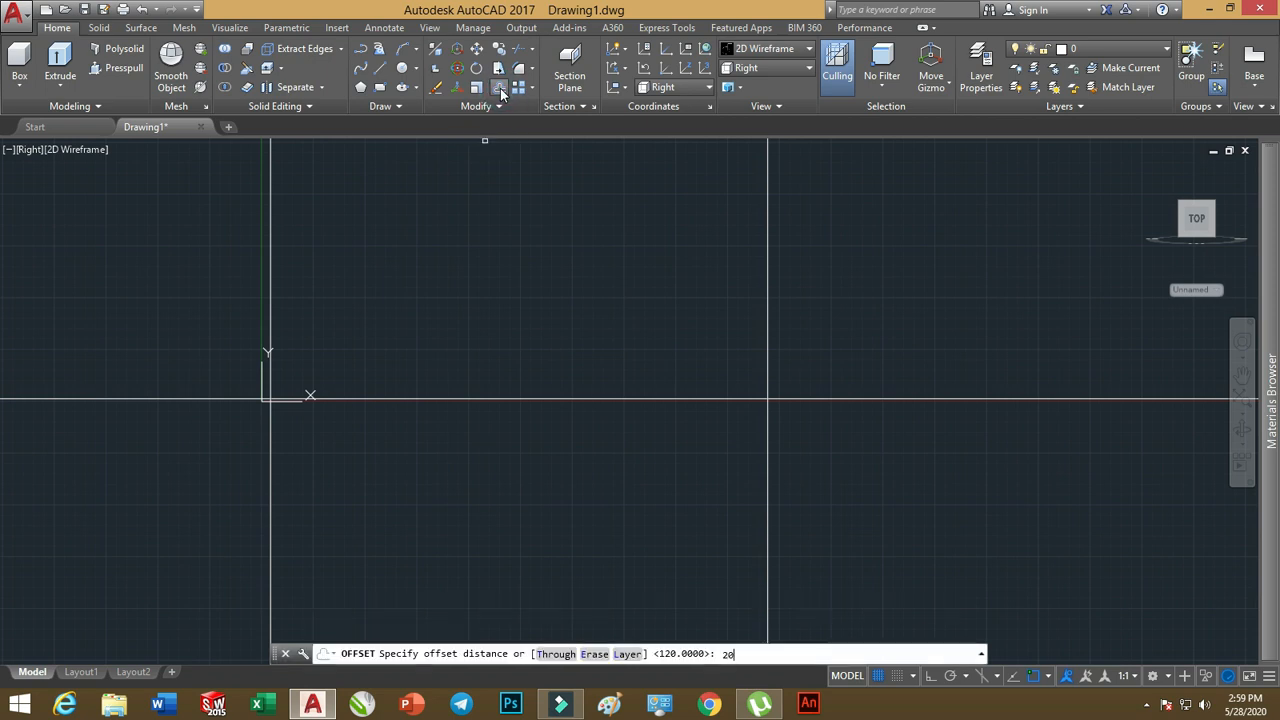
key("Return")
left_click(693, 399)
left_click(703, 345)
- Offset the lowest horizontal construction line 80 upward for the overall height
scroll(703, 363, "down", 3)
scroll(651, 320, "down", 1)
scroll(563, 380, "up", 2)
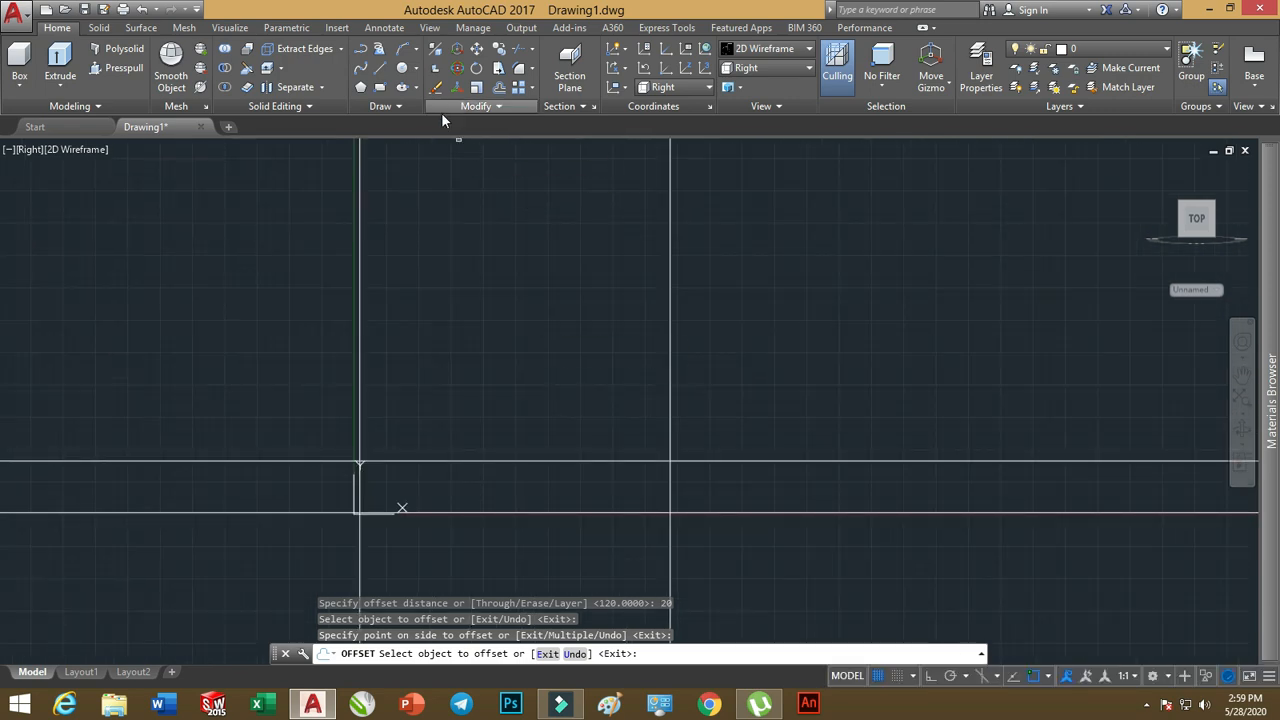
left_click(500, 88)
type("8")
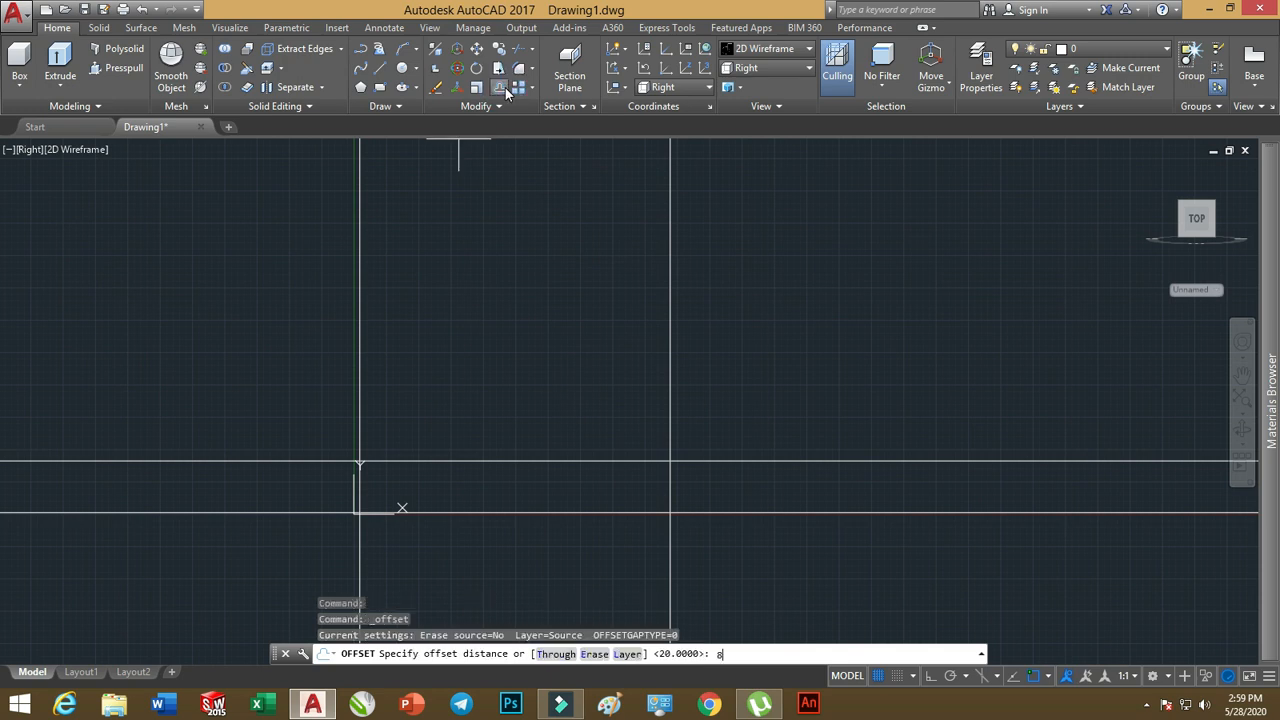
type("0")
key("Return")
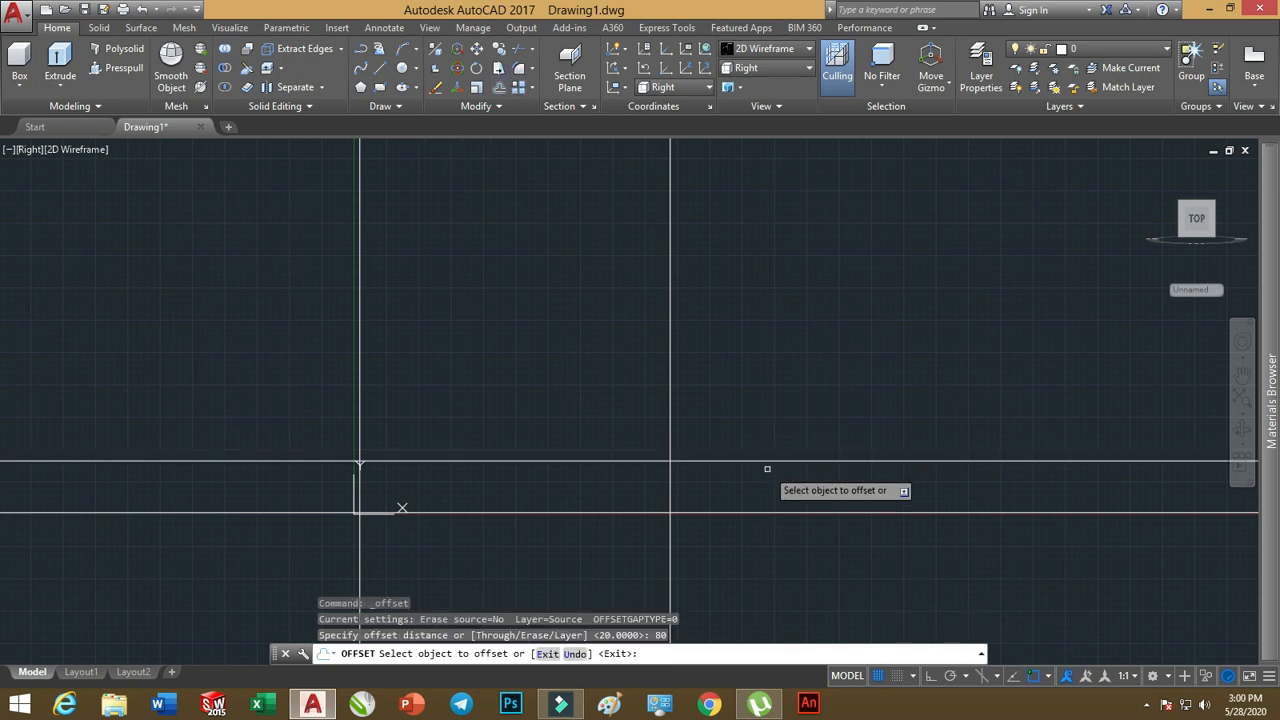
left_click(760, 513)
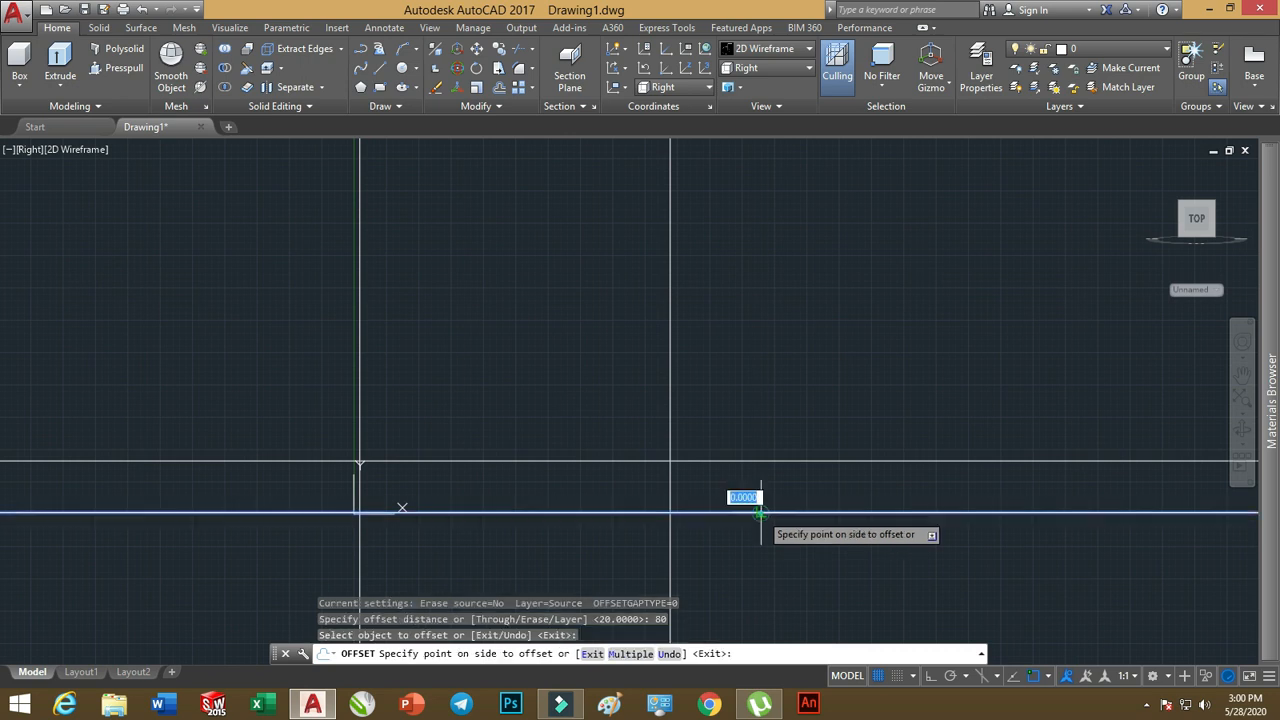
left_click(772, 405)
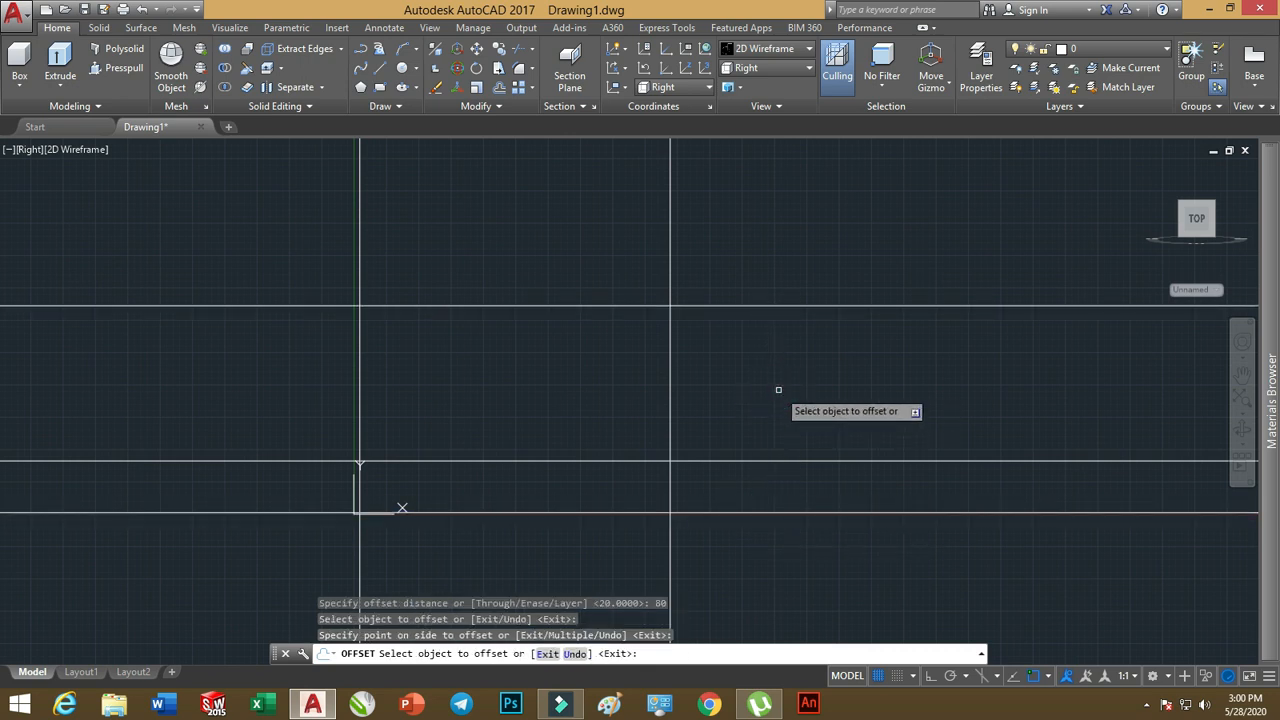
- Offset the rightmost vertical construction line 10 toward the left for the upright's outer wall
left_click(499, 89)
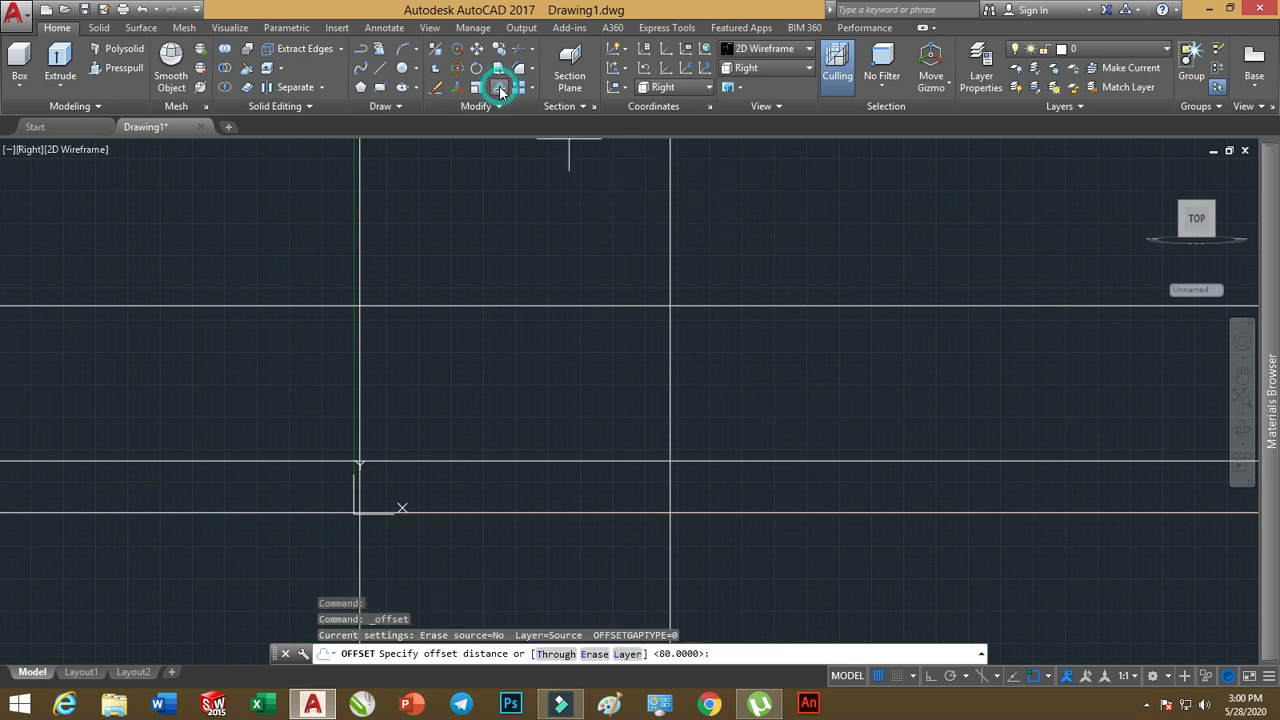
key("Return")
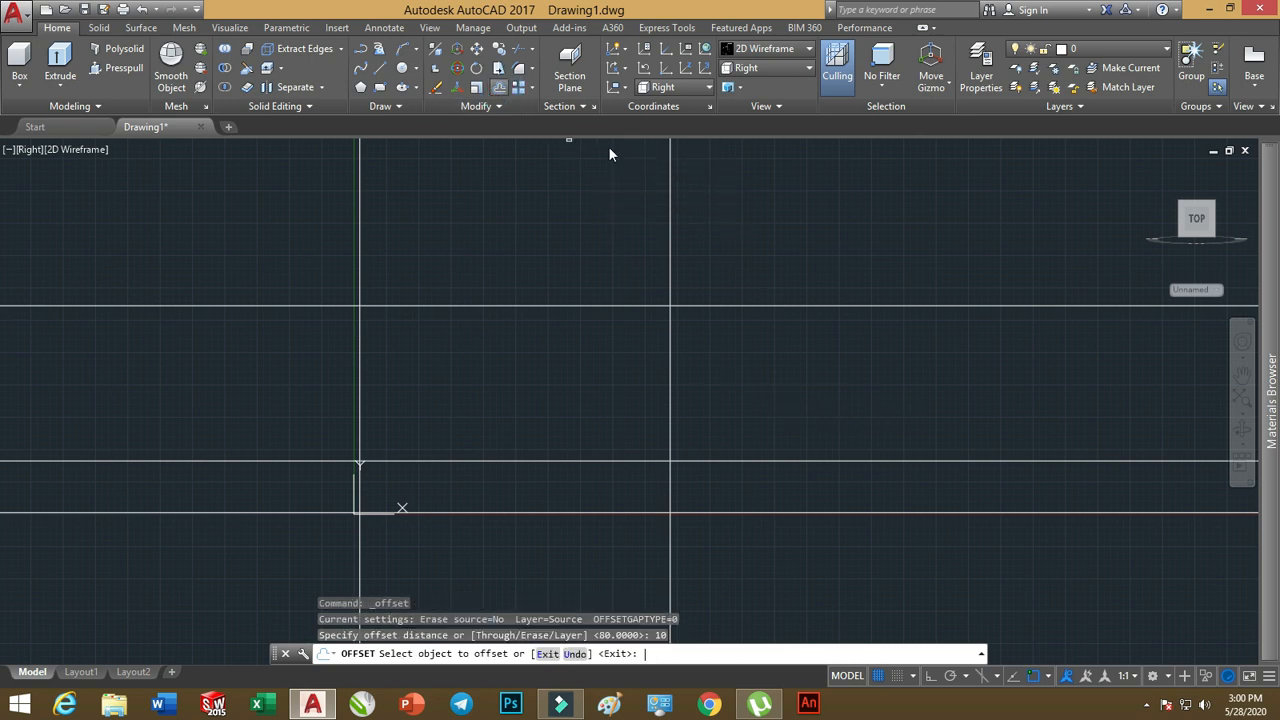
left_click(669, 220)
left_click(622, 222)
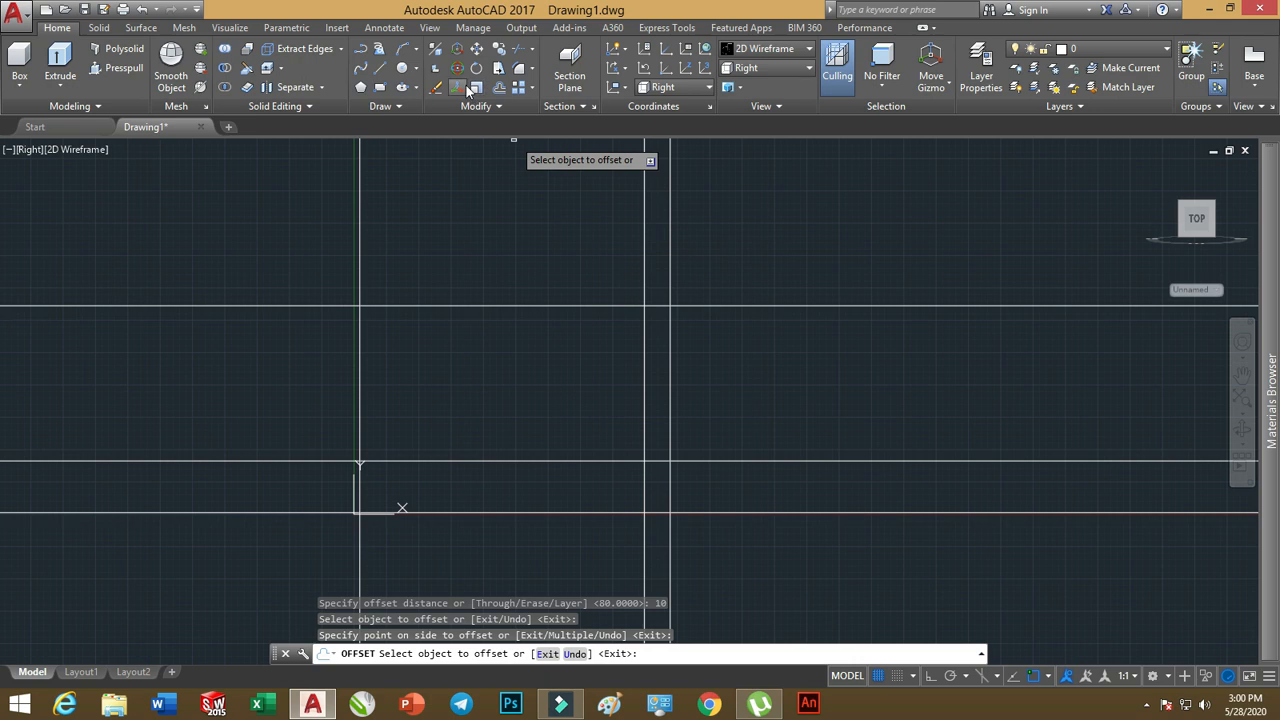
- Offset the outer wall's inner line 15 toward the left for the slot width
left_click(500, 89)
type("15")
key("Return")
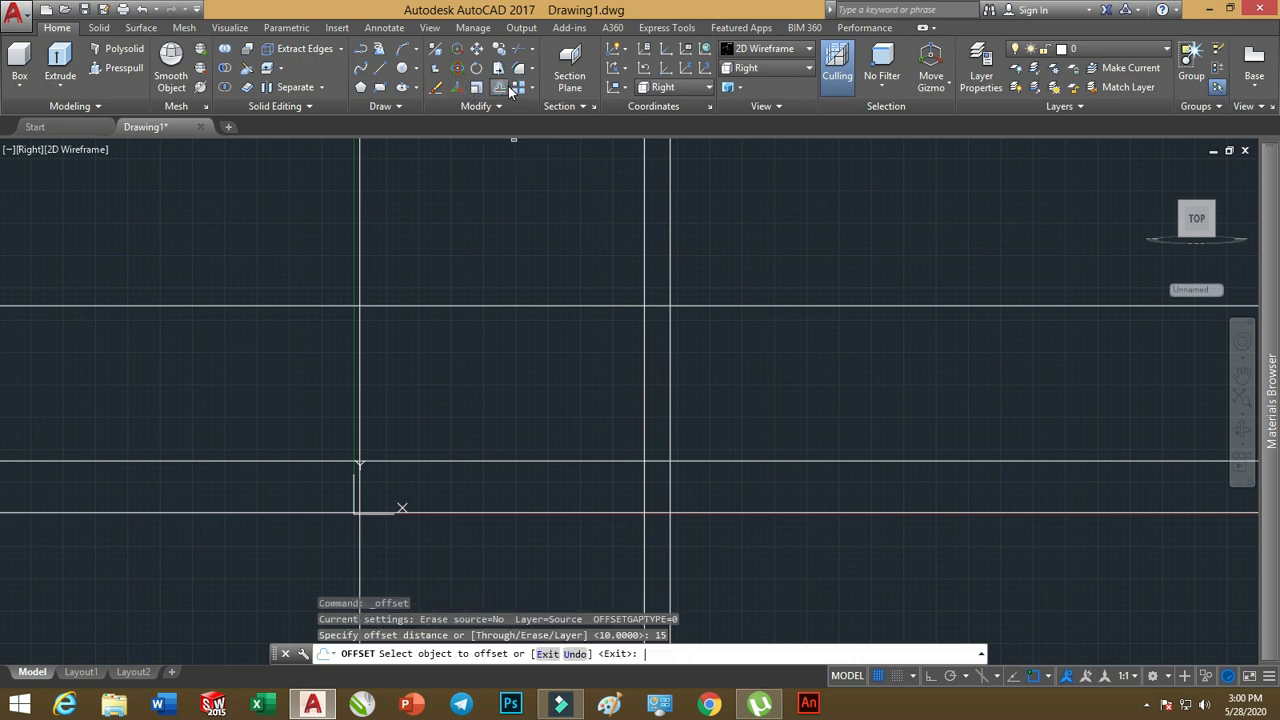
left_click(644, 247)
left_click(609, 251)
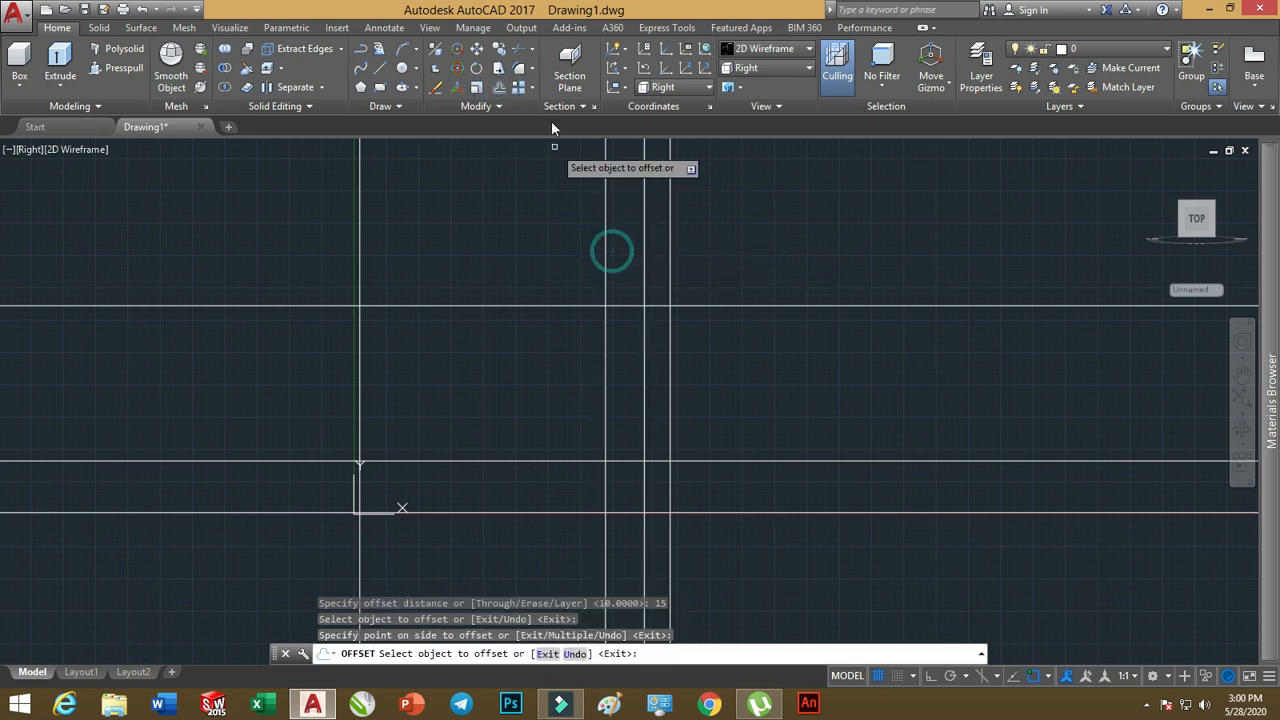
- Offset the slot's left line 10 further left to form the upright's left edge
left_click(500, 89)
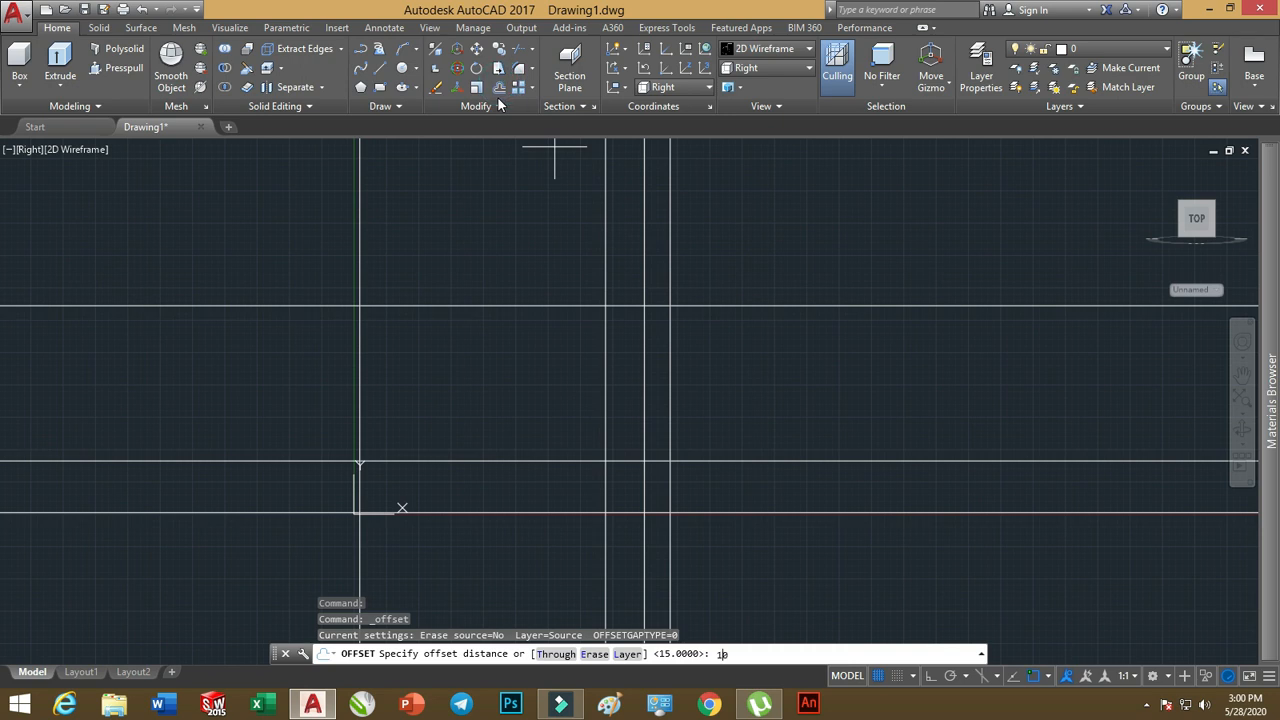
type("10")
key("Return")
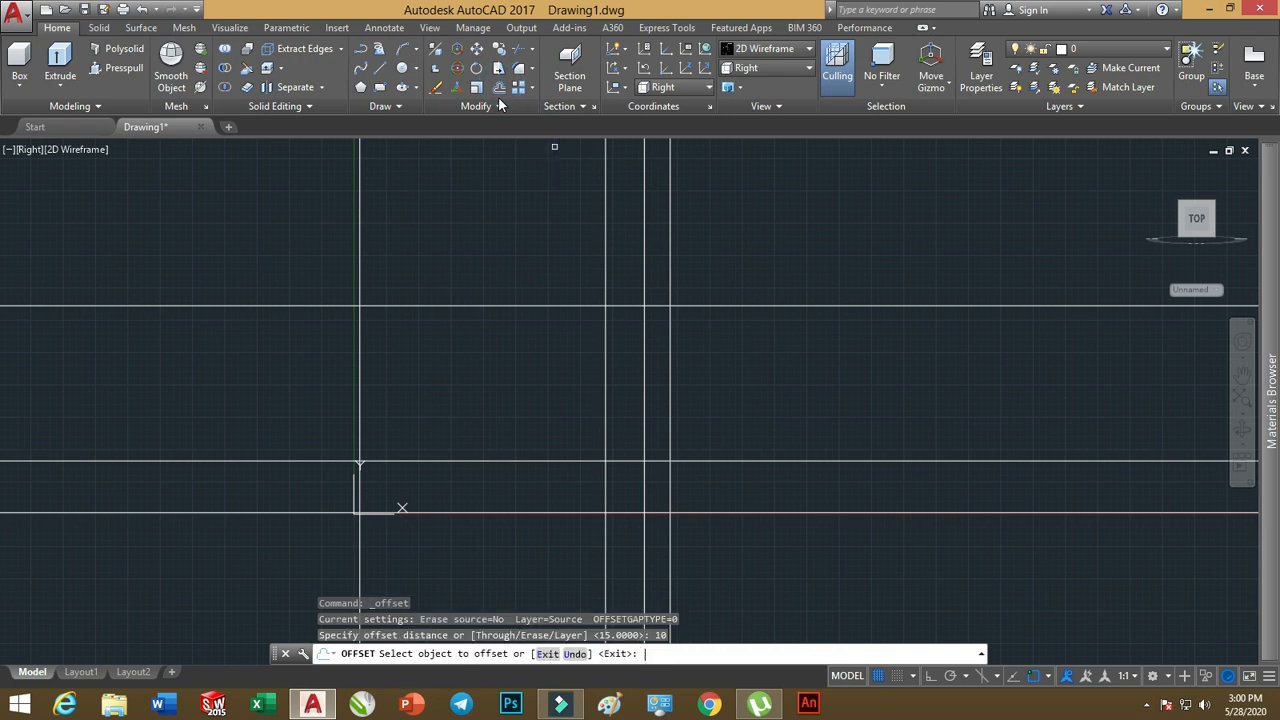
left_click(605, 227)
left_click(537, 234)
- Trim all construction line ends outside the L-shaped outline of the base and upright
scroll(553, 413, "up", 2)
middle_click_drag(553, 413, 594, 370)
scroll(594, 372, "down", 2)
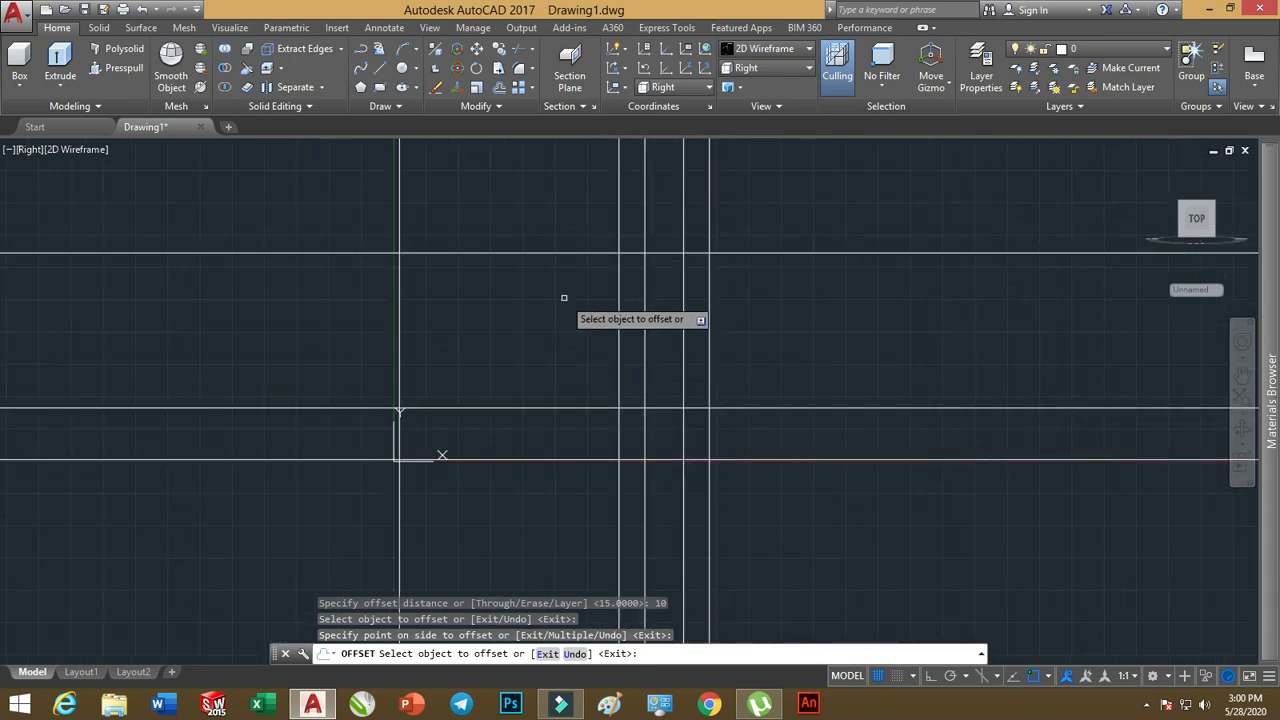
left_click(519, 53)
key("Return")
left_click(809, 166)
left_click(563, 220)
left_click(877, 211)
left_click(751, 523)
left_click(794, 483)
left_click(346, 570)
left_click(343, 223)
left_click(234, 514)
left_click(480, 187)
left_click(307, 213)
left_click(543, 209)
left_click(289, 357)
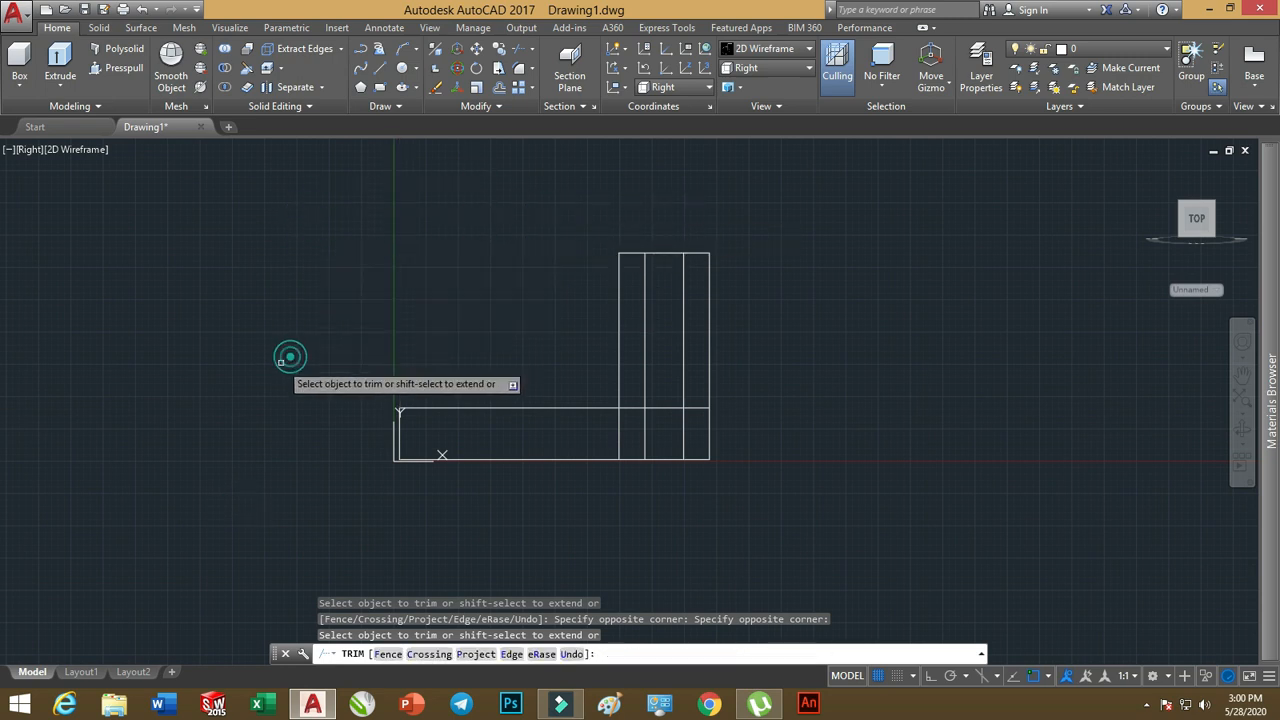
- Trim the upright's inner verticals below the base's top edge and that edge's segments on both sides of the slot
left_click(694, 423)
left_click(611, 442)
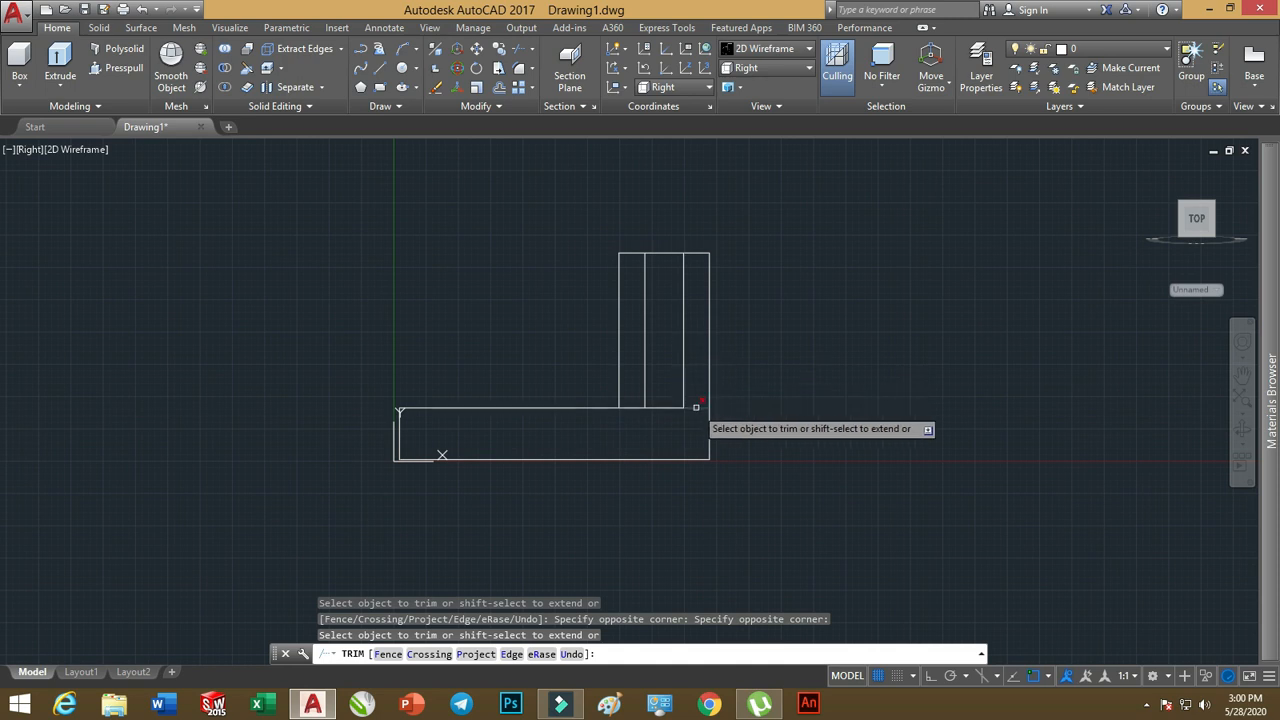
left_click(694, 408)
left_click(634, 409)
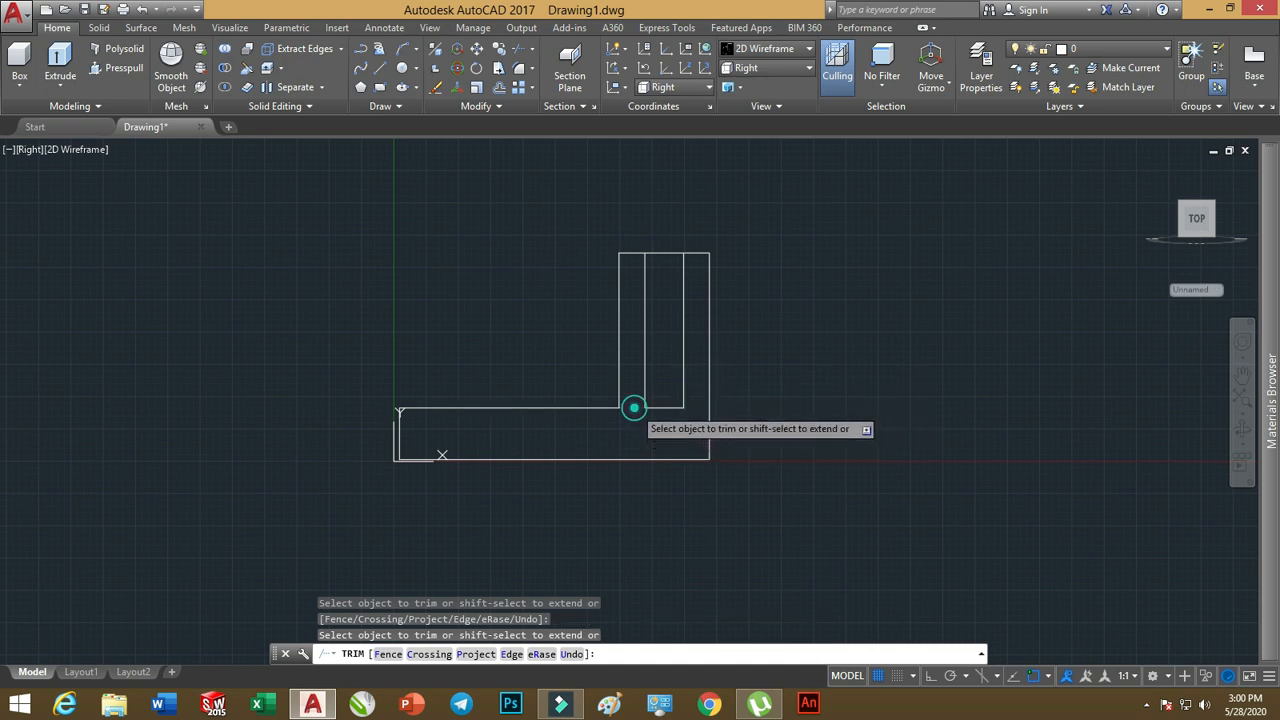
left_click(665, 254)
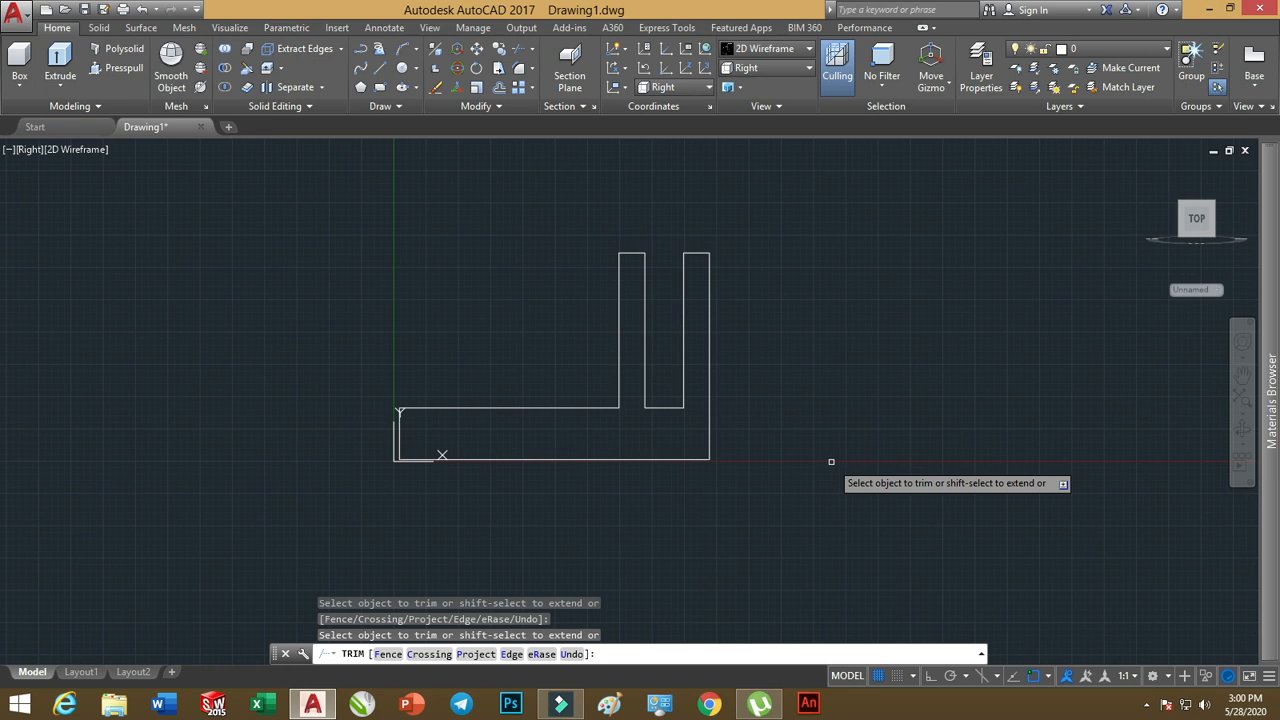
key("ctrl+z")
- Offset the upright's top edge 5 downward for the upper end of the slot
left_click(499, 88)
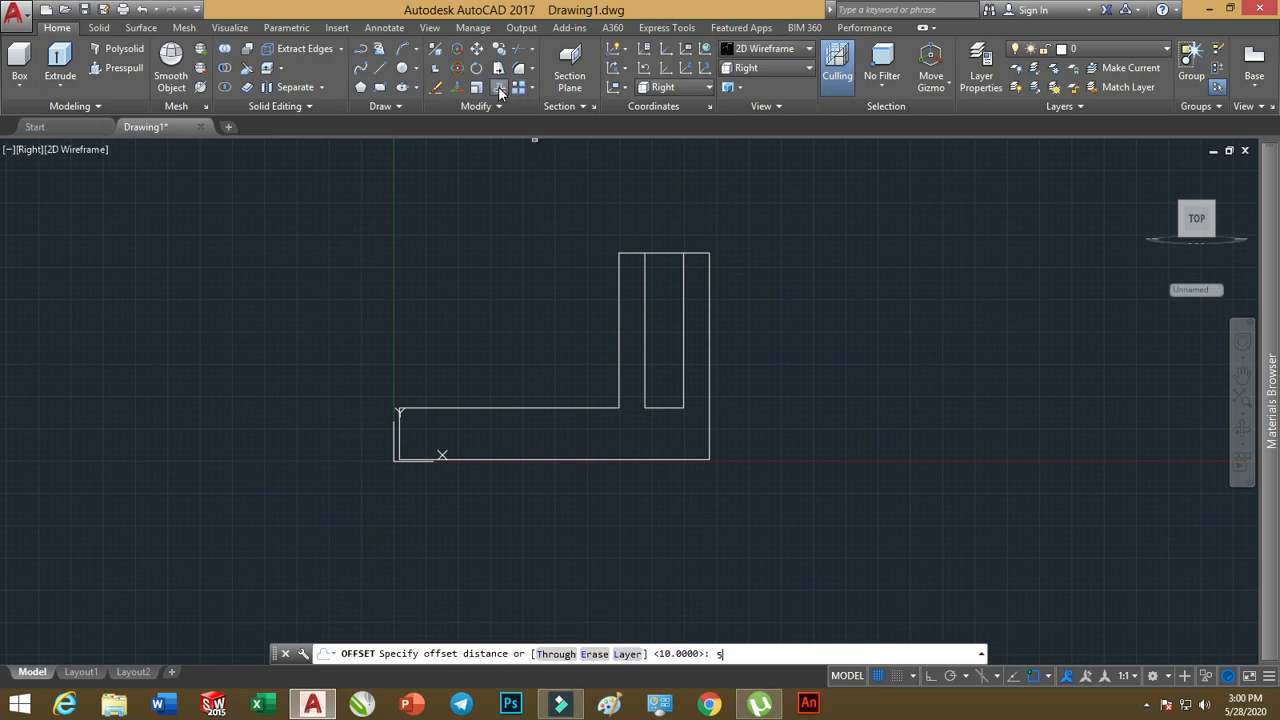
type("5")
key("Return")
left_click(671, 254)
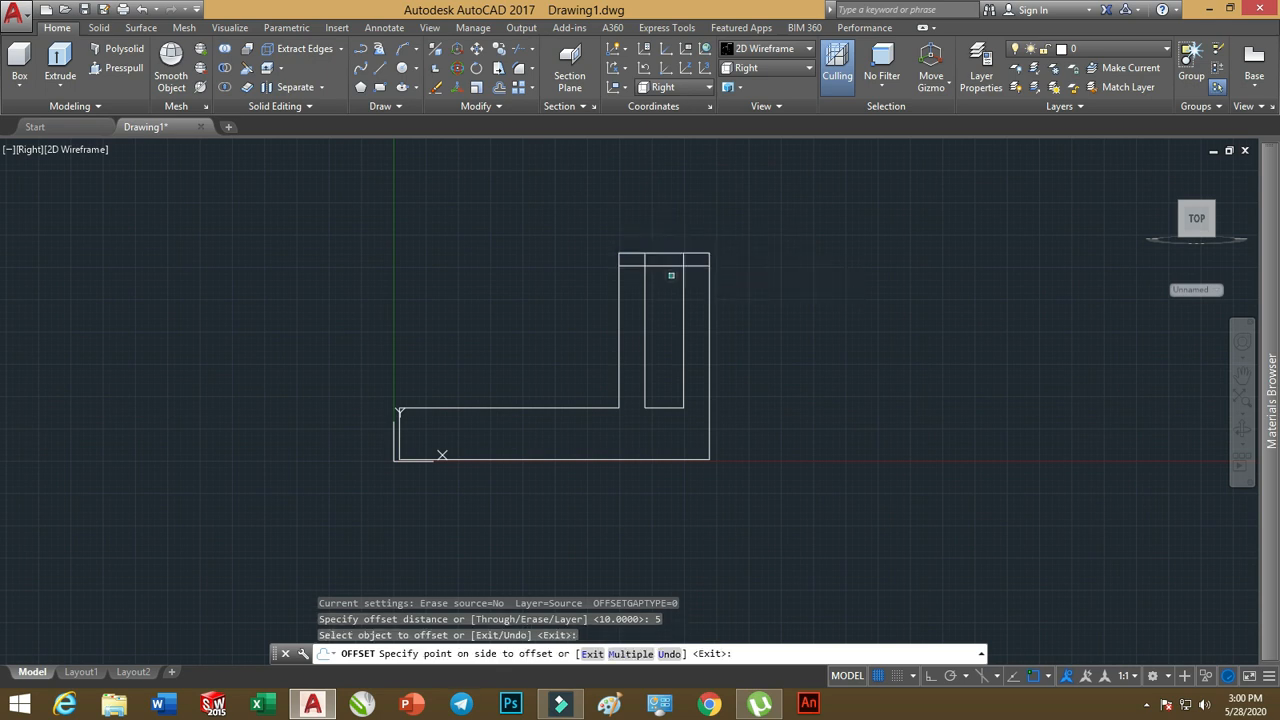
left_click(670, 295)
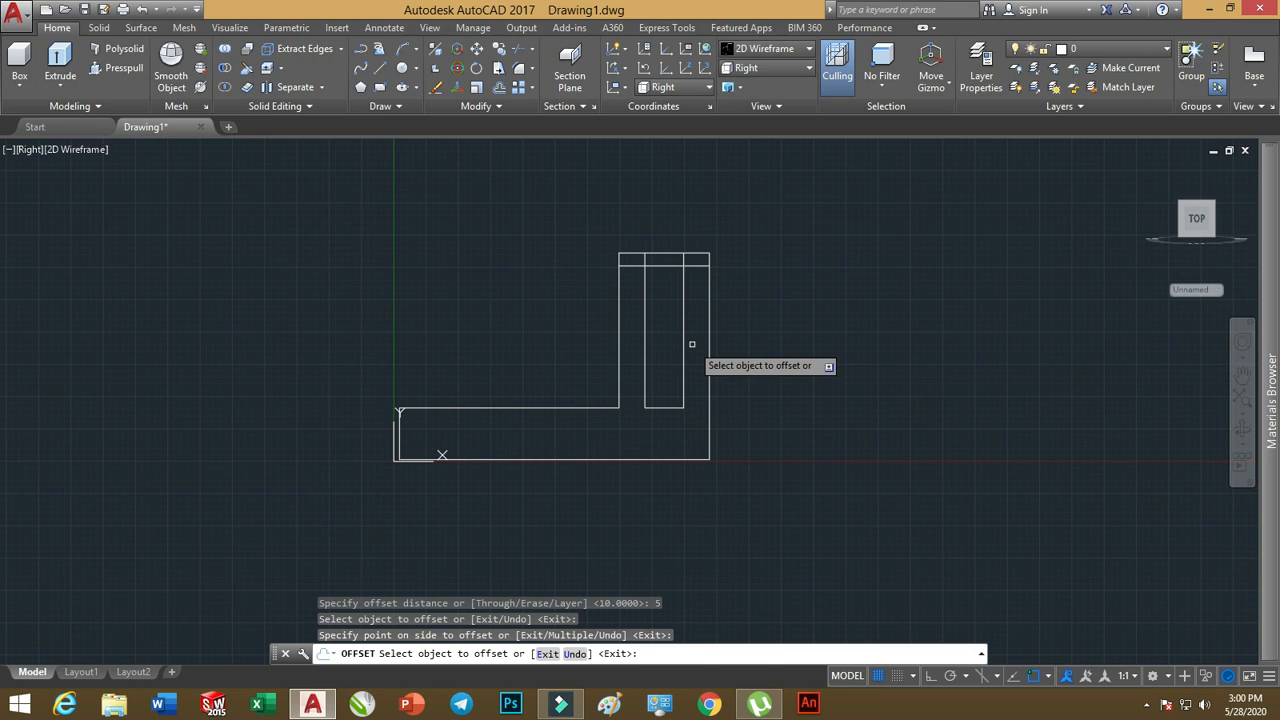
- Offset the base's bottom edge 5 upward for the lower end of the slot
left_click(500, 87)
type("5")
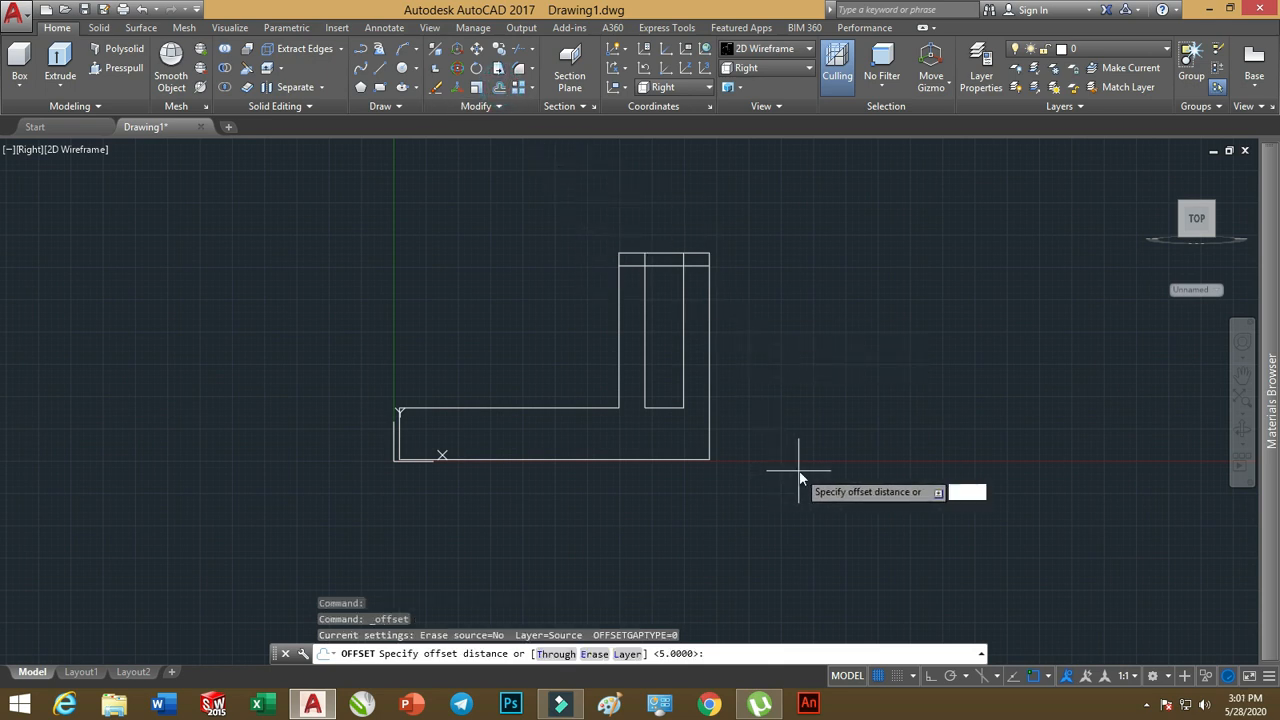
key("Return")
left_click(670, 459)
left_click(660, 441)
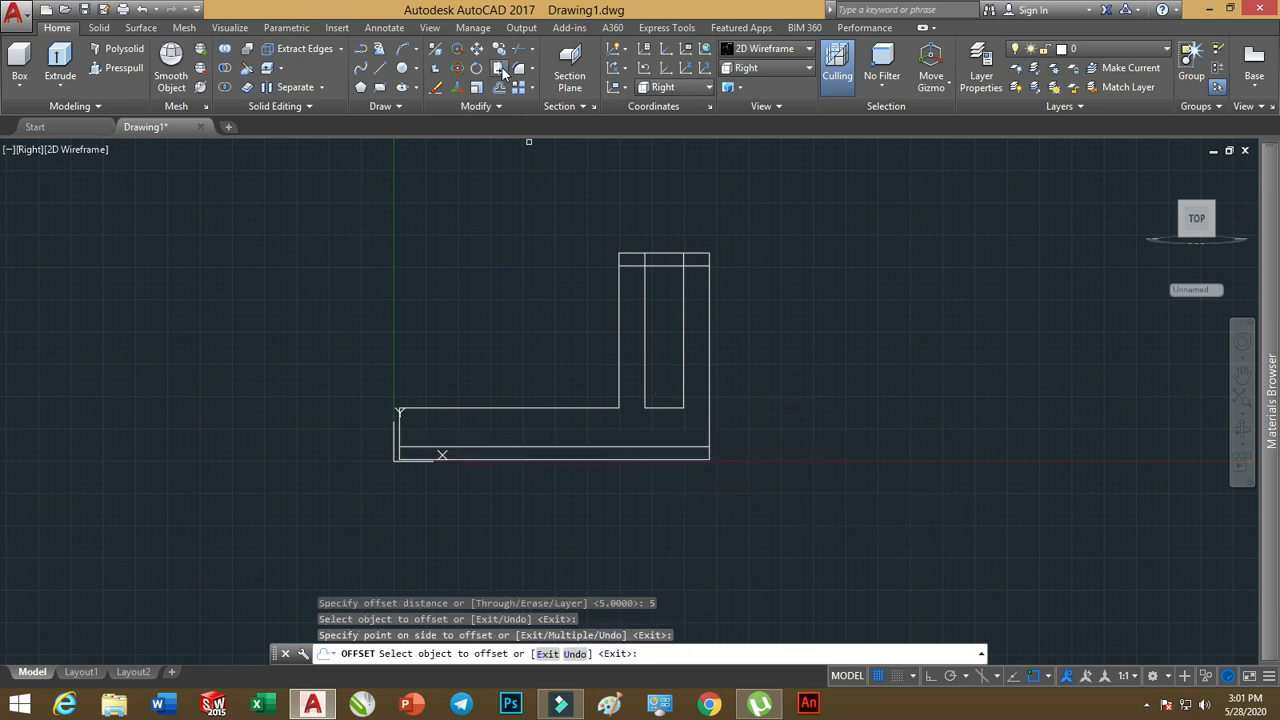
- Extend the slot's two vertical lines down to the offset line above the base's bottom edge
left_click(534, 55)
left_click(531, 89)
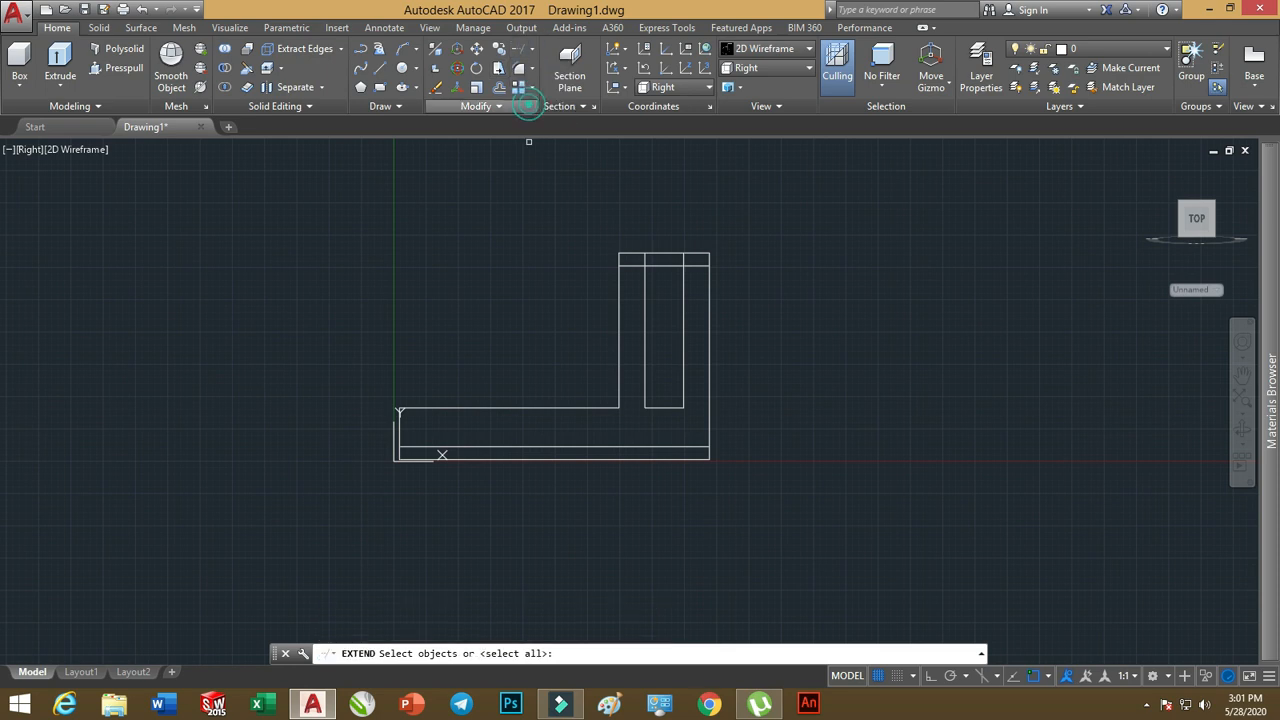
left_click(770, 214)
left_click(630, 361)
key("Return")
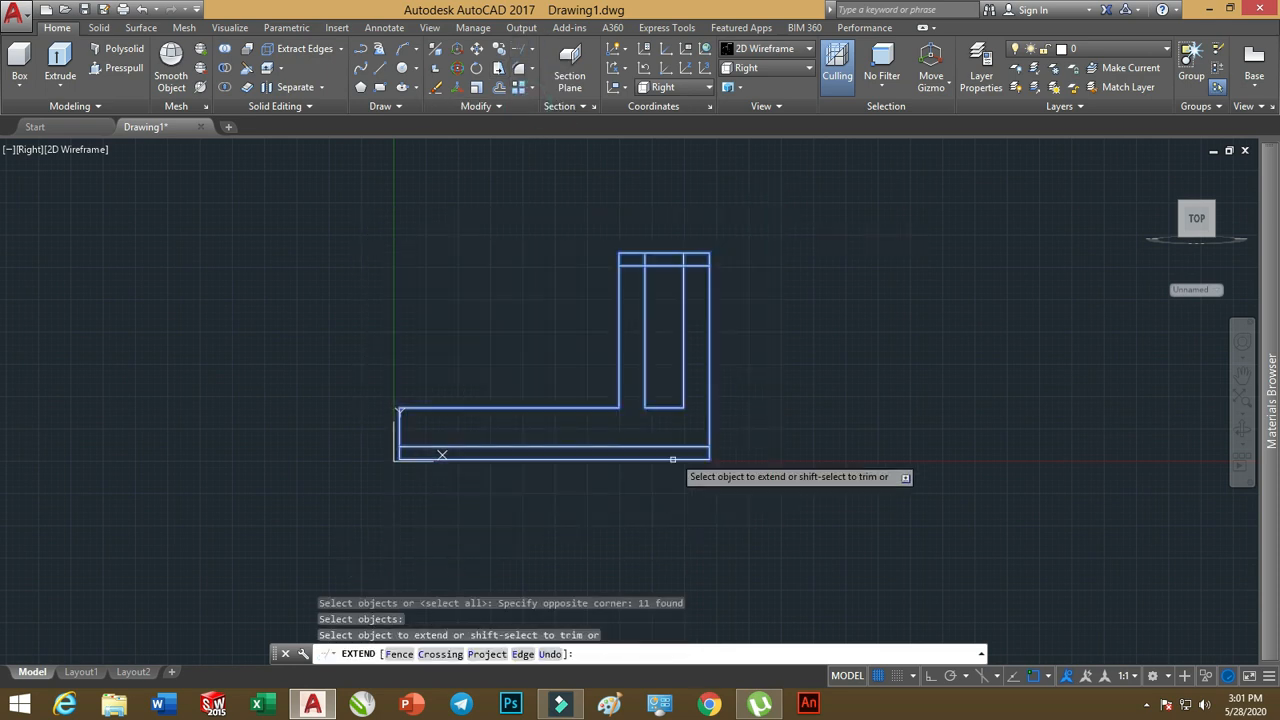
left_click(646, 400)
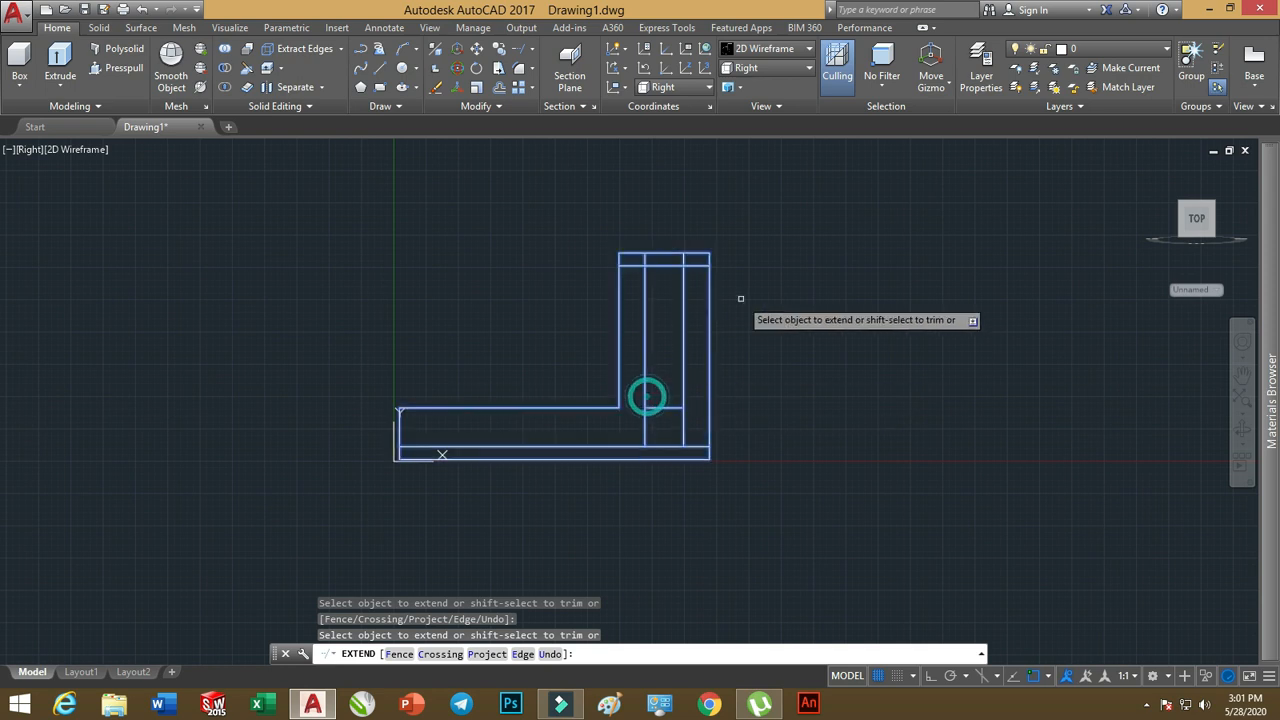
- Trim the two horizontal offset lines outside the slot's verticals, then erase the leftover horizontal segment crossing the slot
left_click(516, 50)
left_click(533, 52)
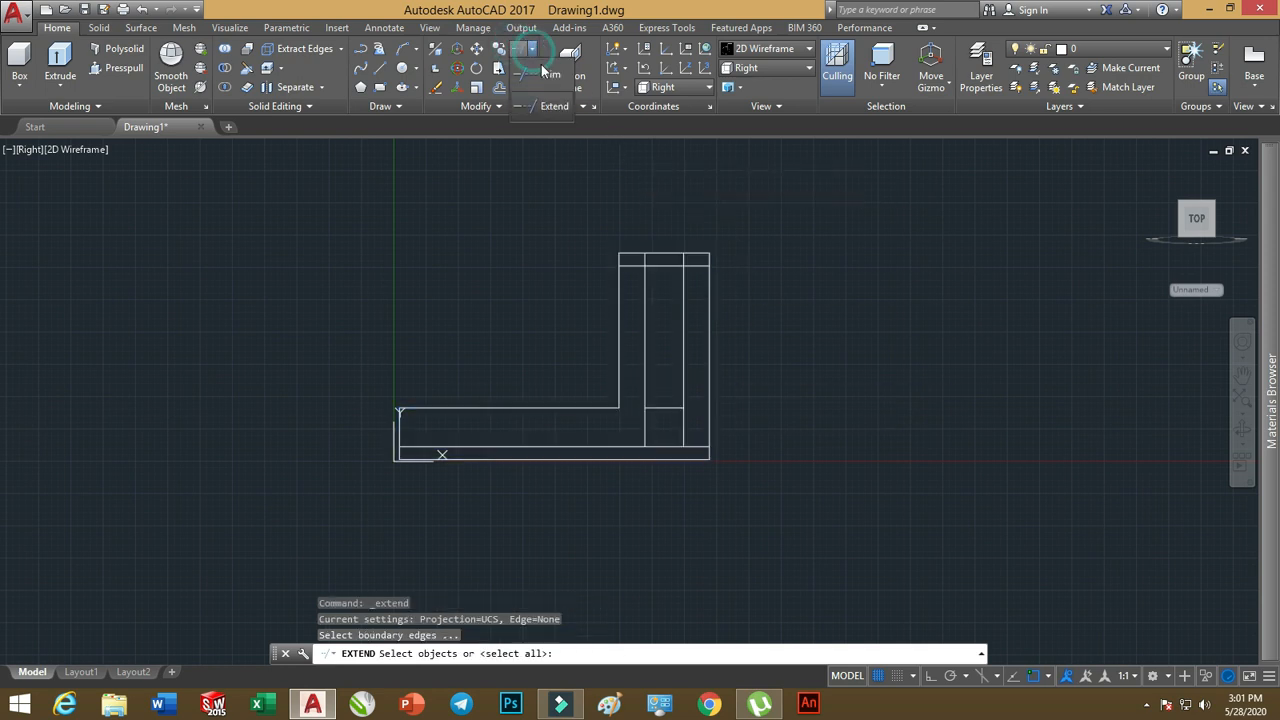
left_click(543, 70)
key("Return")
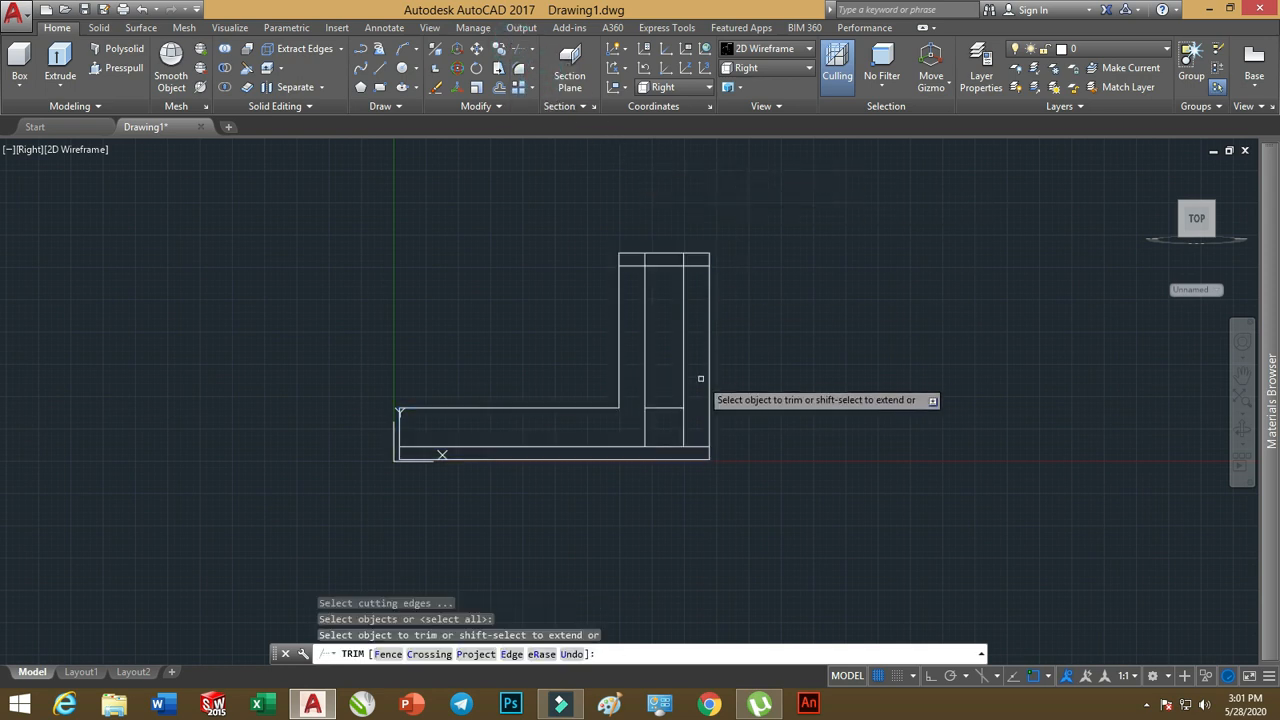
left_click(627, 445)
left_click(693, 447)
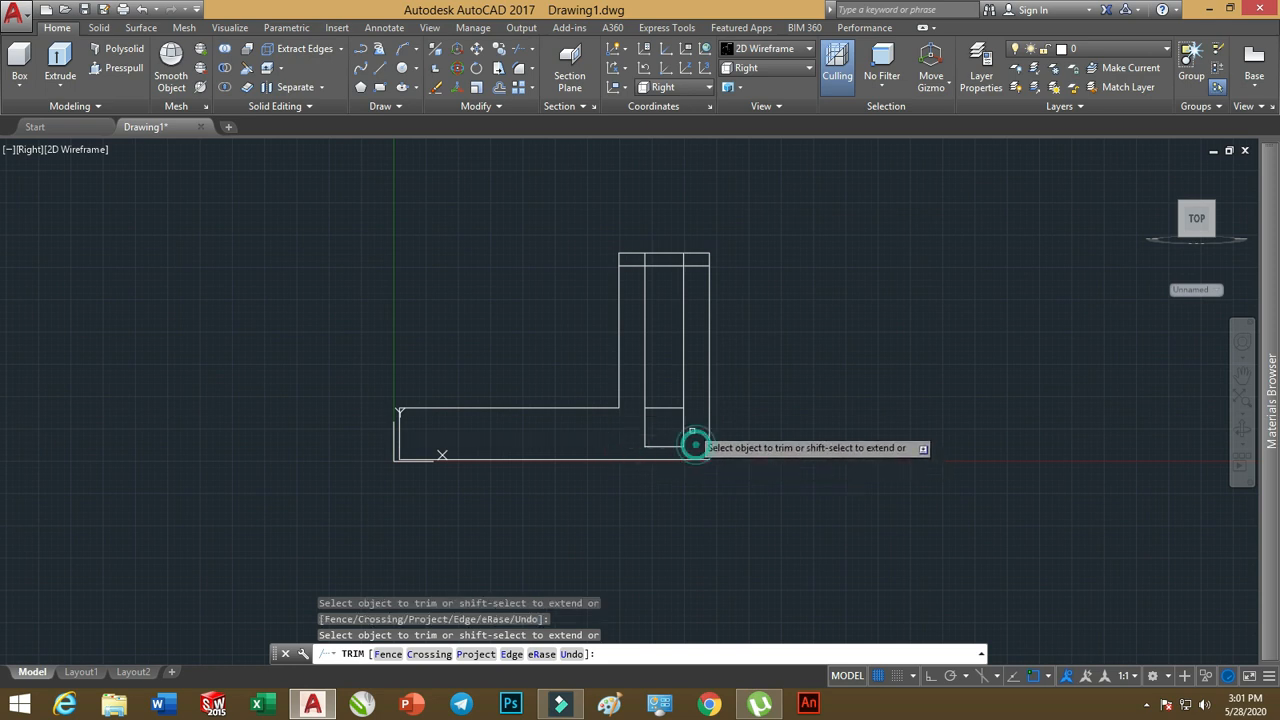
left_click(697, 264)
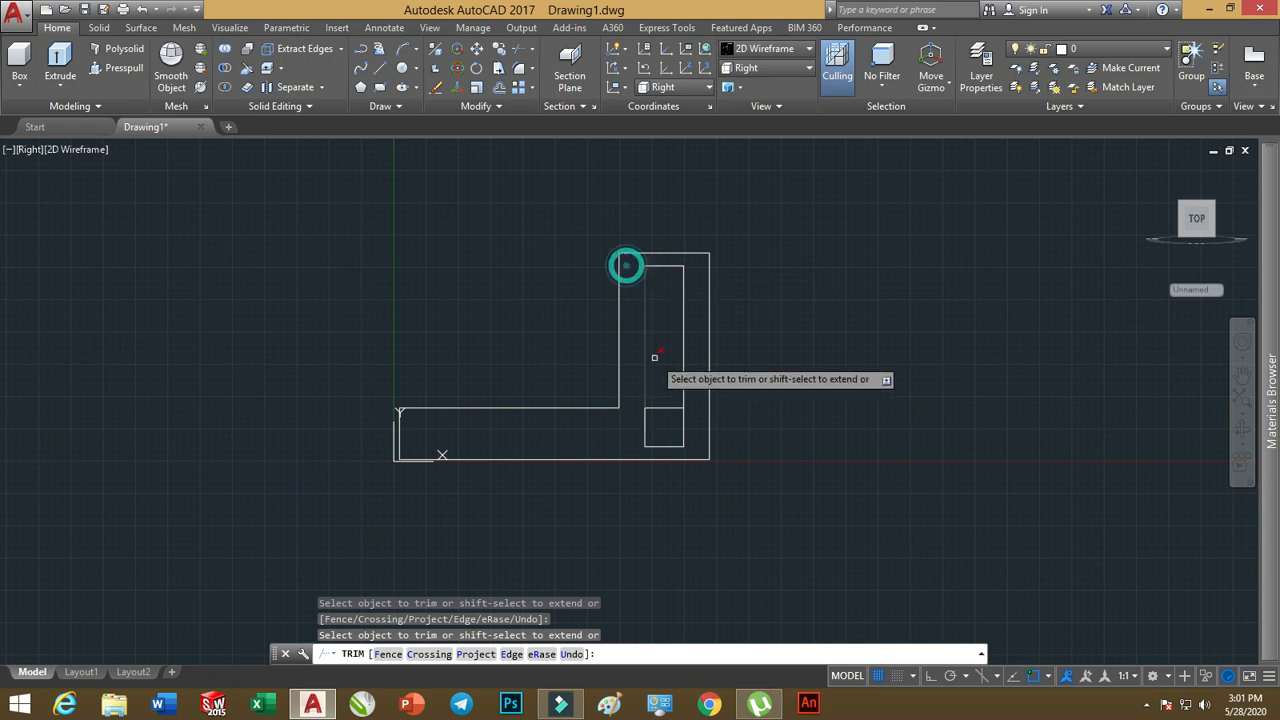
right_click(659, 388)
left_click(690, 413)
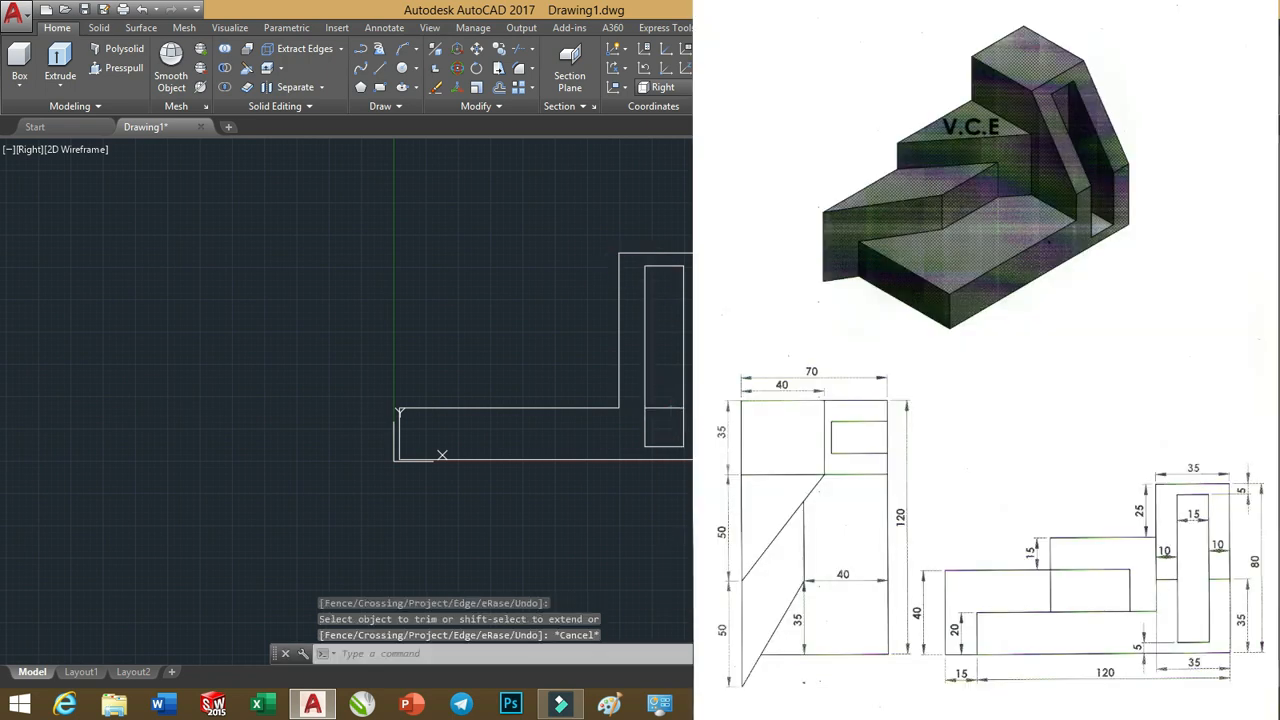
left_click(668, 407)
key("Delete")
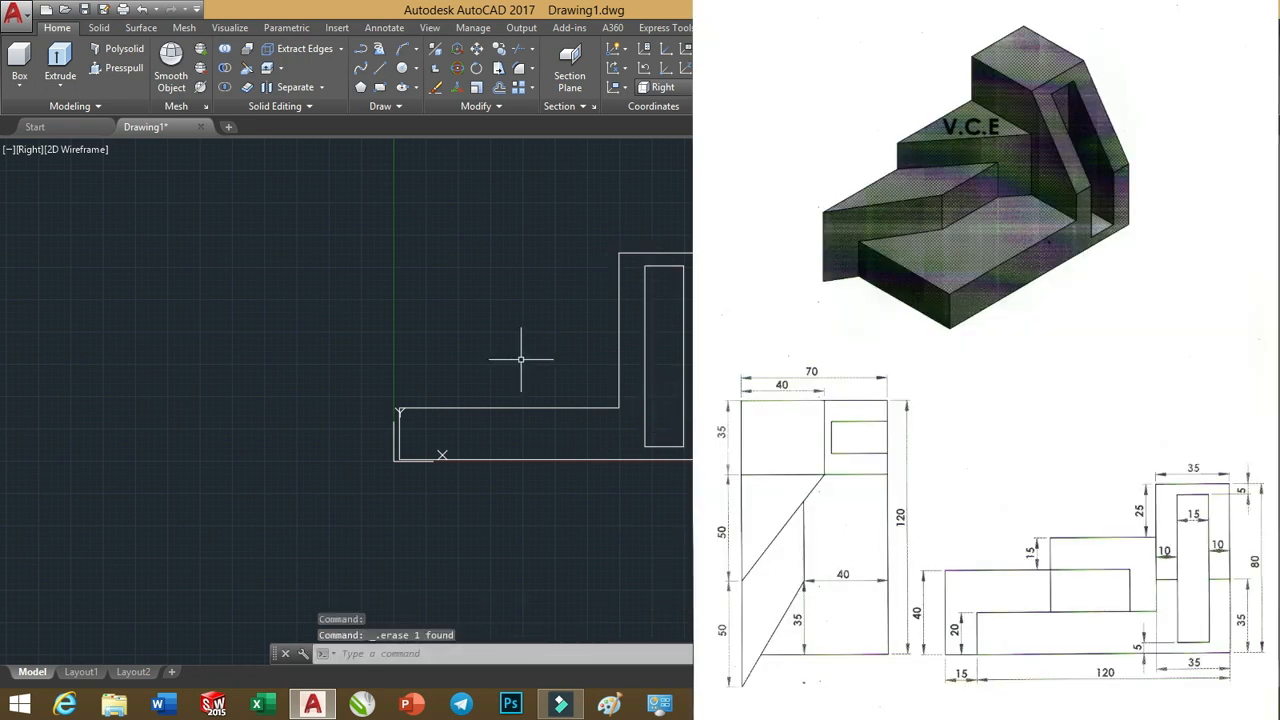
- Show the finished profile in the SE Isometric view and turn the grid off
middle_click_drag(605, 367, 622, 365)
scroll(622, 365, "up", 2)
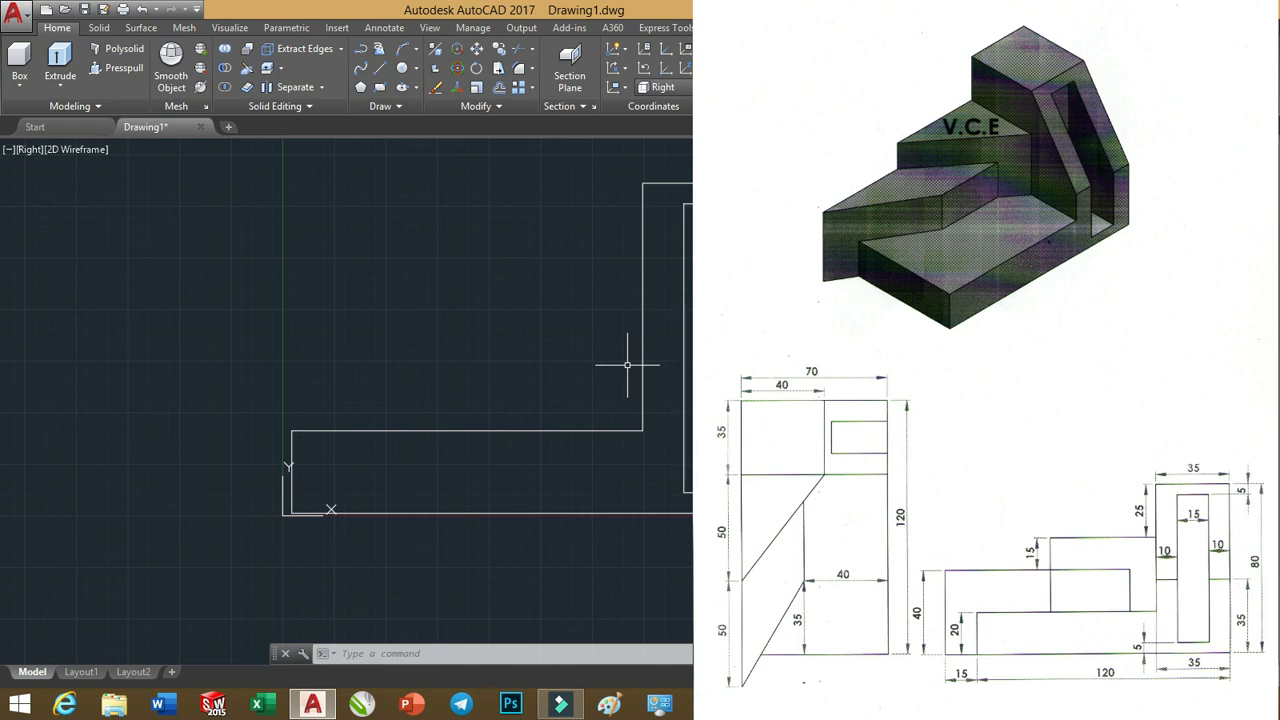
scroll(559, 318, "down", 2)
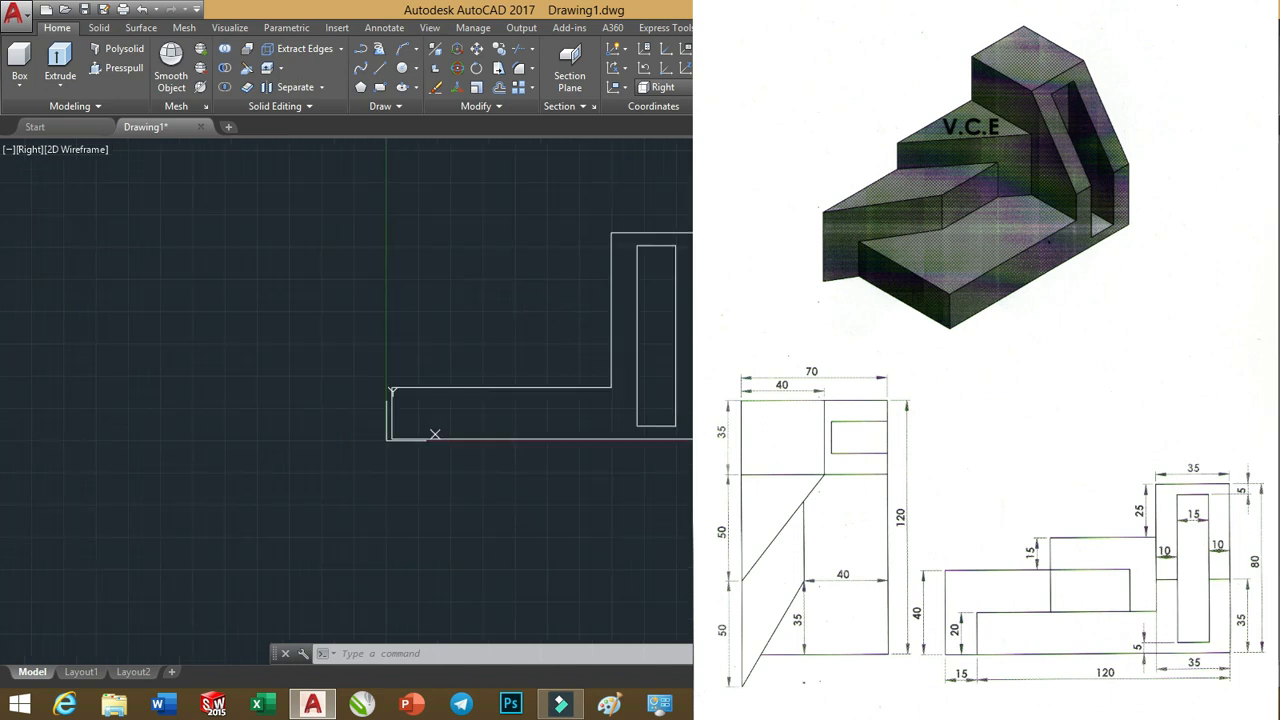
scroll(626, 309, "down", 4)
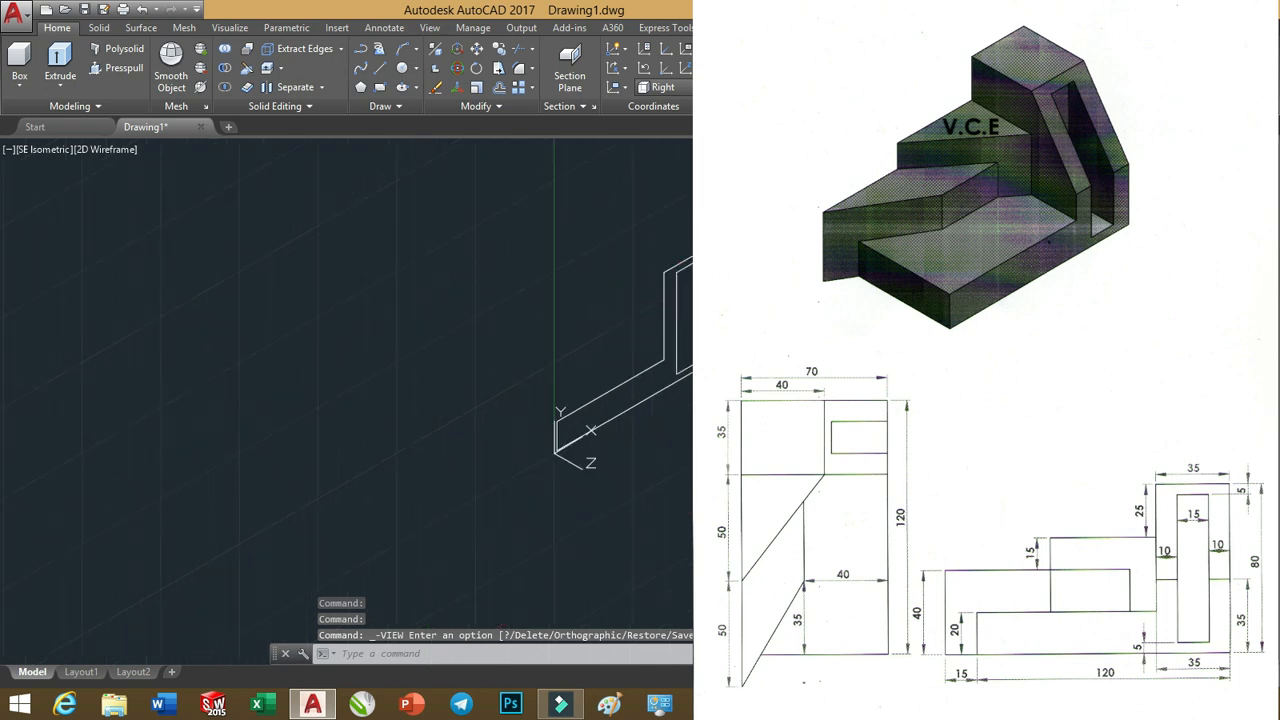
middle_click_drag(626, 309, 539, 320)
key("F7")
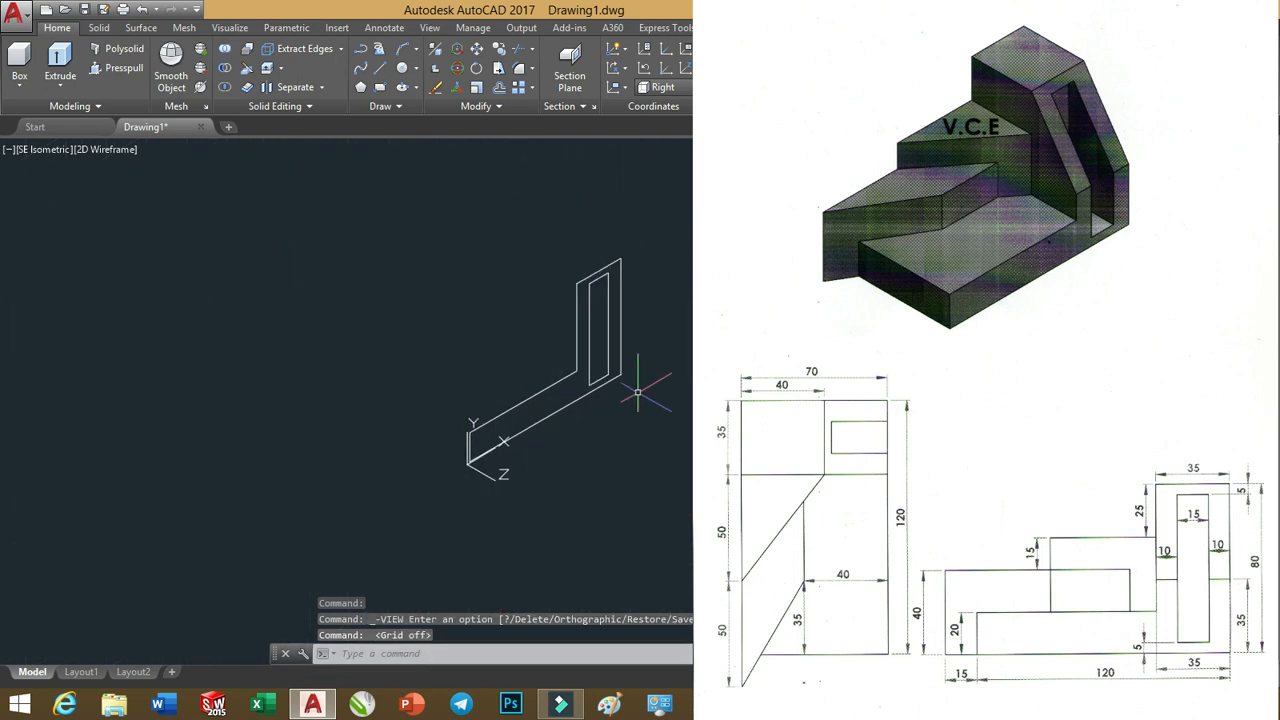
- Presspull the profile area around the slot by 70 and set the visual style to Conceptual
scroll(567, 372, "up", 2)
left_click(111, 74)
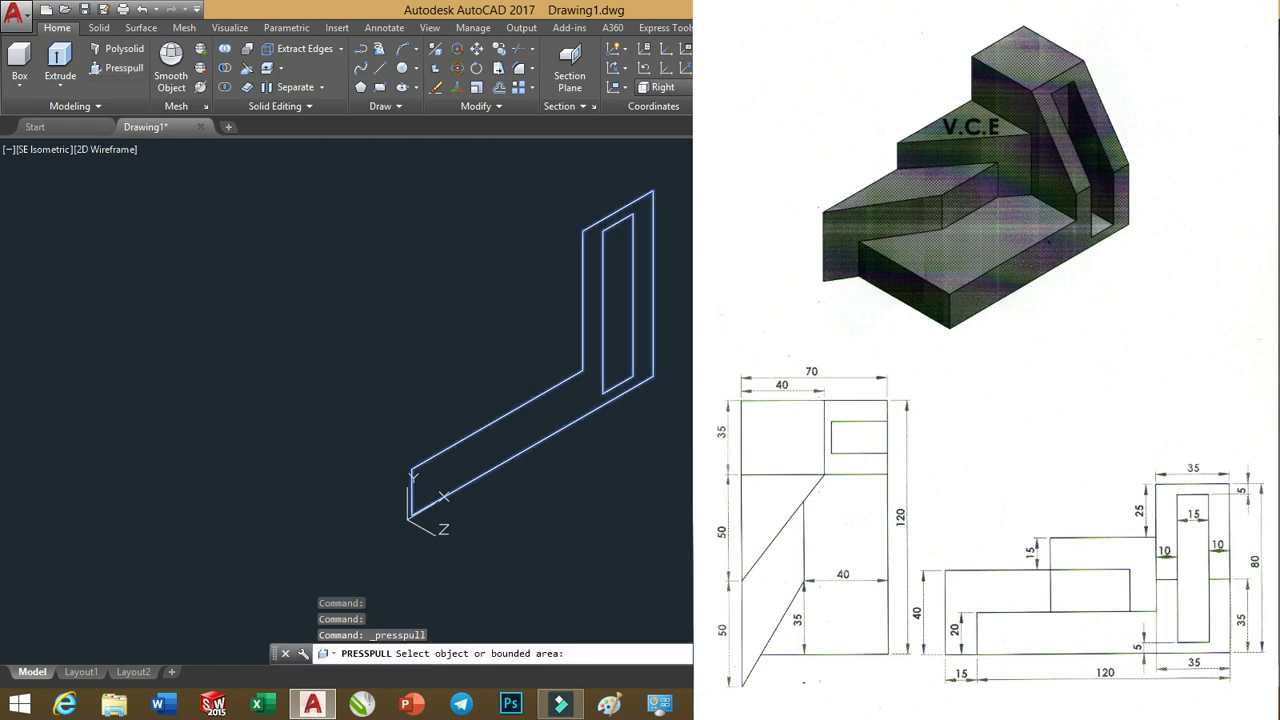
left_click(590, 362)
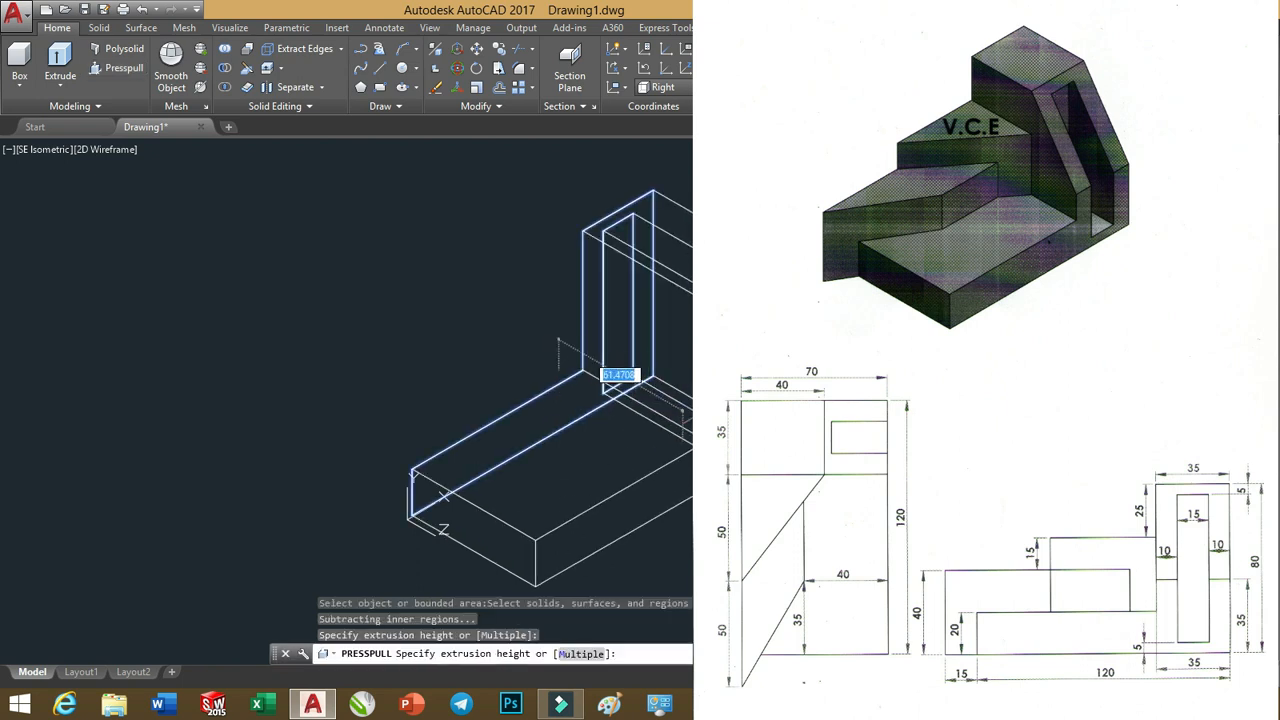
type("70")
key("Return")
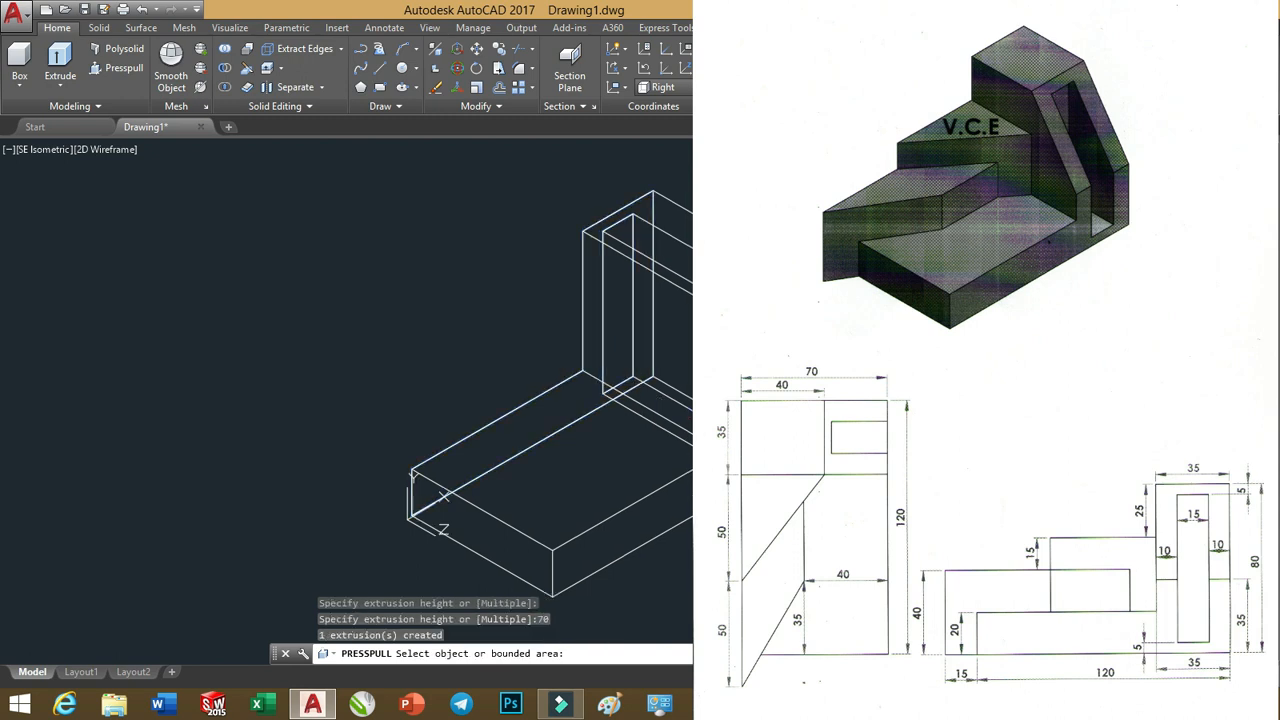
middle_click_drag(720, 440, 701, 440)
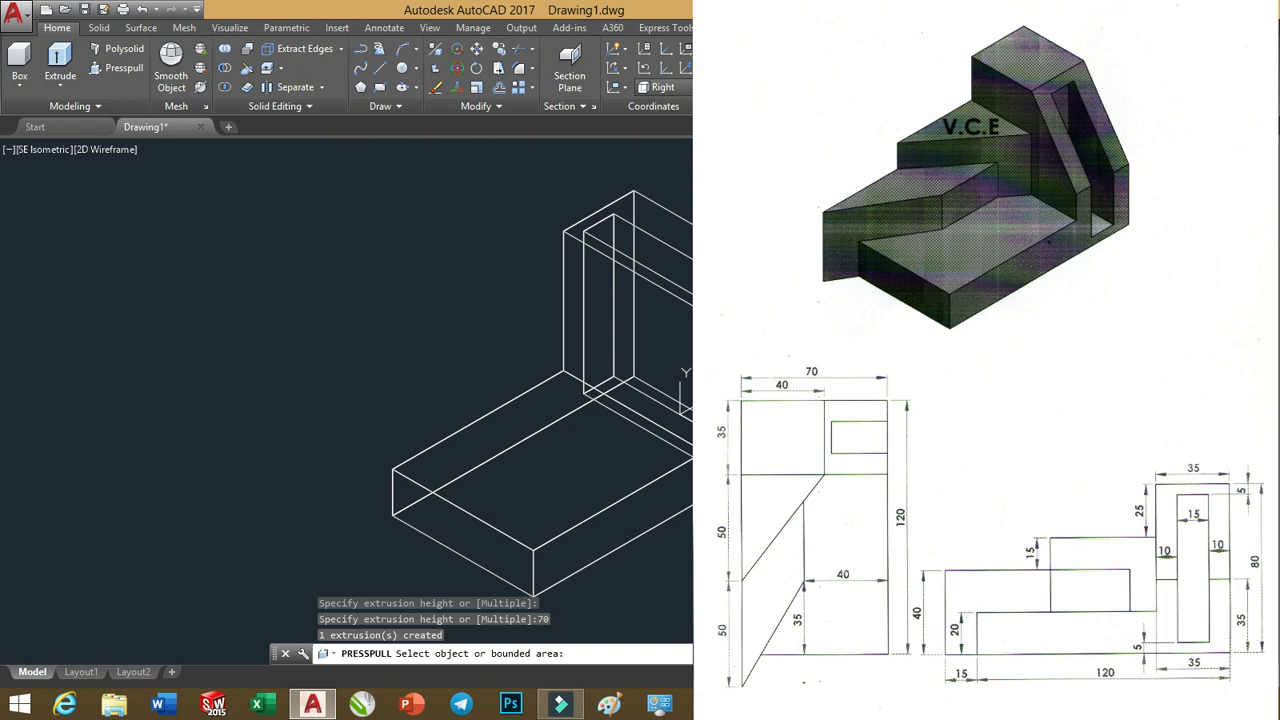
key("Return")
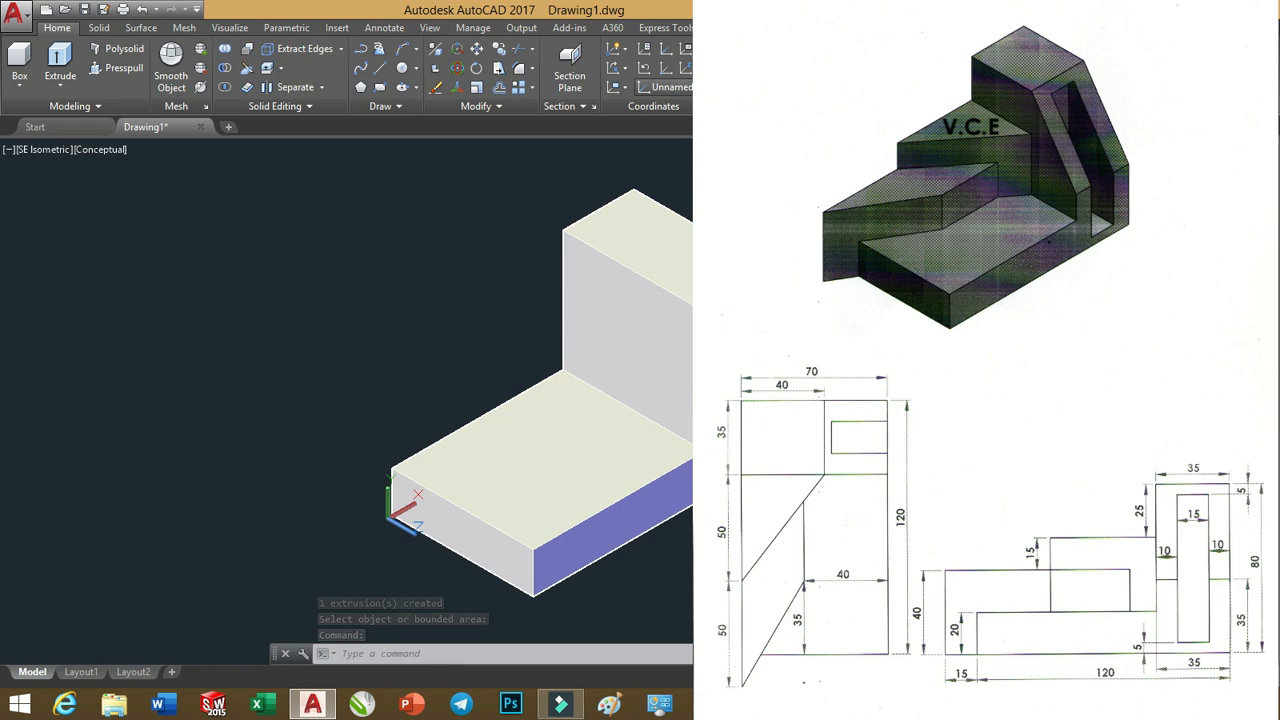
left_click(684, 310)
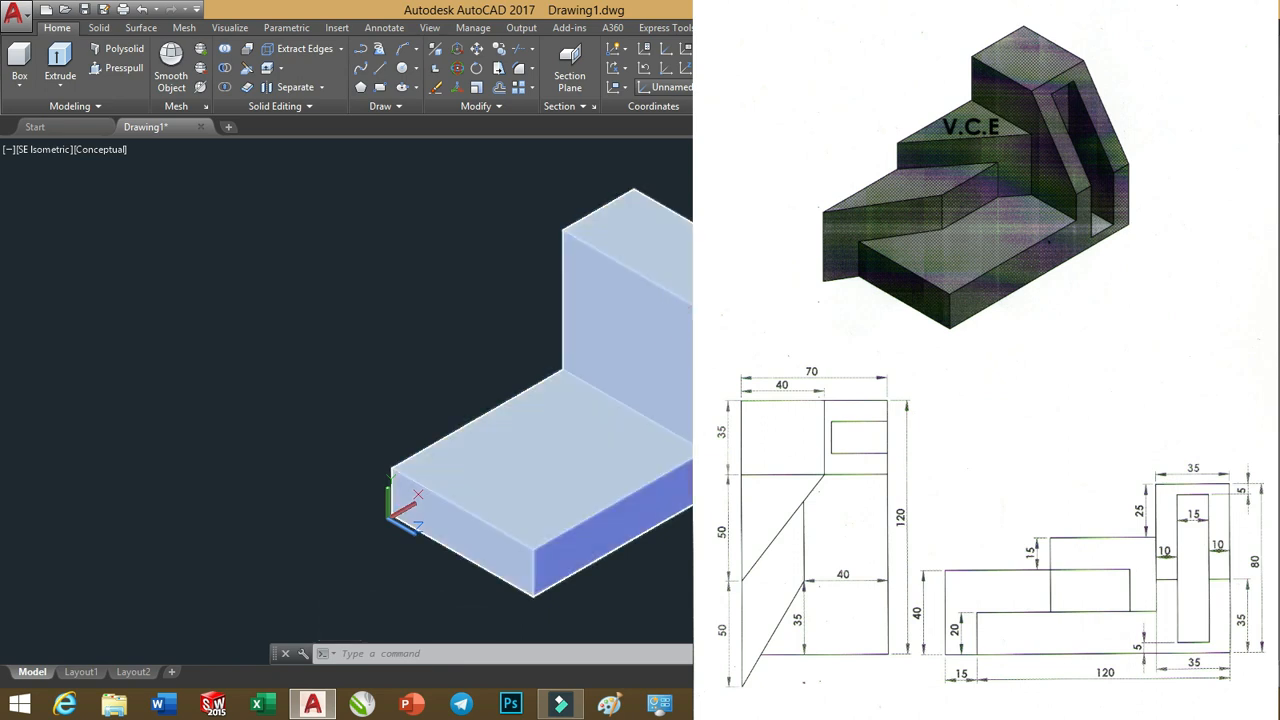
key("Escape")
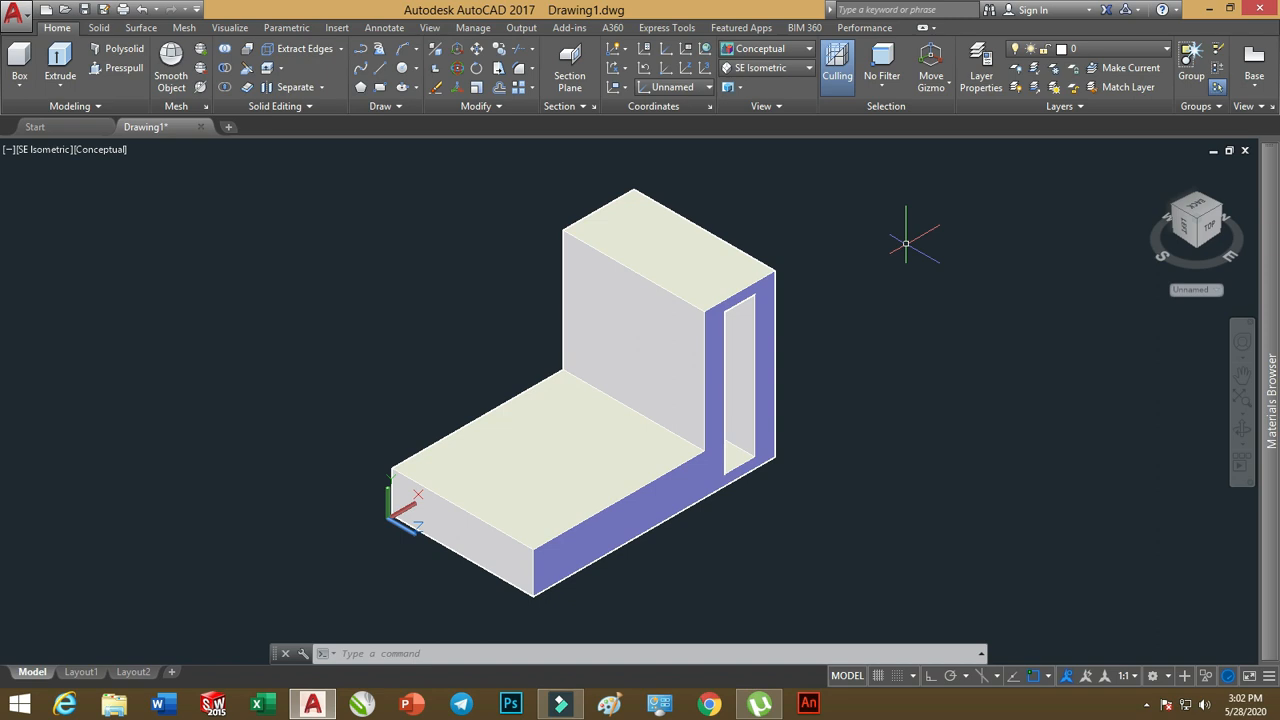
key("F10")
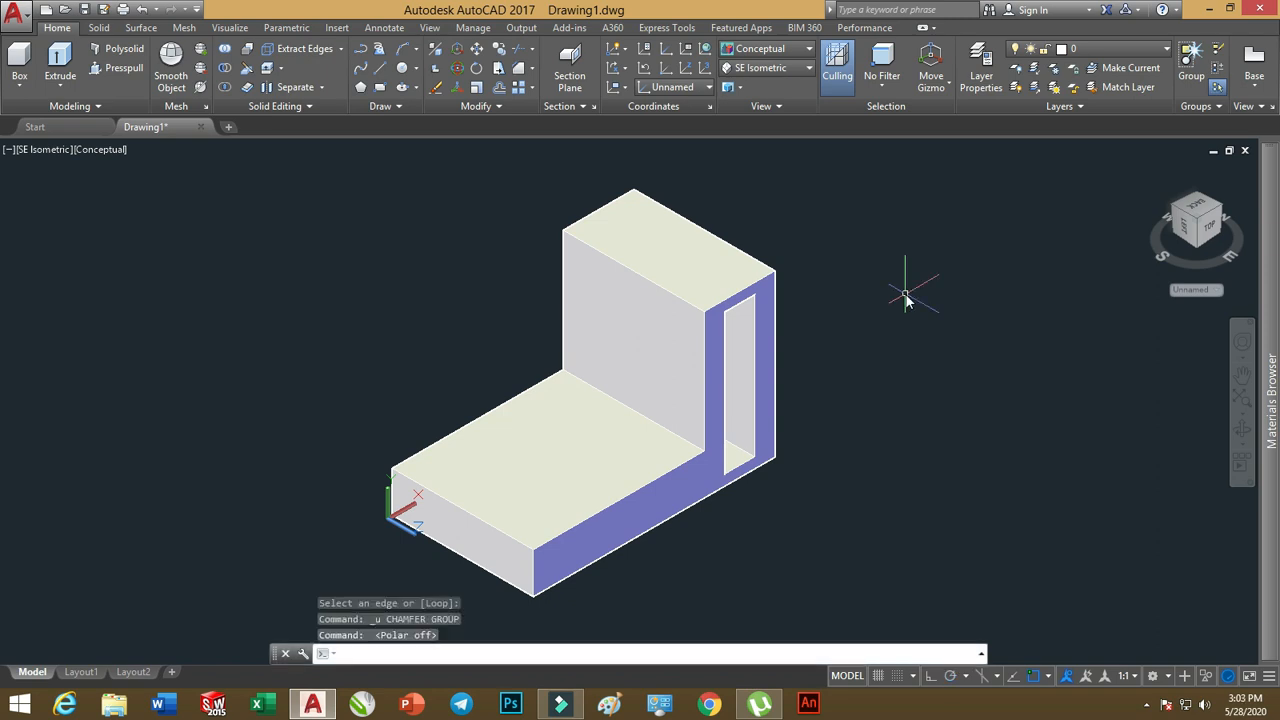
key("alt")
key("Escape")
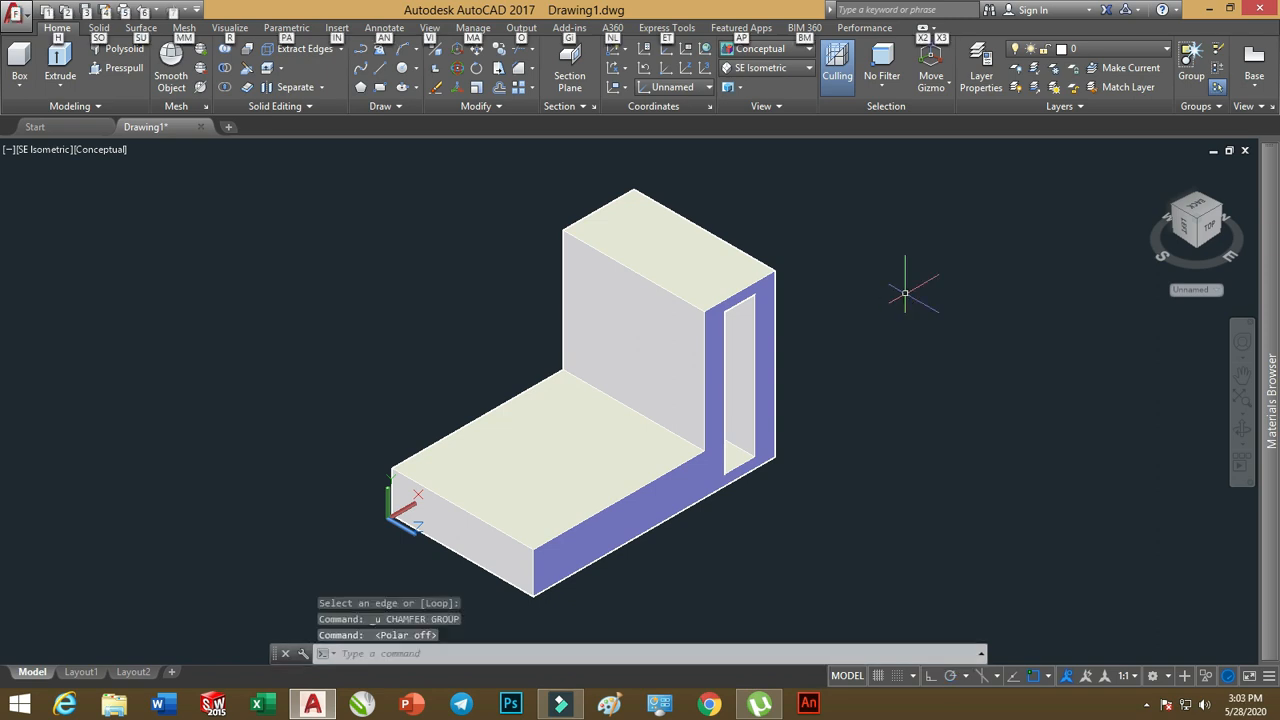
- Chamfer the upright's upper edge on the slotted side, using the top face as base surface with distances 30 and 45
left_click(531, 68)
left_click(521, 126)
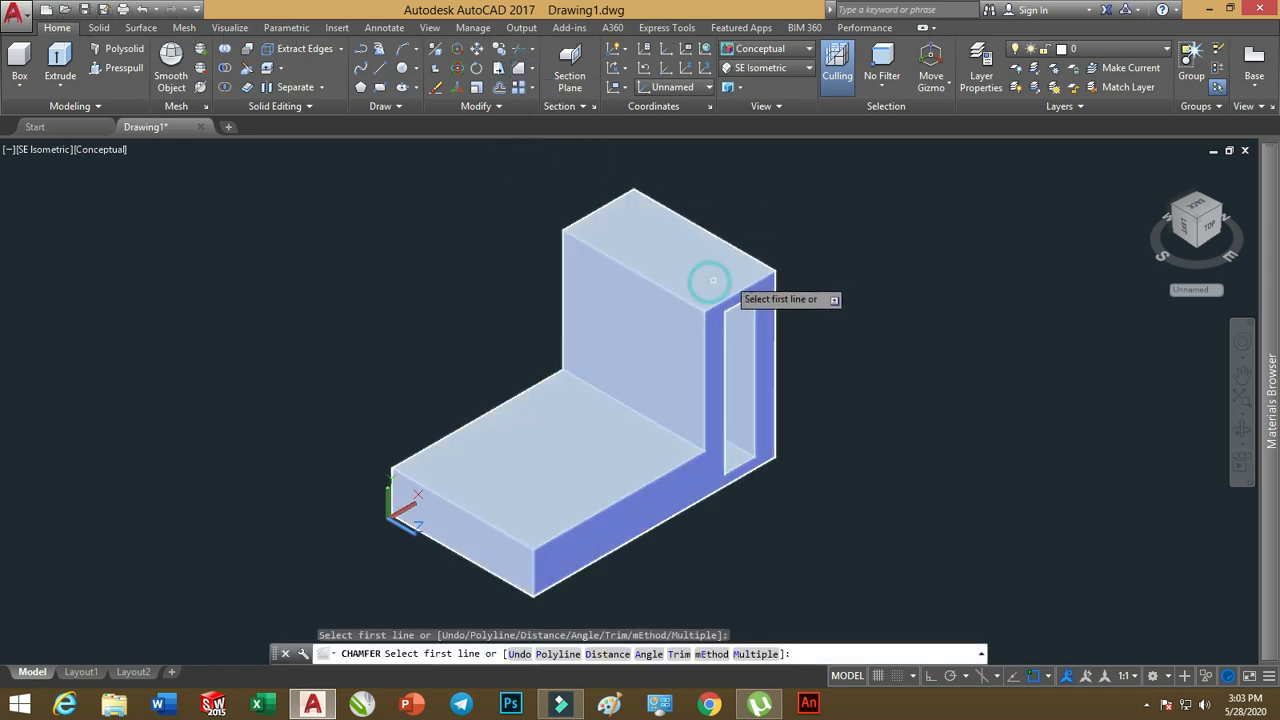
left_click(745, 287)
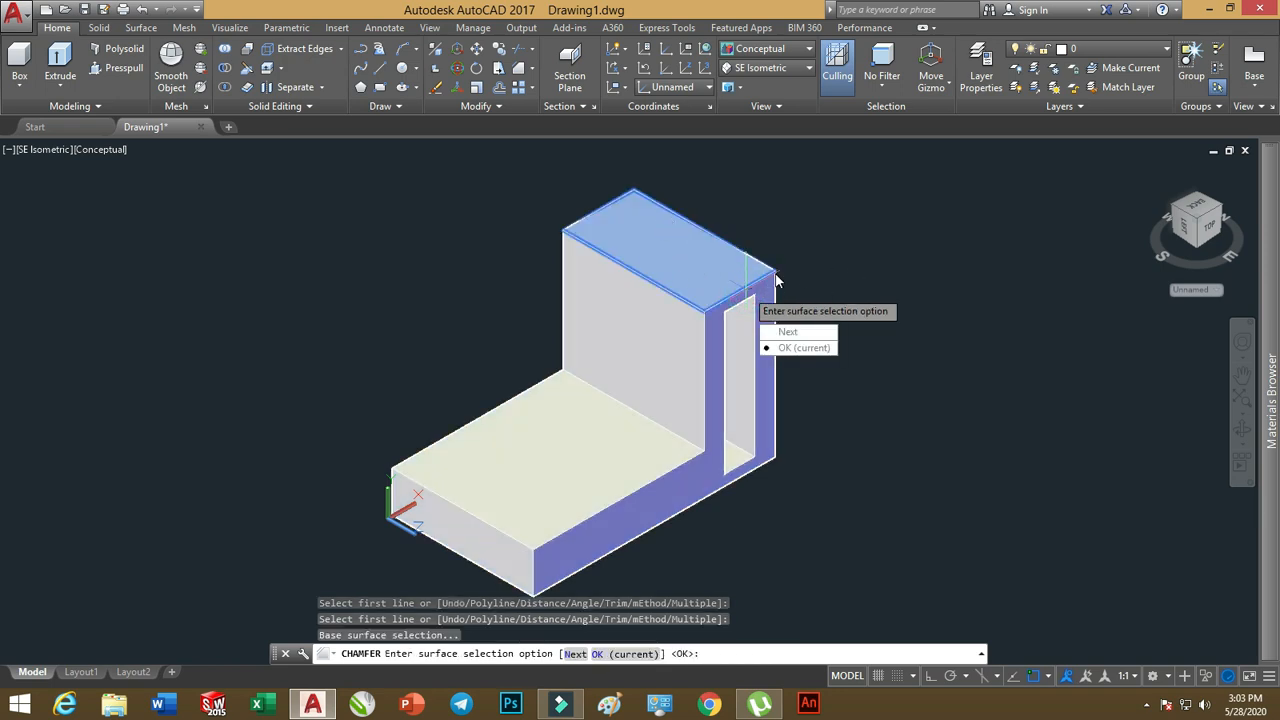
key("Return")
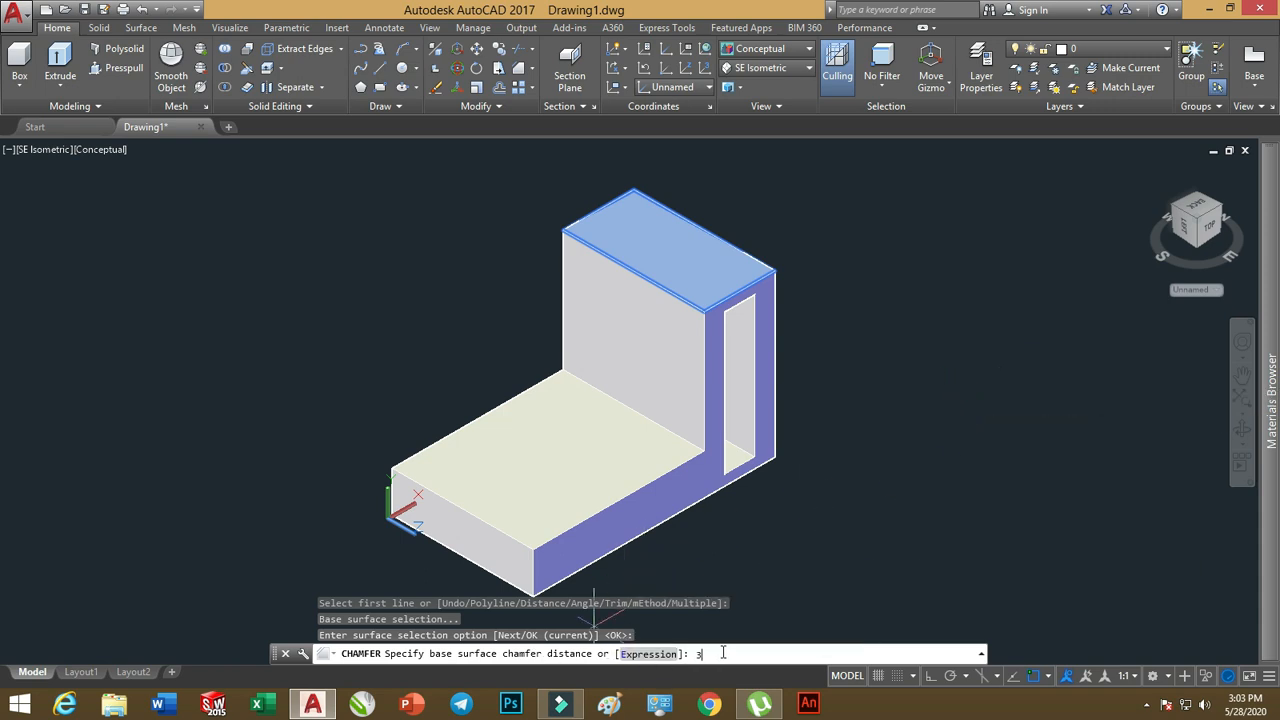
key("Return")
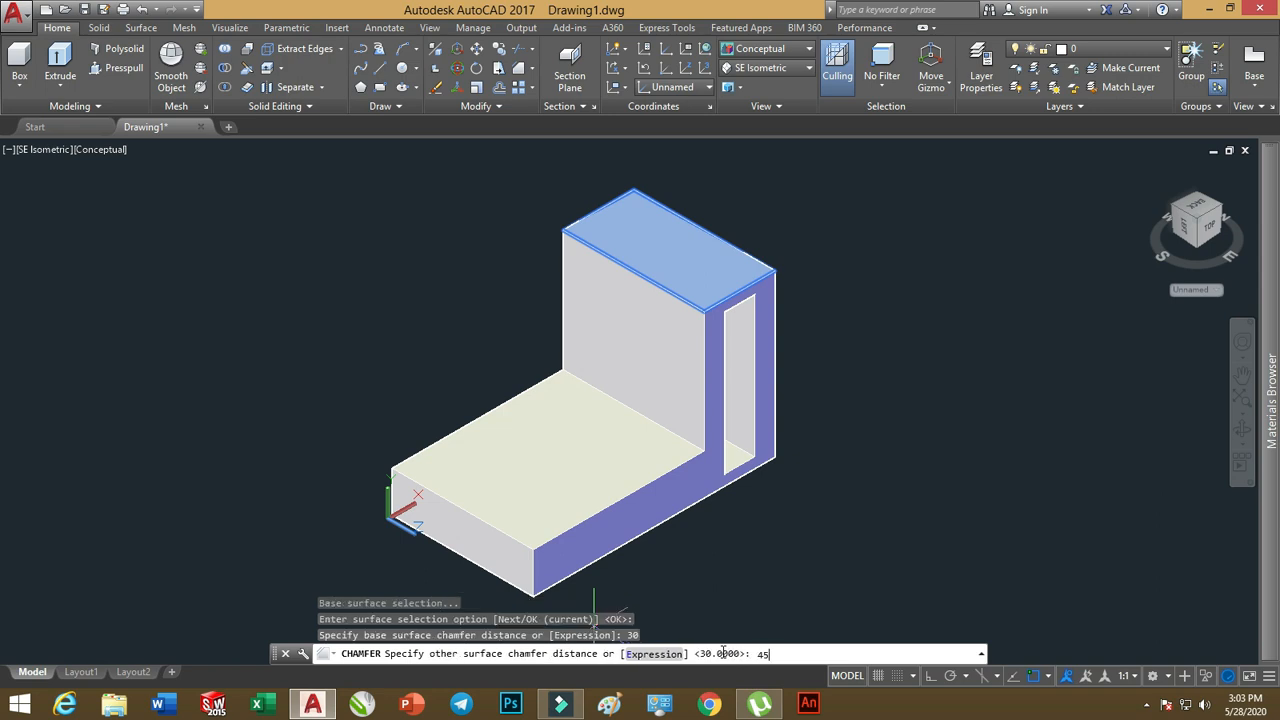
type("45")
key("Return")
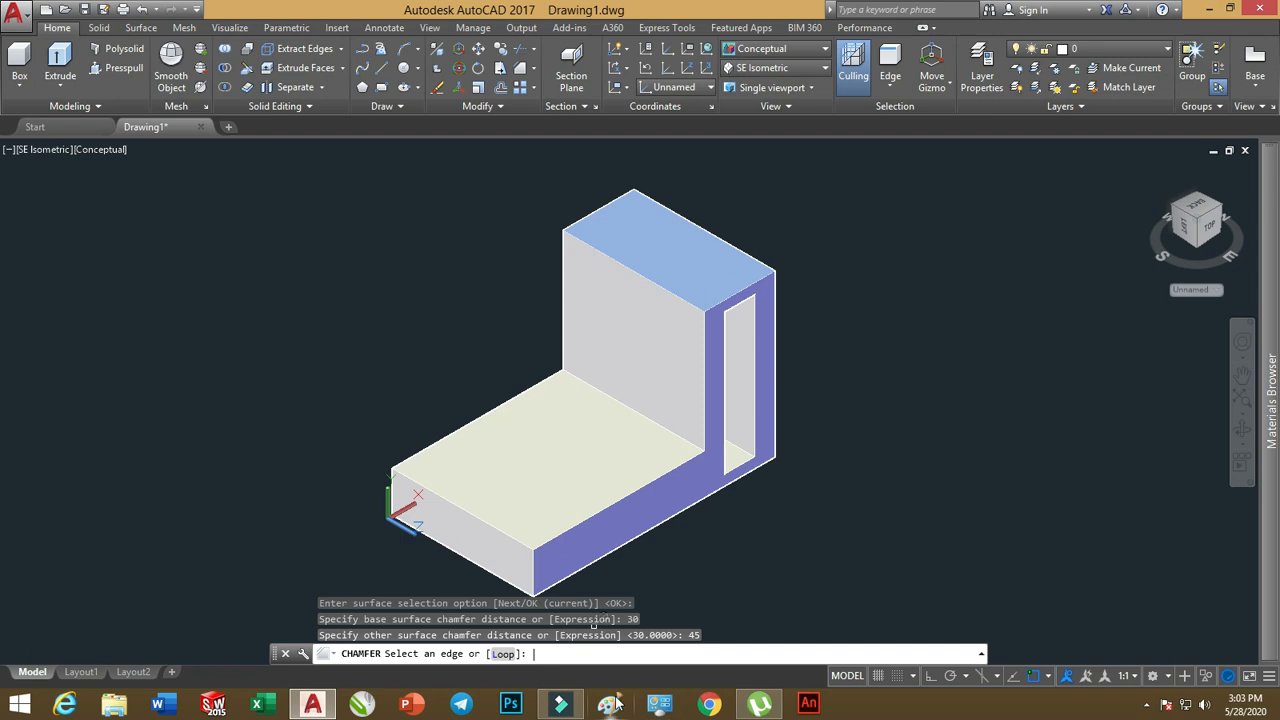
left_click(763, 275)
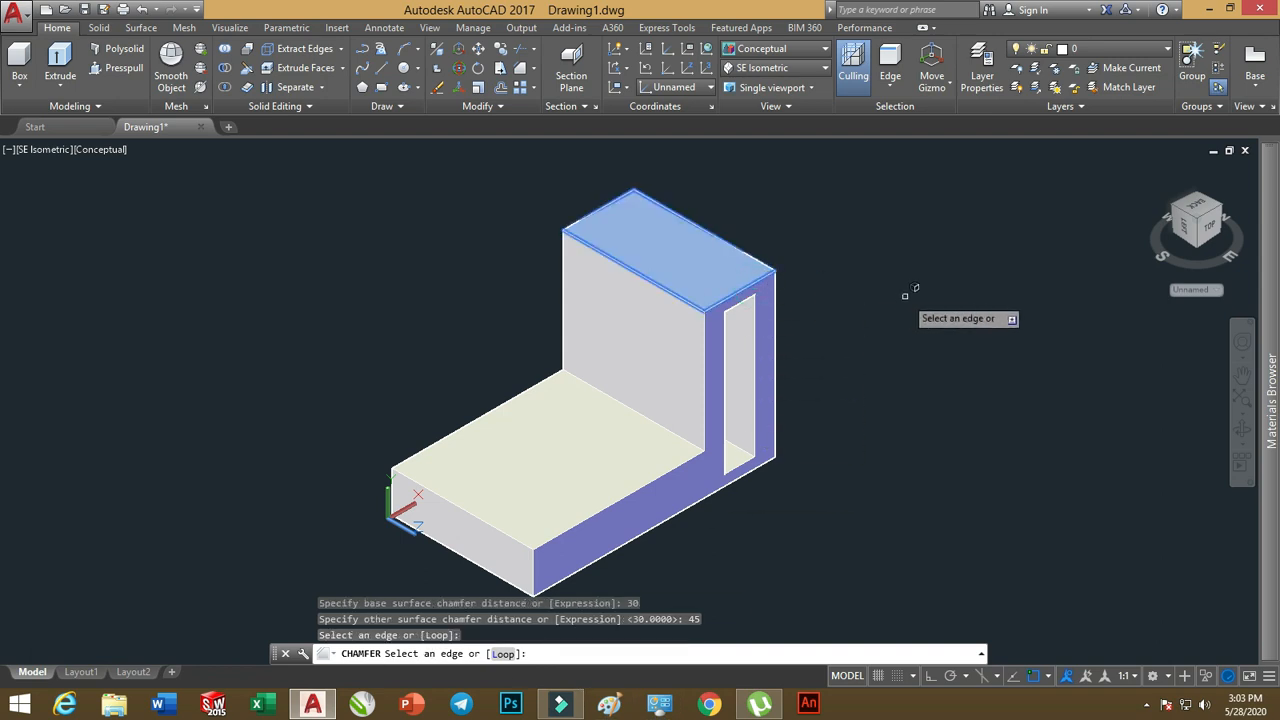
key("Return")
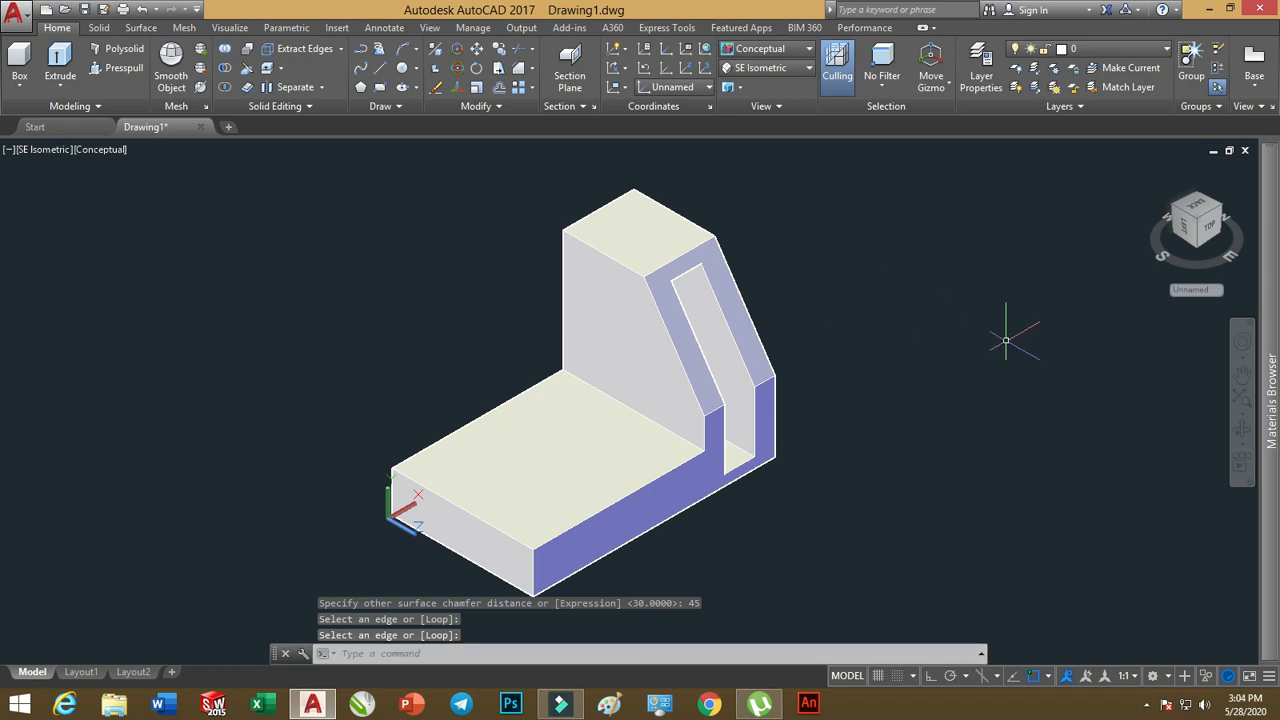
- Set the model to the Top view and the visual style to 2D Wireframe
left_click(1242, 426)
mouse_move(751, 357)
left_mouse_down()
mouse_move(669, 313)
mouse_move(514, 283)
mouse_move(514, 220)
mouse_move(680, 357)
mouse_move(757, 374)
mouse_move(768, 364)
left_mouse_up()
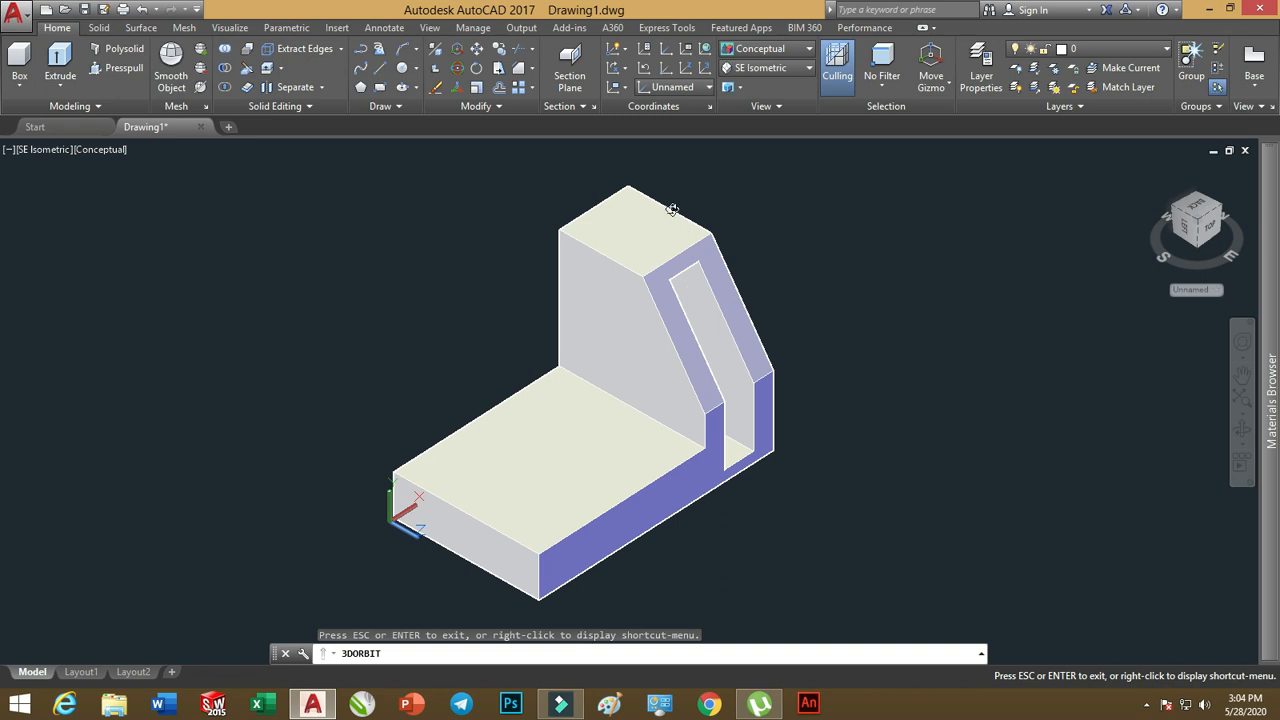
middle_click_drag(757, 223, 749, 249)
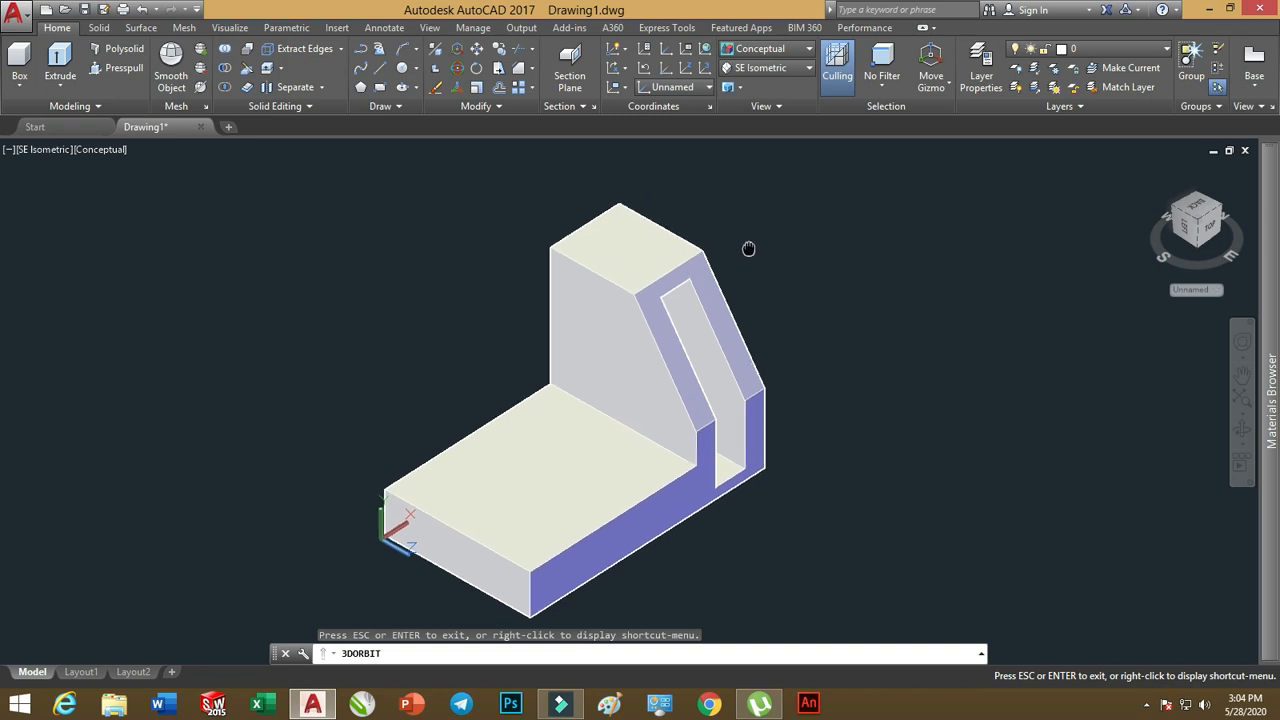
left_click(766, 68)
left_click(769, 87)
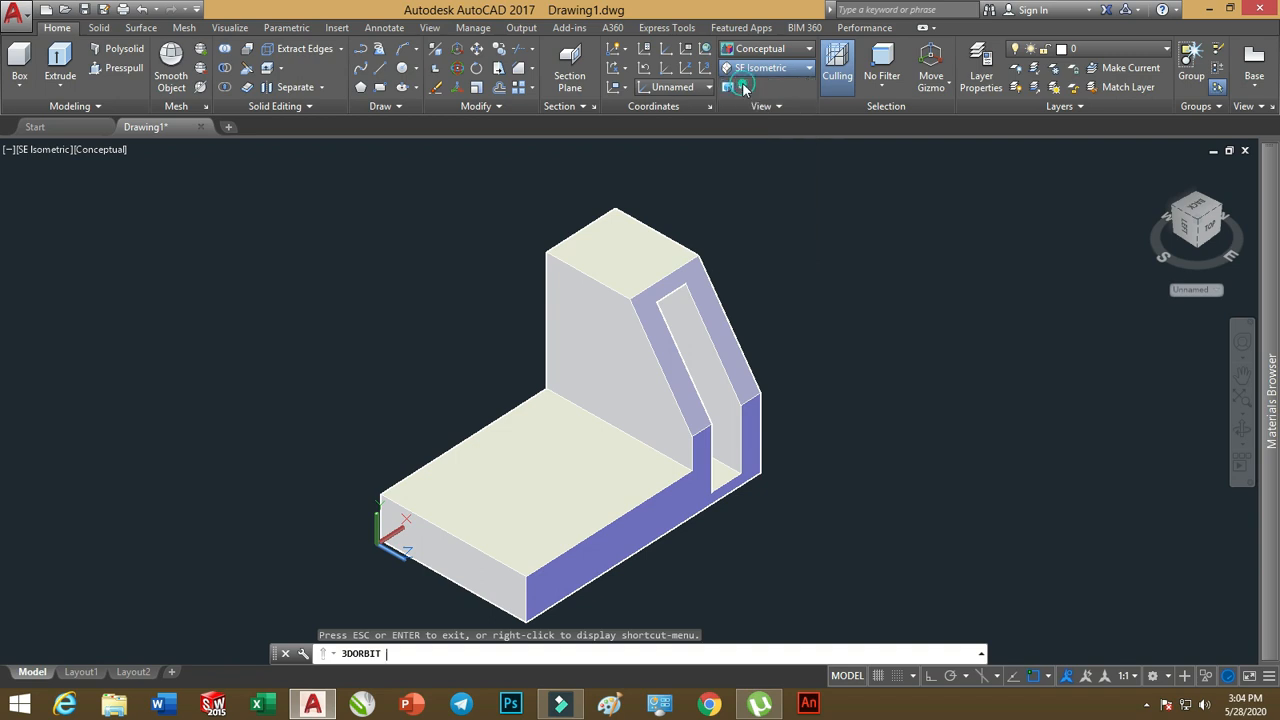
middle_click_drag(743, 210, 717, 323)
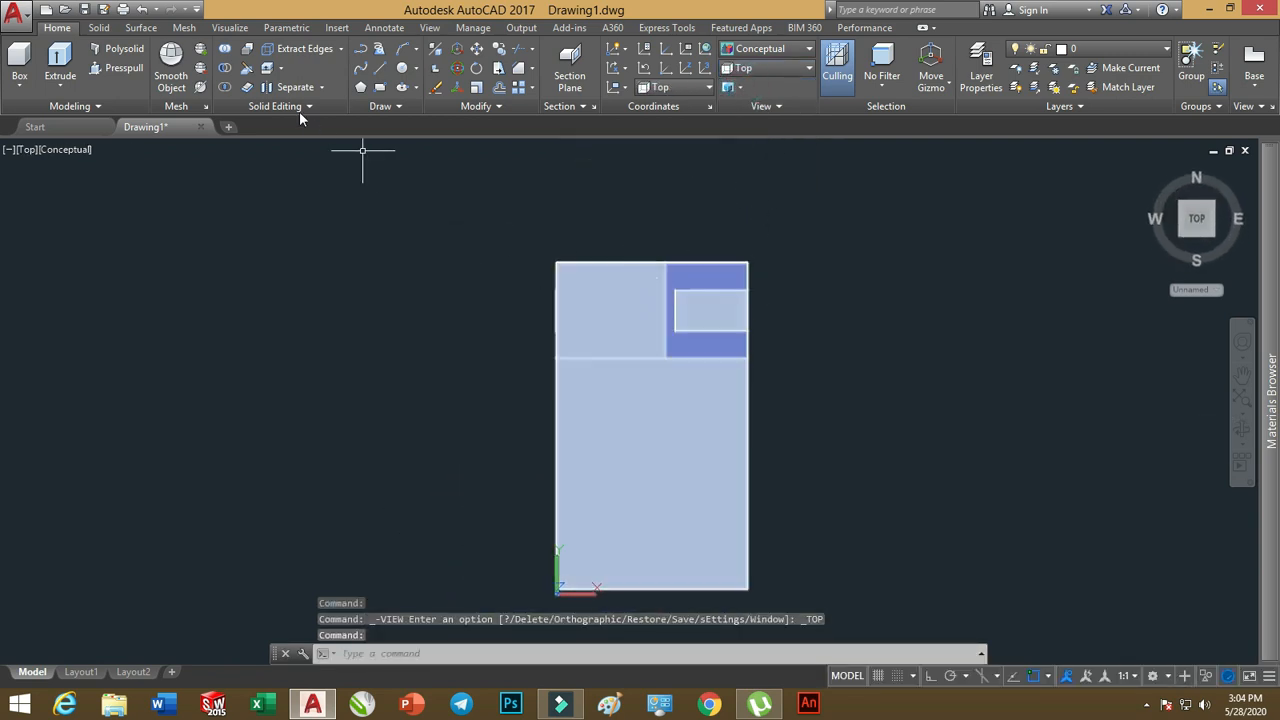
left_click(381, 88)
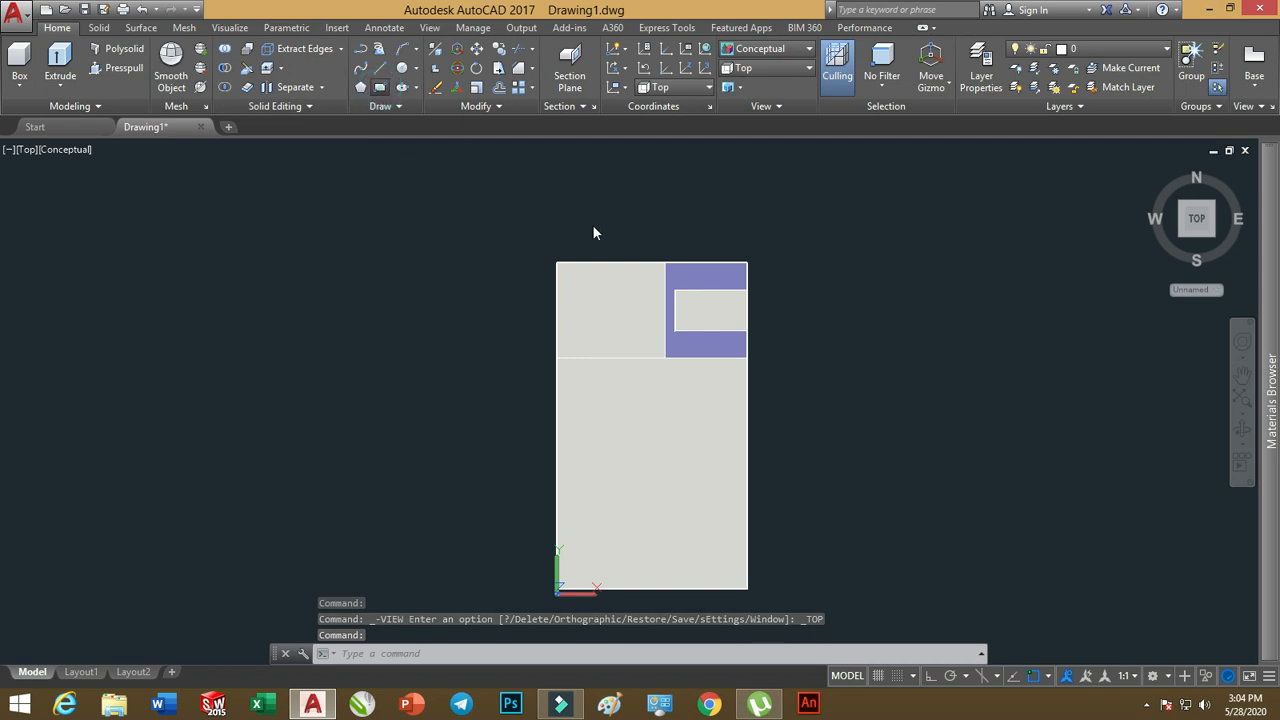
left_click(785, 49)
left_click(752, 60)
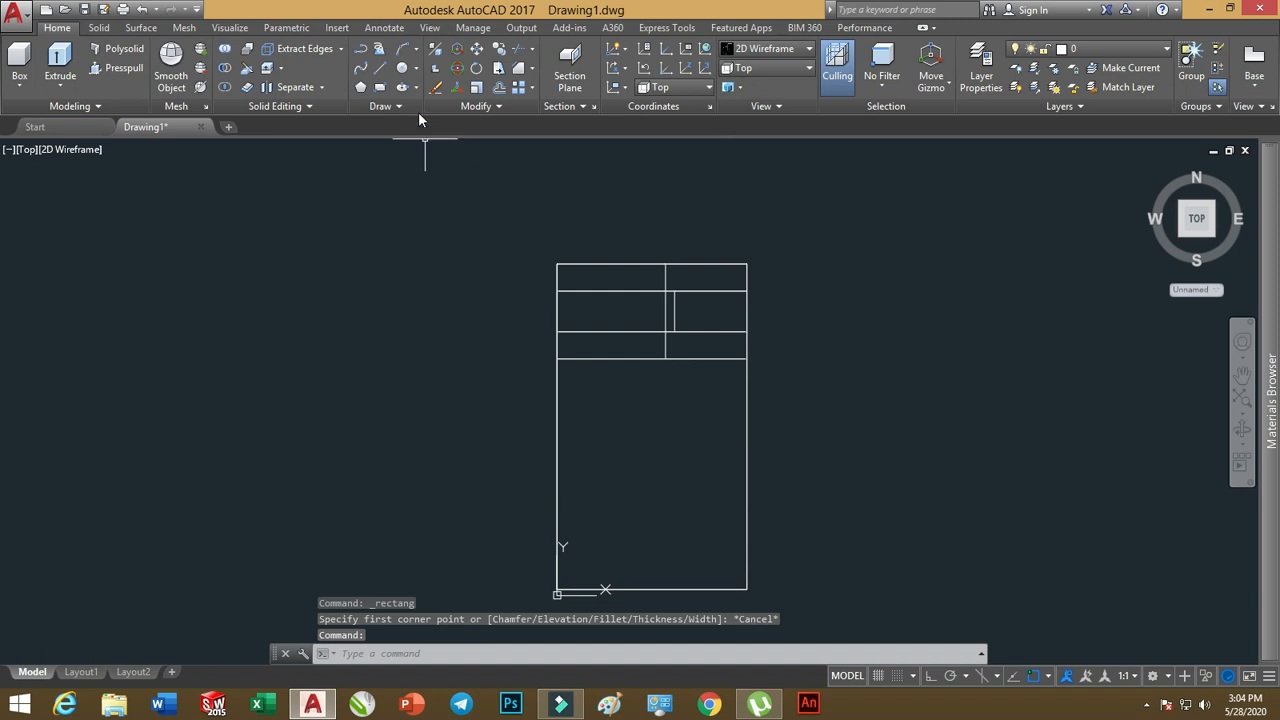
- Draw a rectangle over the upright's unchamfered area, from the model's upper-left corner to the front end of the chamfer line
left_click(381, 88)
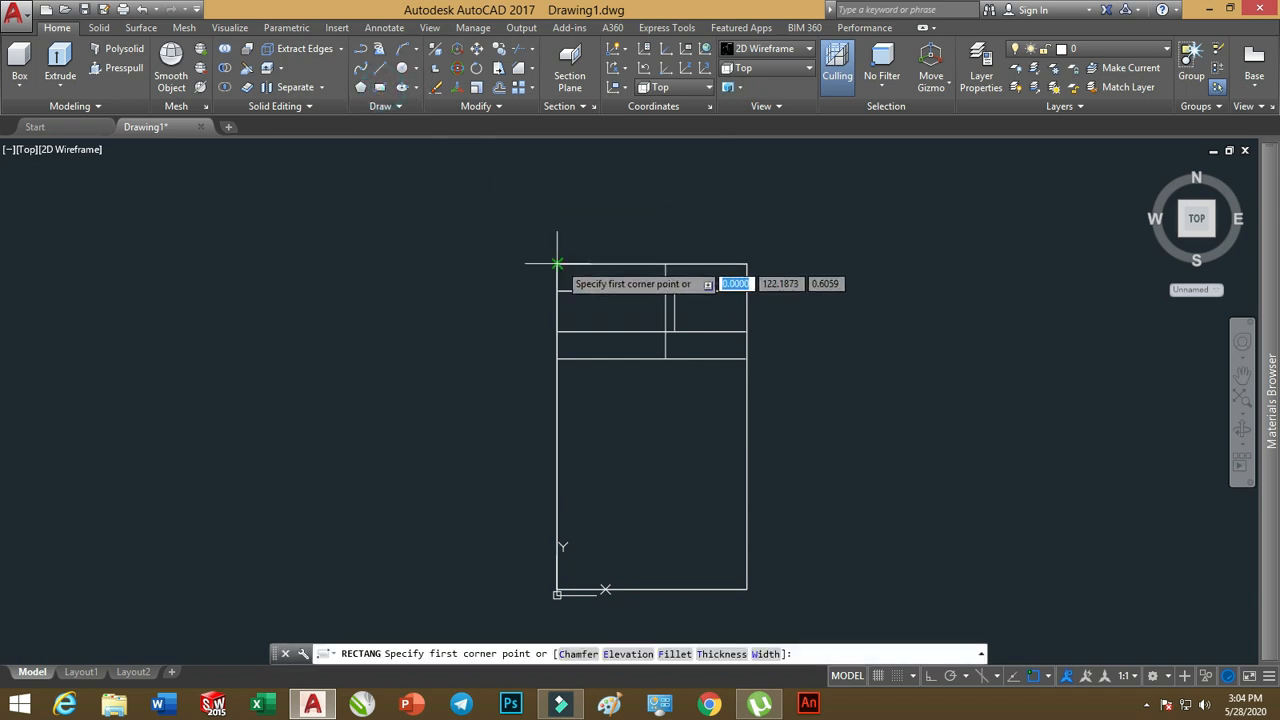
left_click(558, 264)
left_click(665, 358)
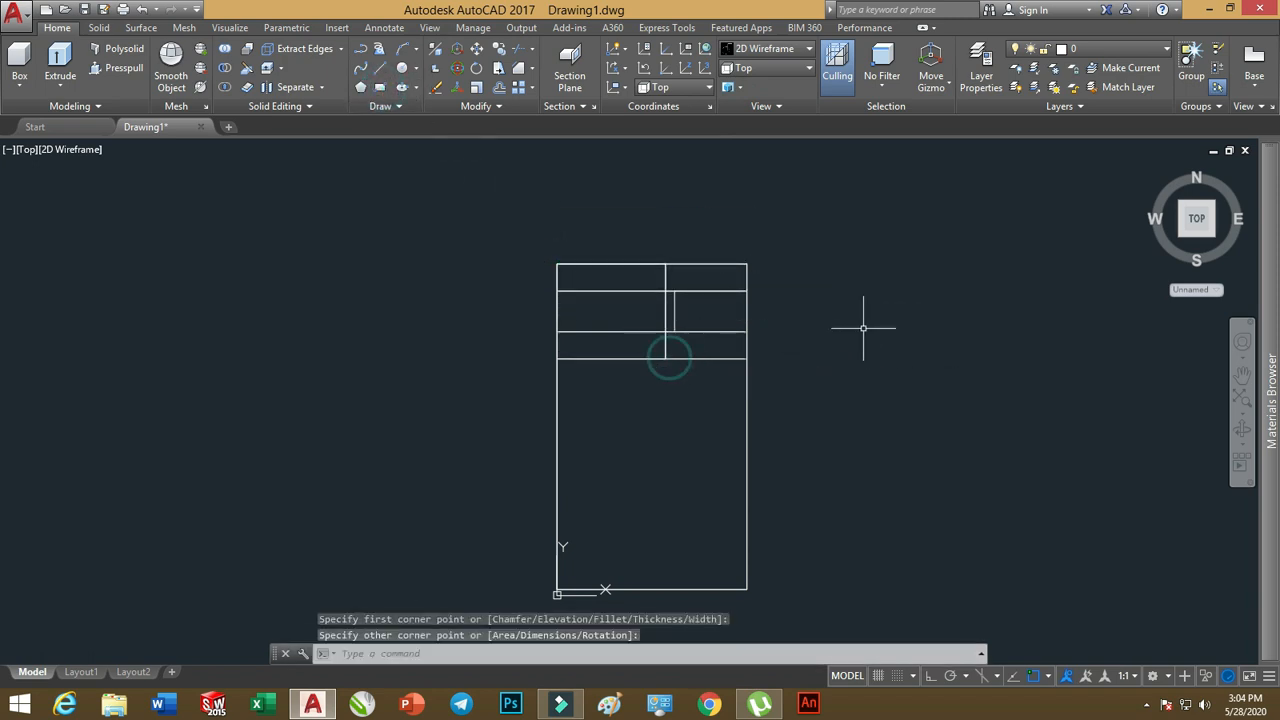
- Extrude the rectangle at the foot of the upright to a height of 80
left_click(1238, 432)
left_click(1238, 432)
left_click_drag(734, 431, 634, 334)
right_click(872, 364)
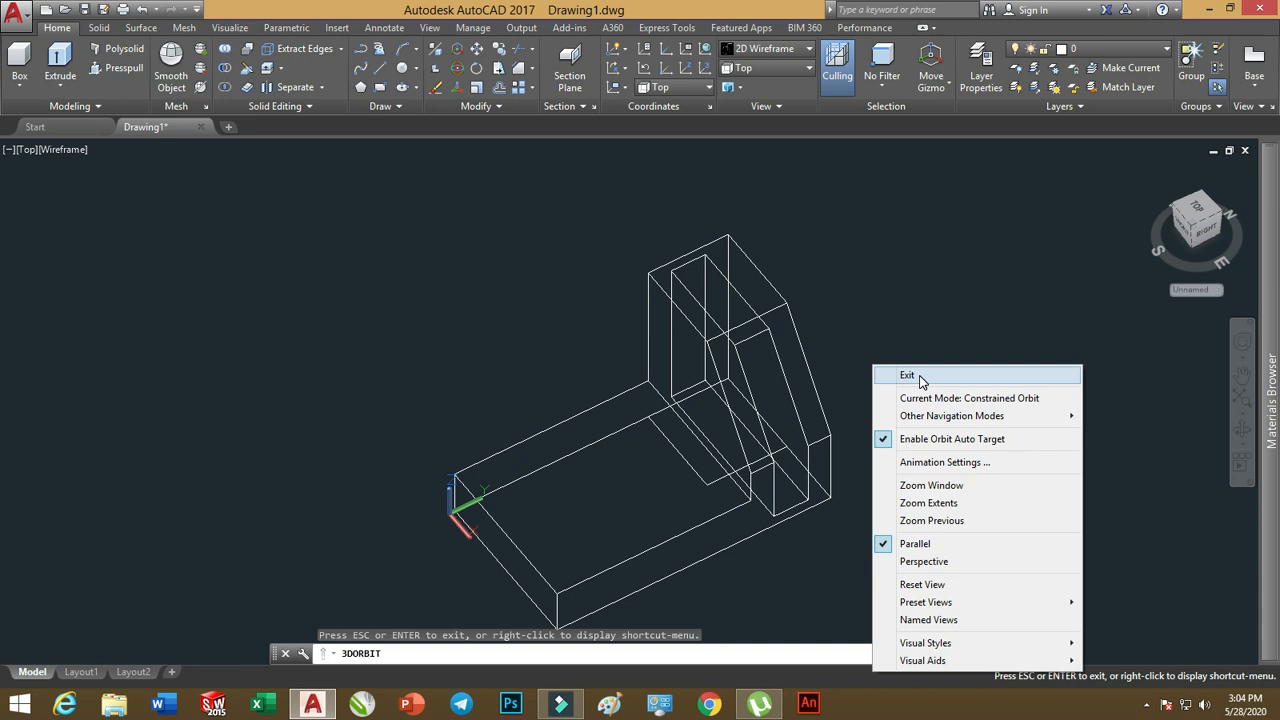
left_click(890, 376)
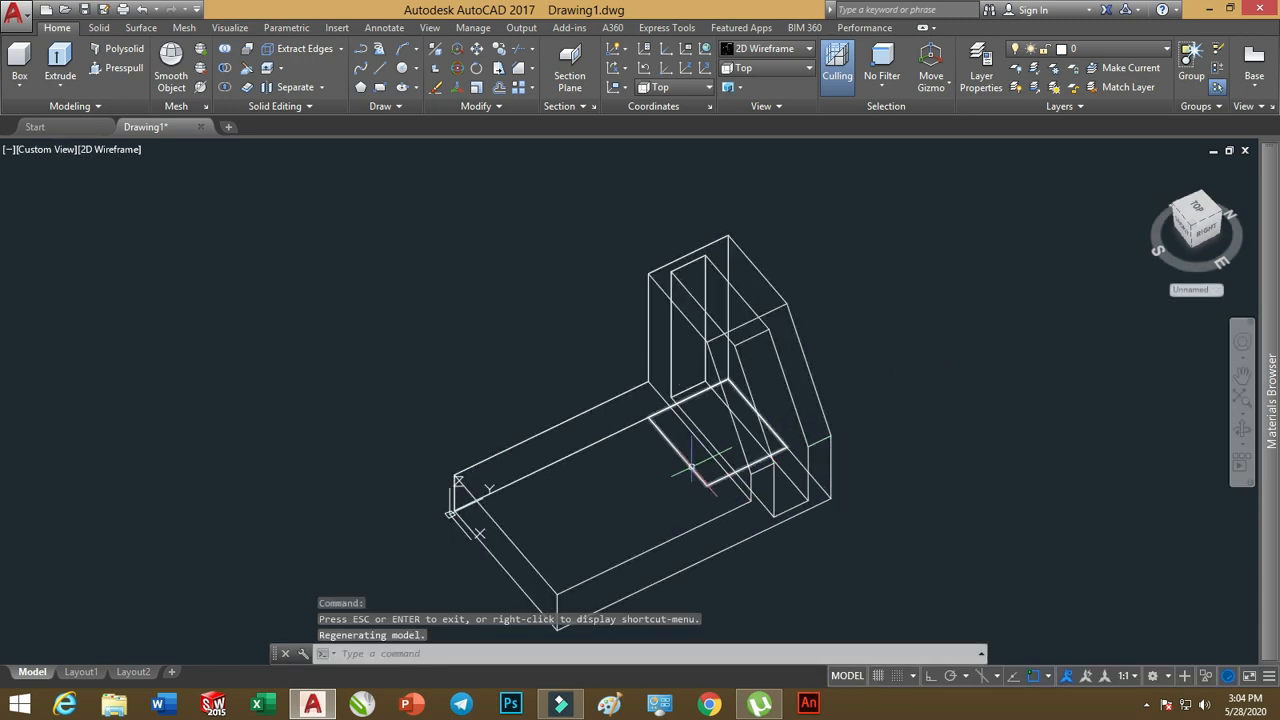
left_click(60, 62)
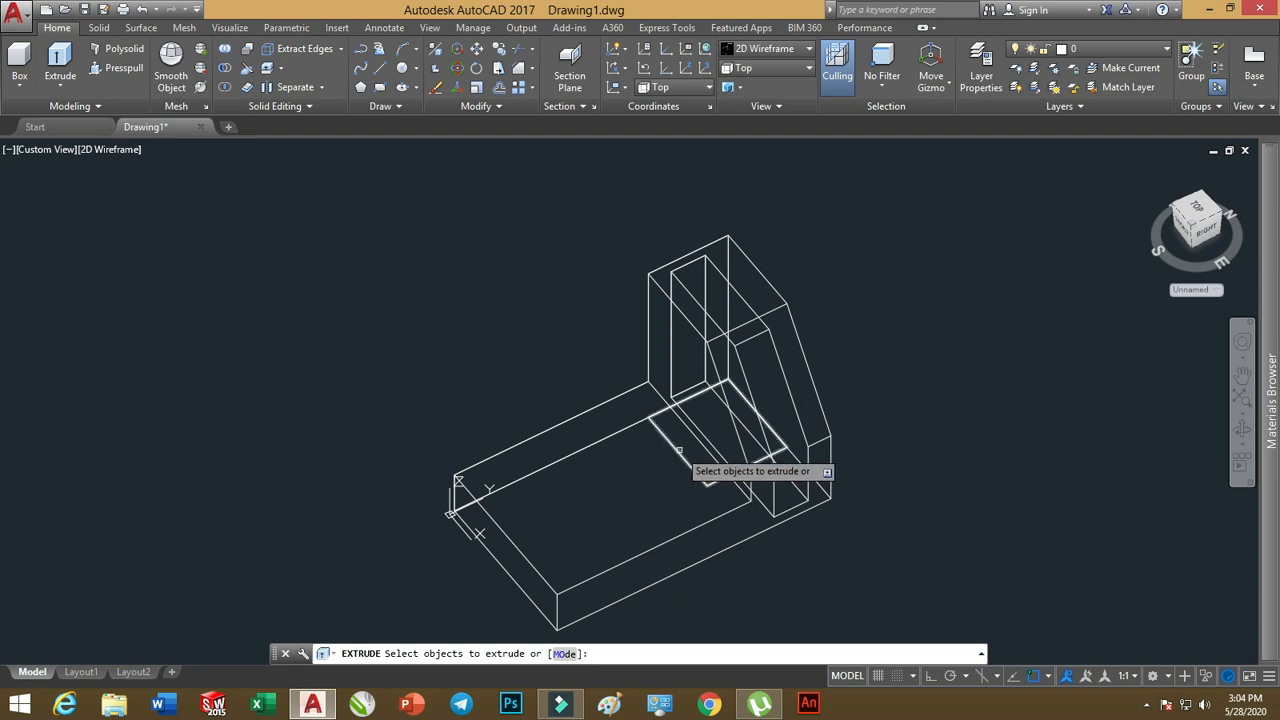
left_click(651, 465)
right_click(651, 465)
left_click(680, 477)
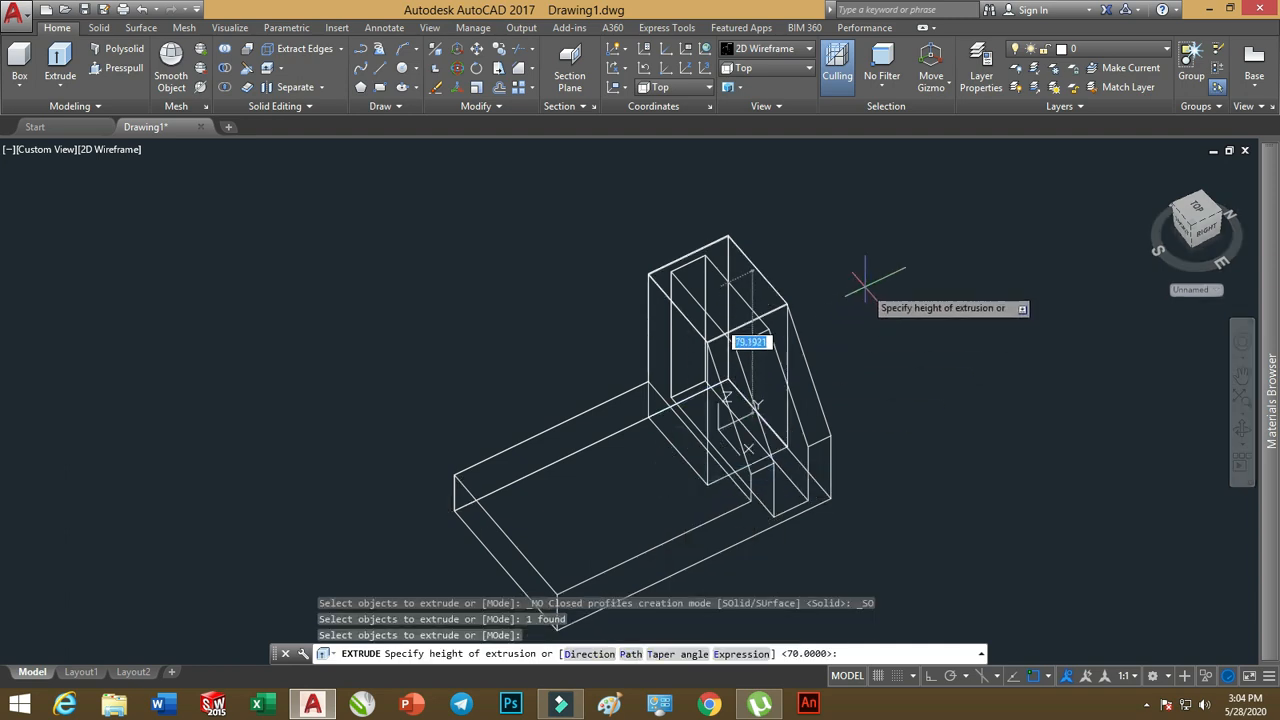
type("80")
key("Return")
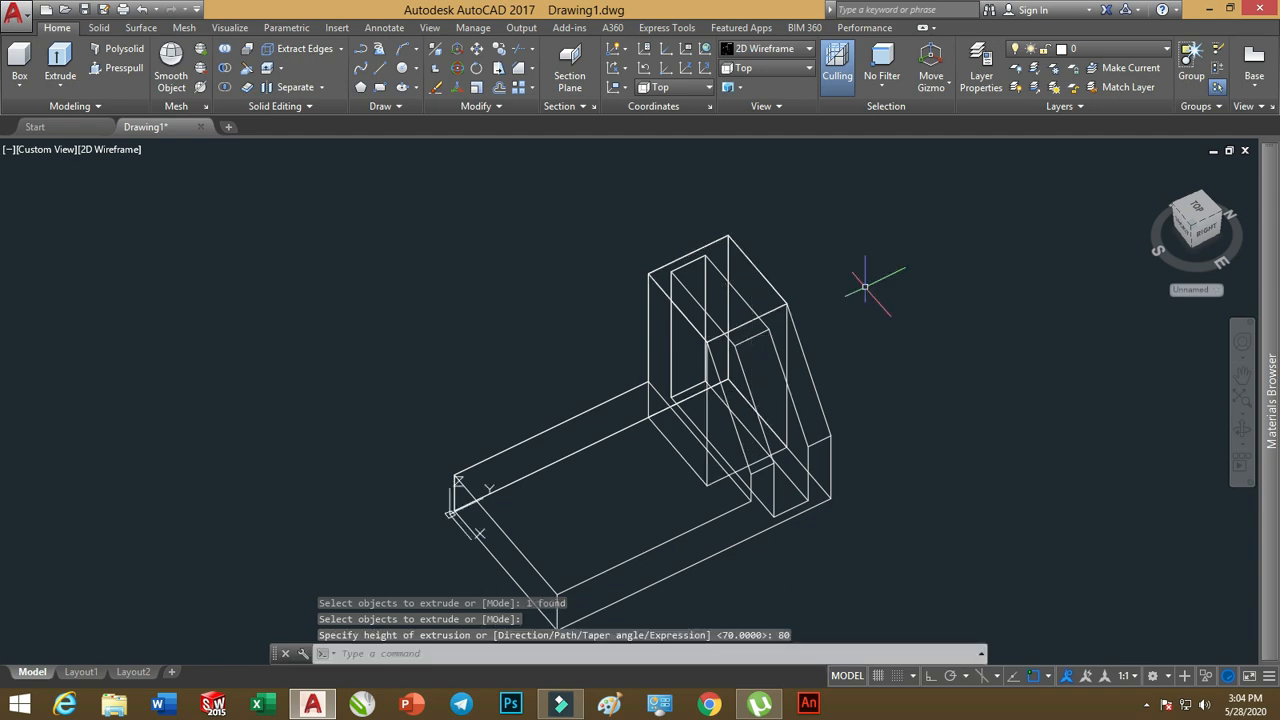
- Set the visual style to Conceptual and union all of the model's solids
left_click(770, 48)
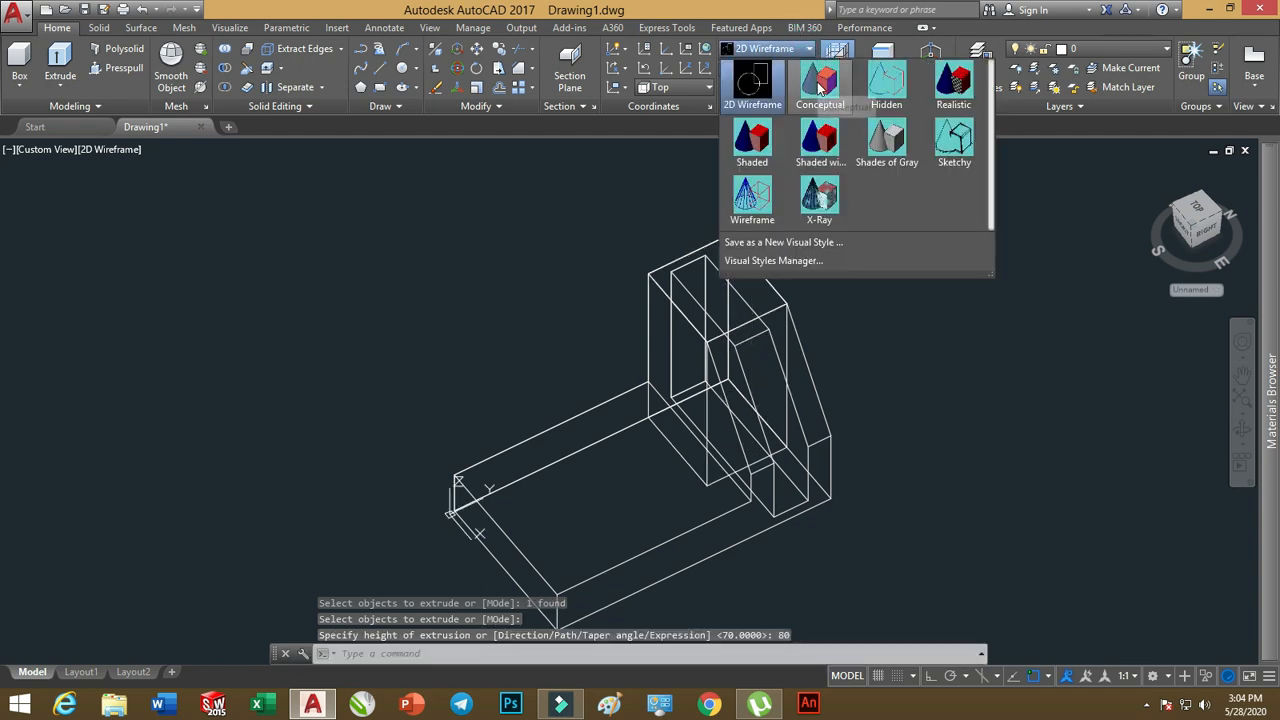
left_click(819, 88)
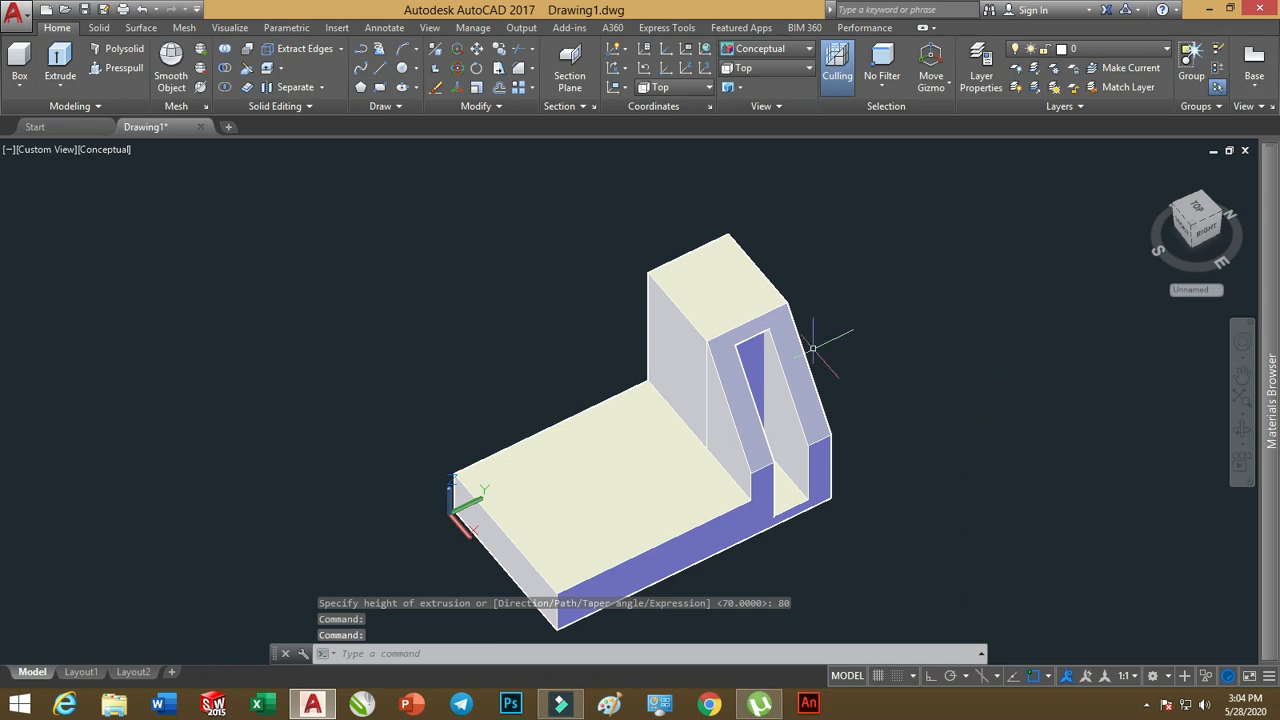
left_click(224, 49)
left_click(843, 249)
left_click(680, 443)
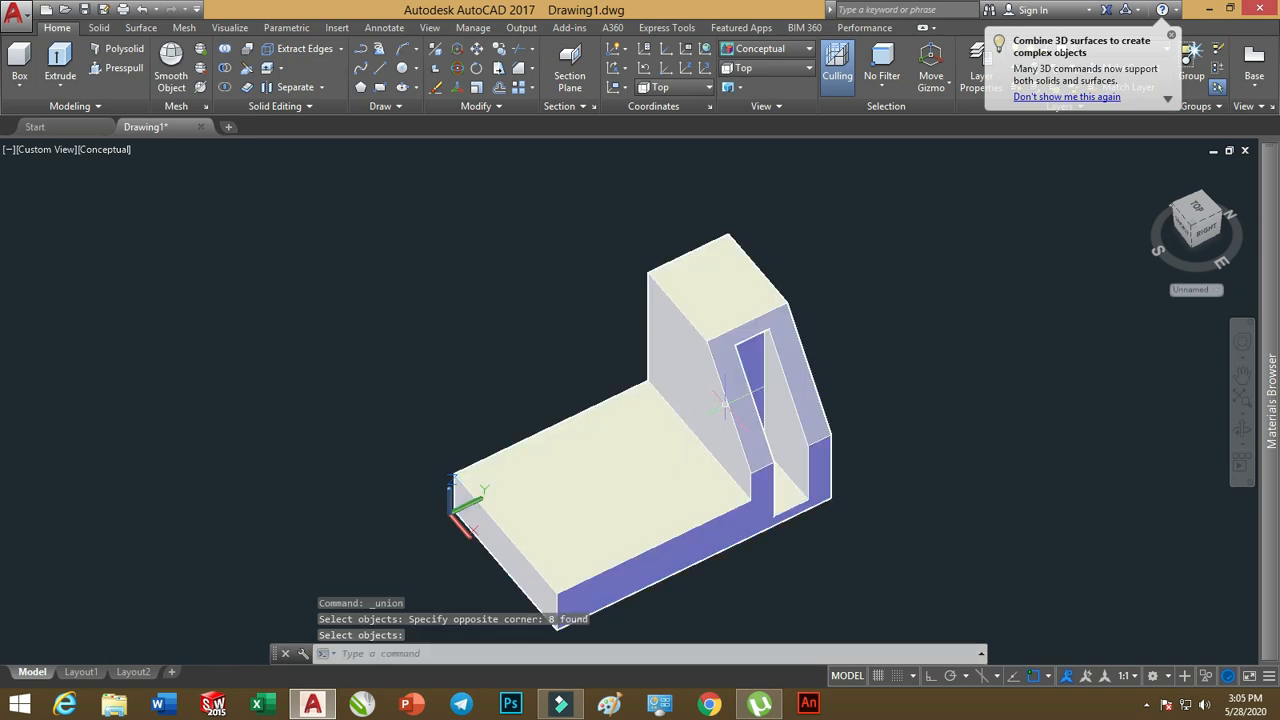
- Return the model to the Top view and set the visual style to 2D Wireframe
left_click(775, 71)
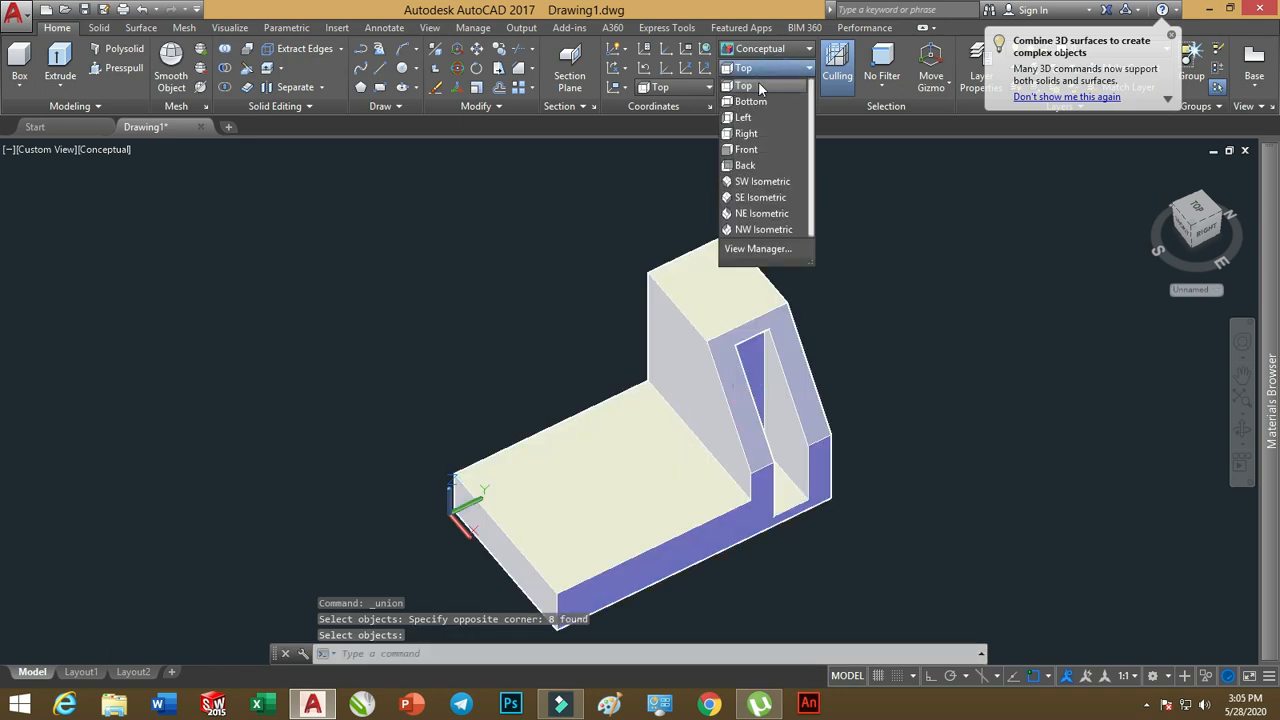
left_click(758, 87)
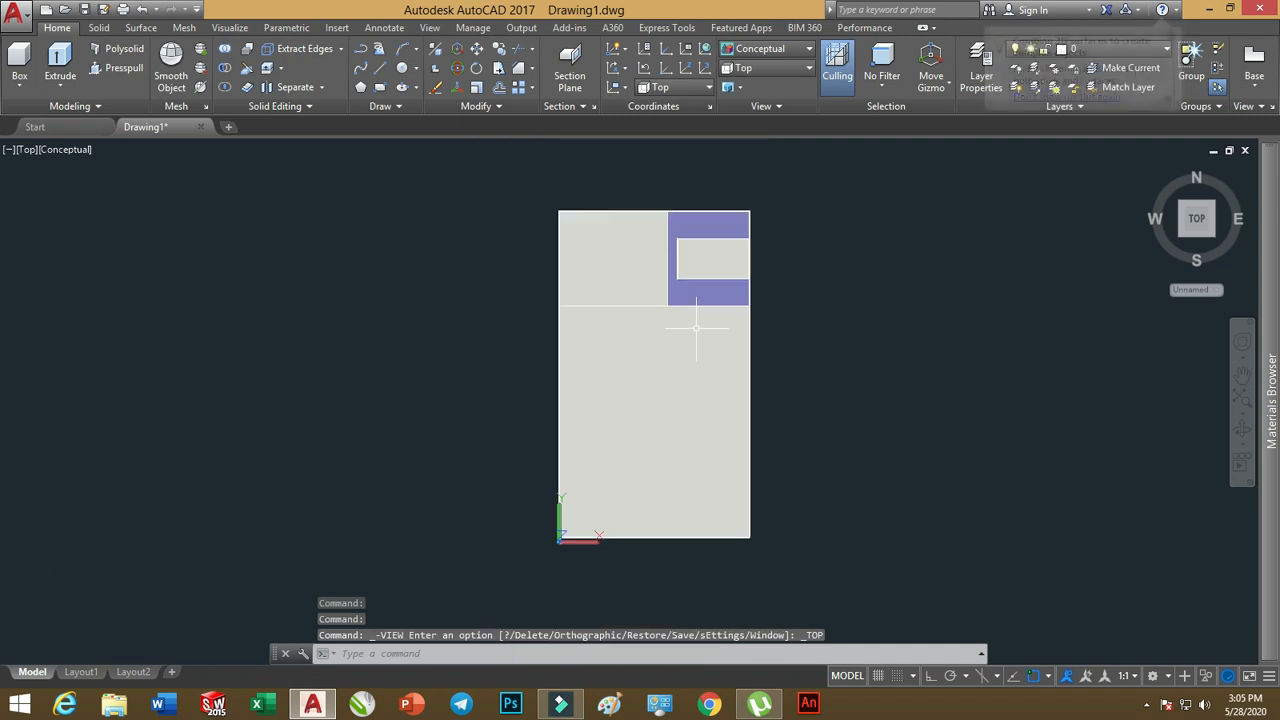
left_click(765, 49)
left_click(755, 82)
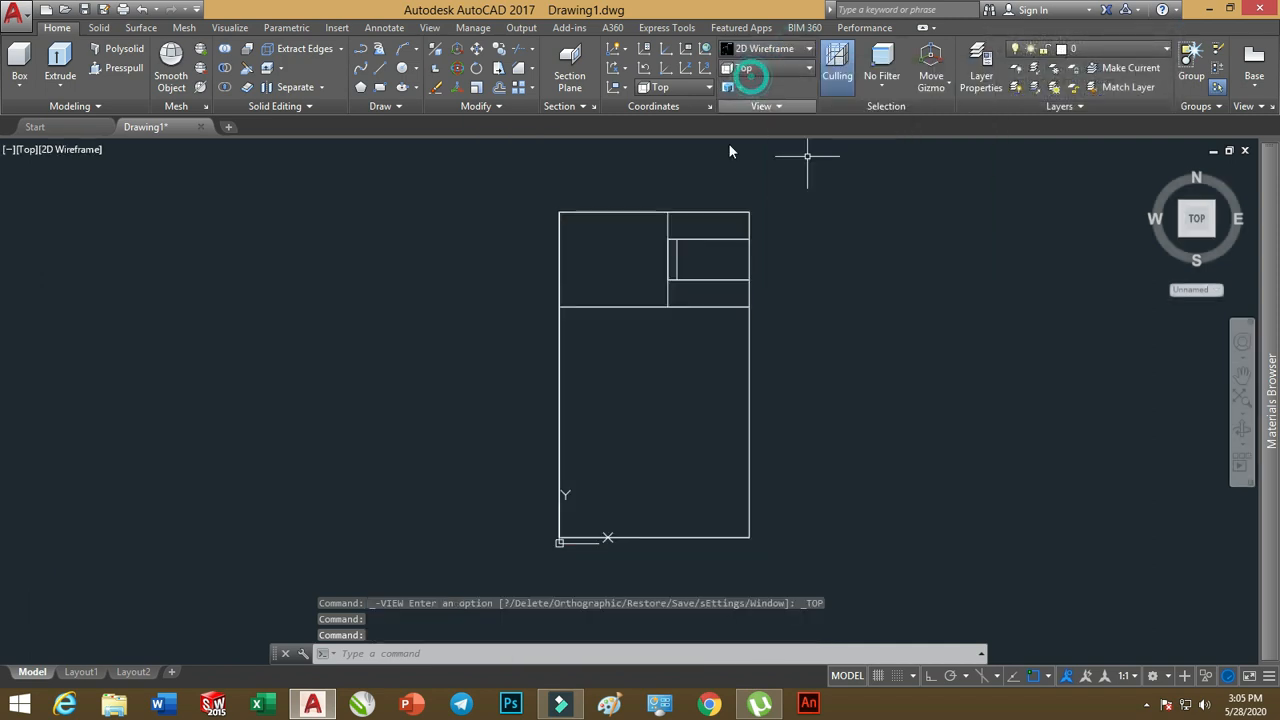
scroll(657, 314, "up", 2)
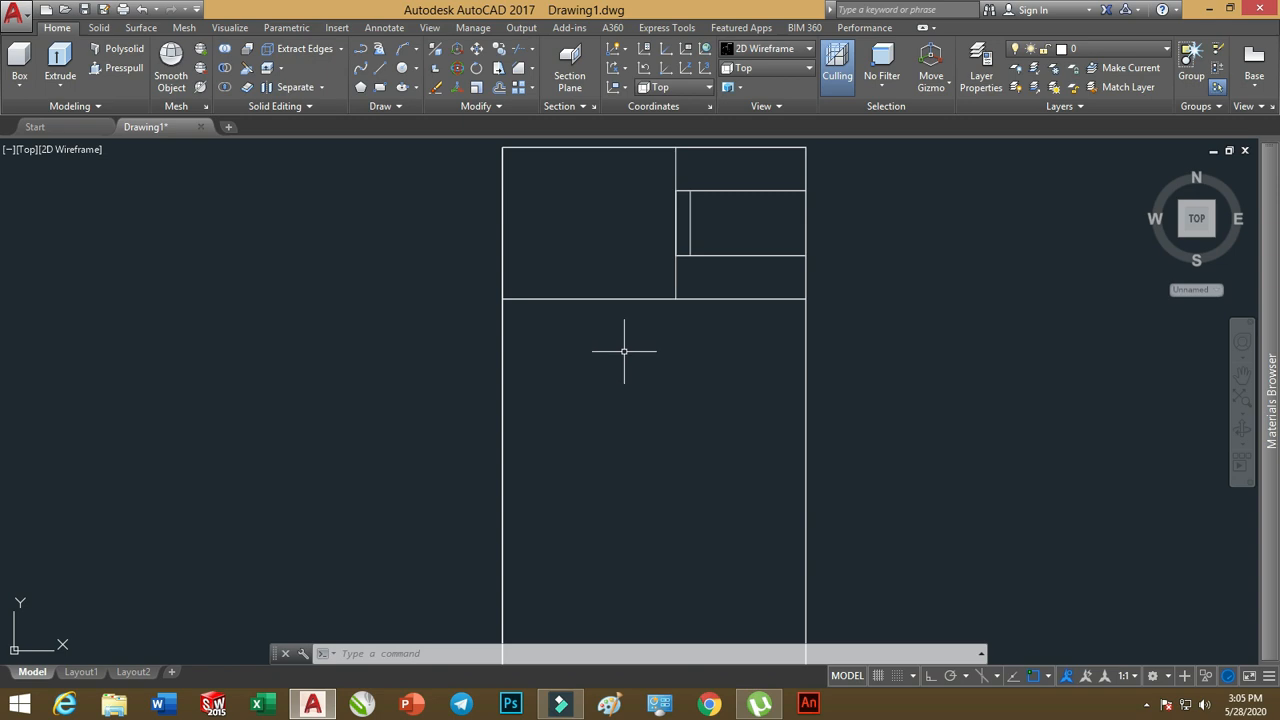
scroll(624, 351, "down", 2)
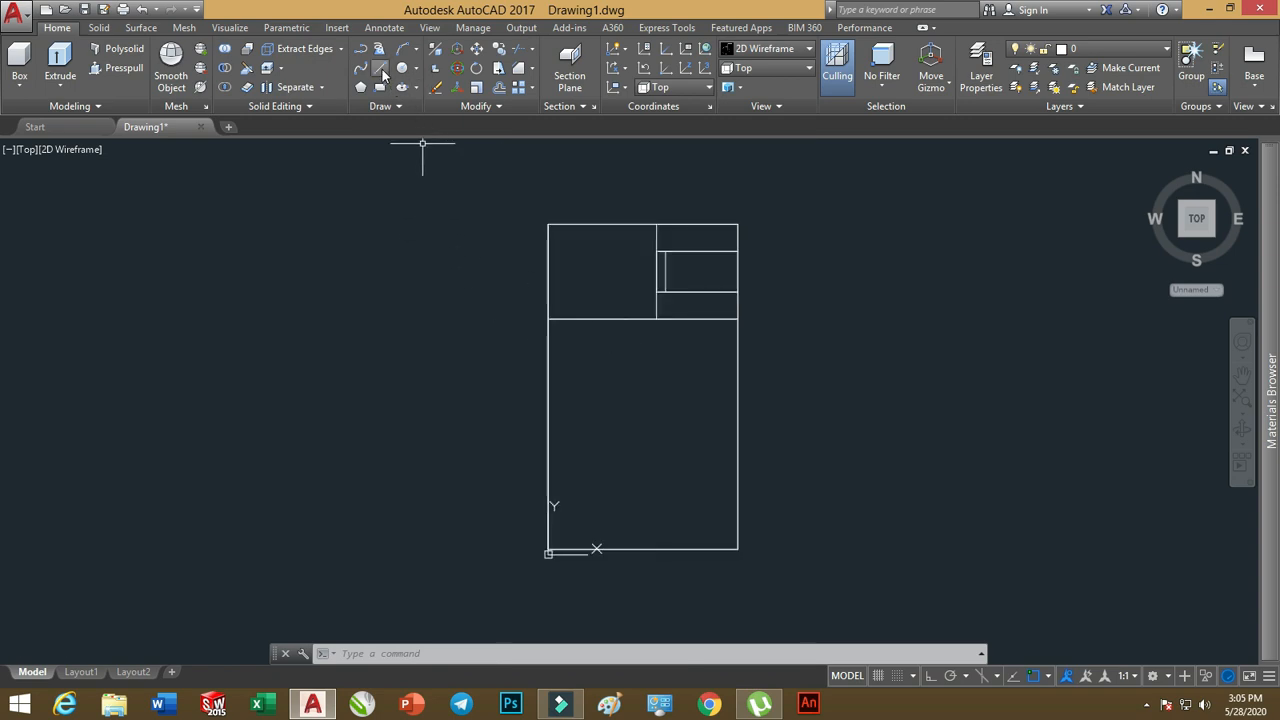
- Draw a closed triangular polyline from the front end of the chamfer line, 40 at 180° and 50 at 270°
left_click(363, 55)
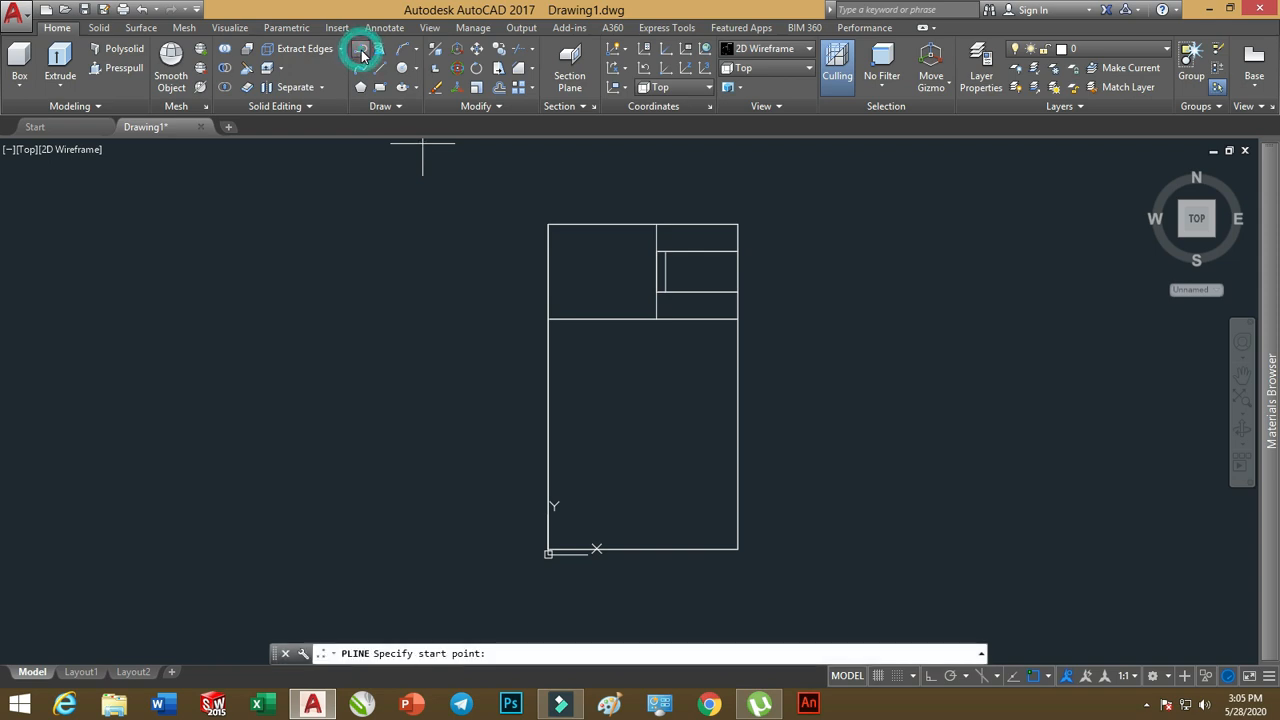
left_click(657, 318)
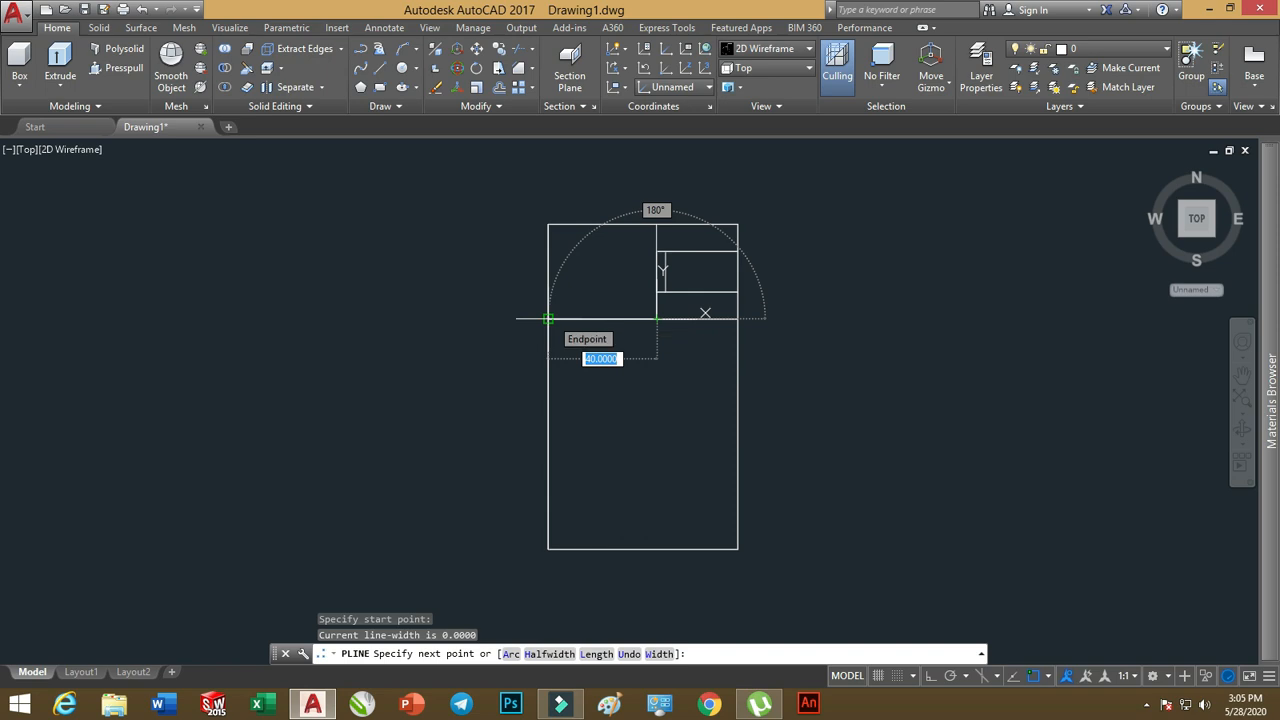
key("F8")
type("40")
key("Tab")
type("18")
key("Return")
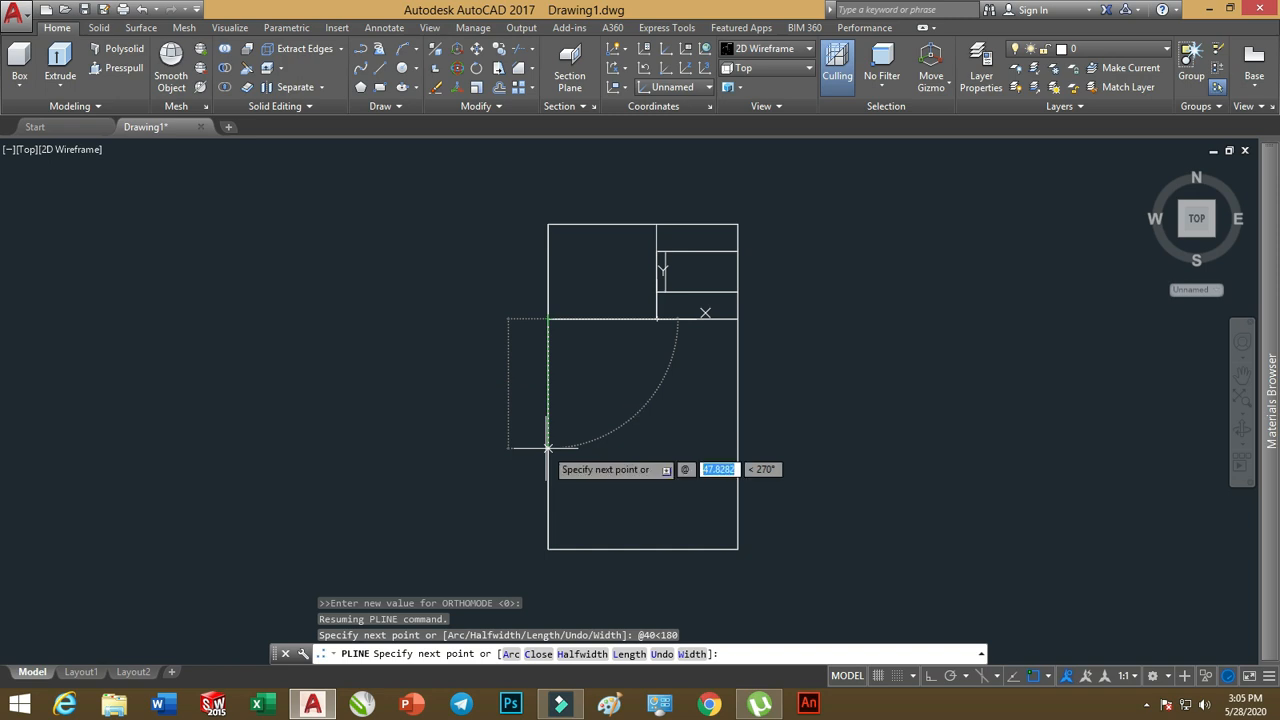
type("50")
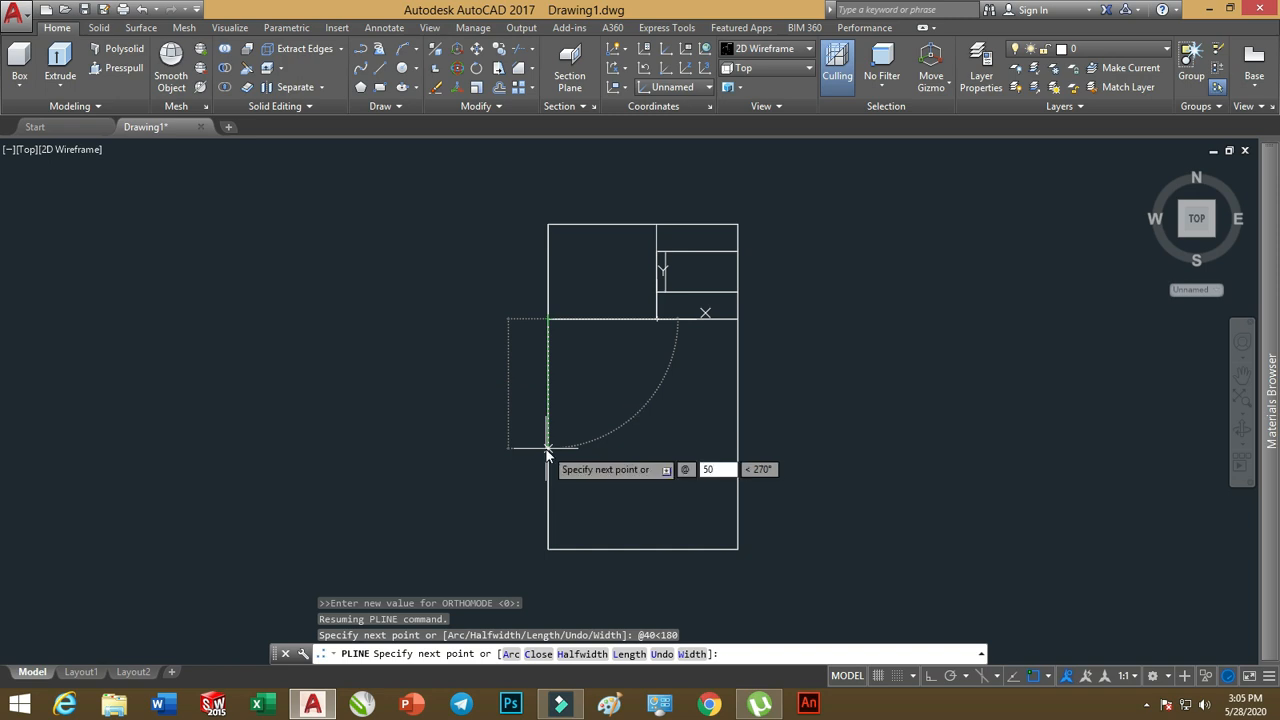
key("Tab")
type("2")
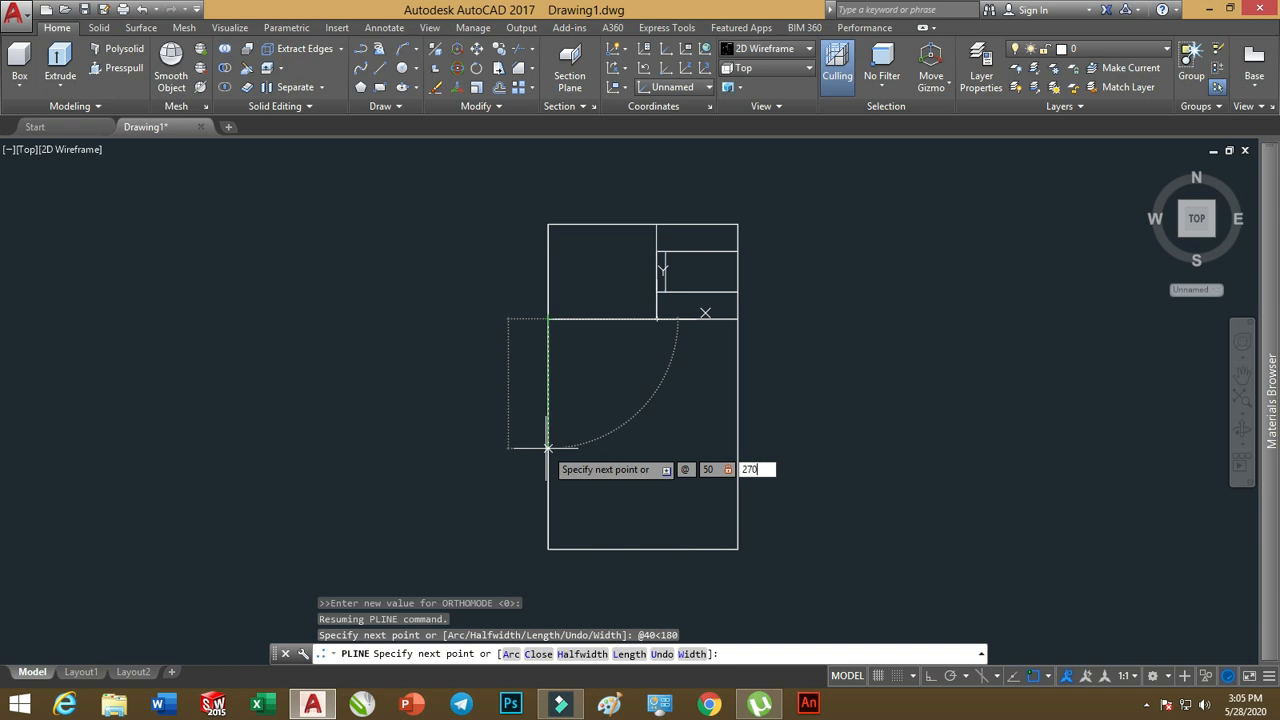
key("Return")
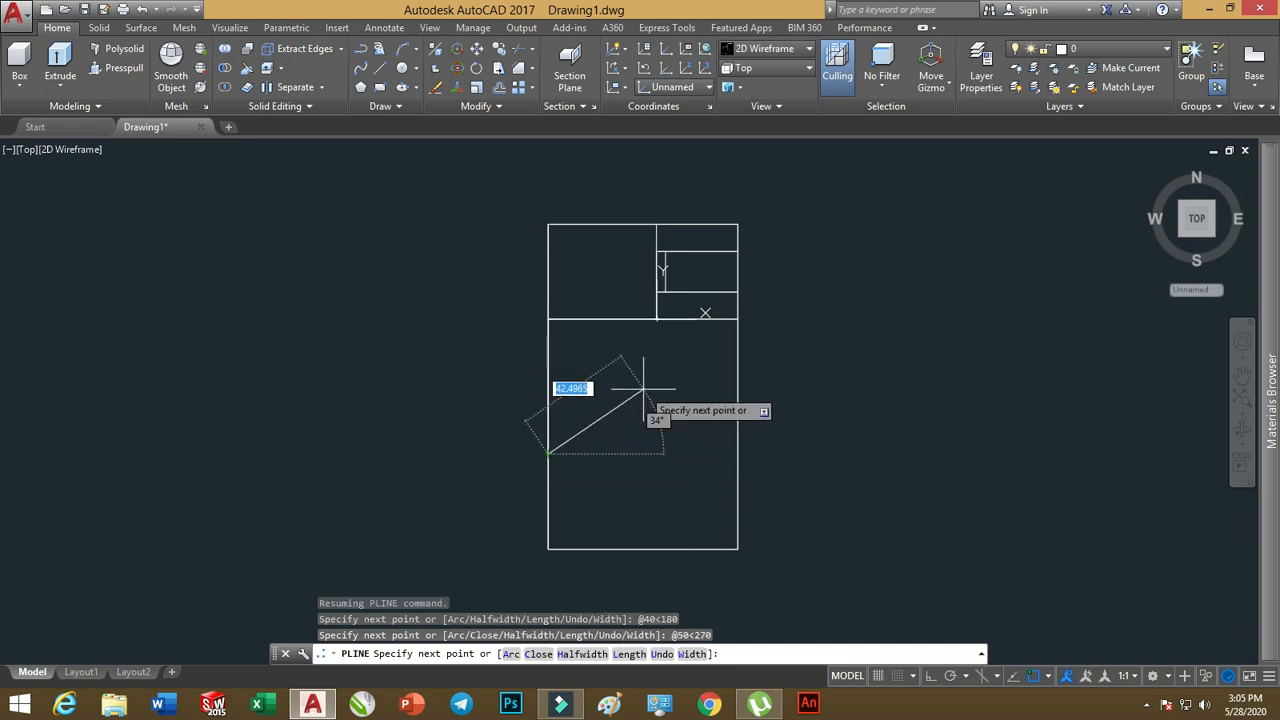
type("c")
key("Return")
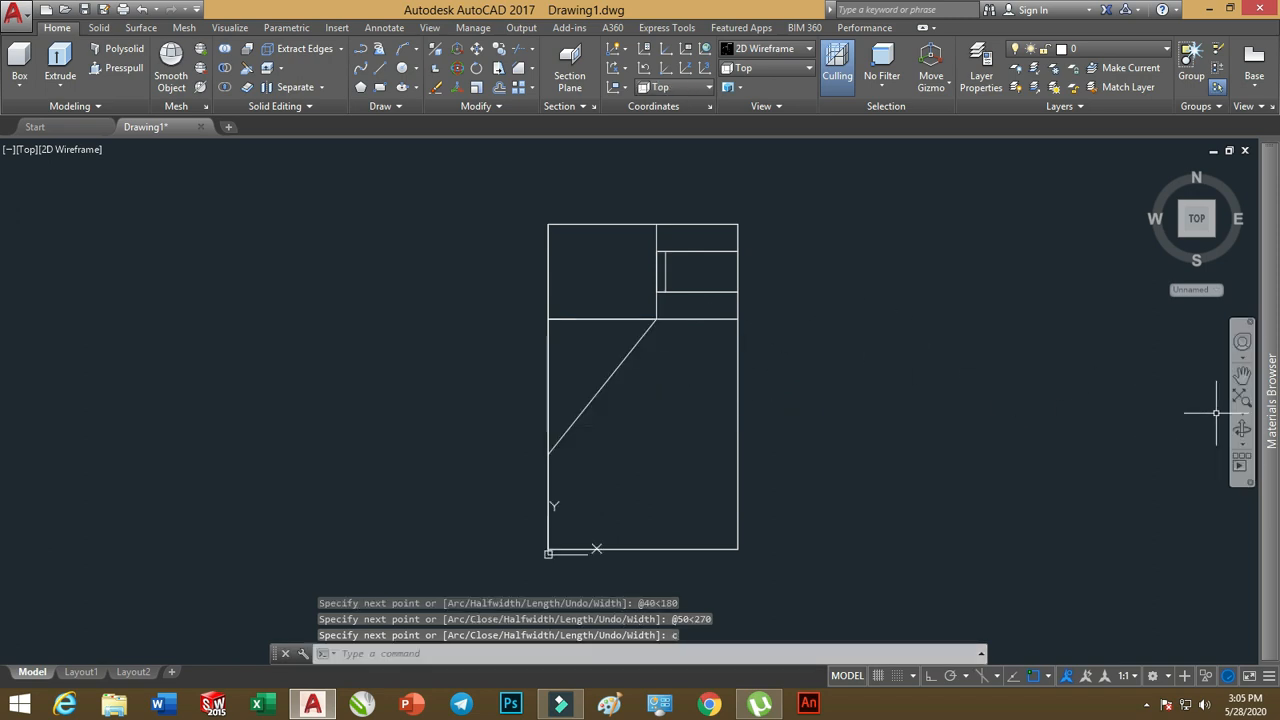
- Move the triangle from the upright's top front corner straight down to the matching corner on the base's upper face
left_click(1241, 430)
left_click_drag(737, 463, 667, 369)
right_click(555, 369)
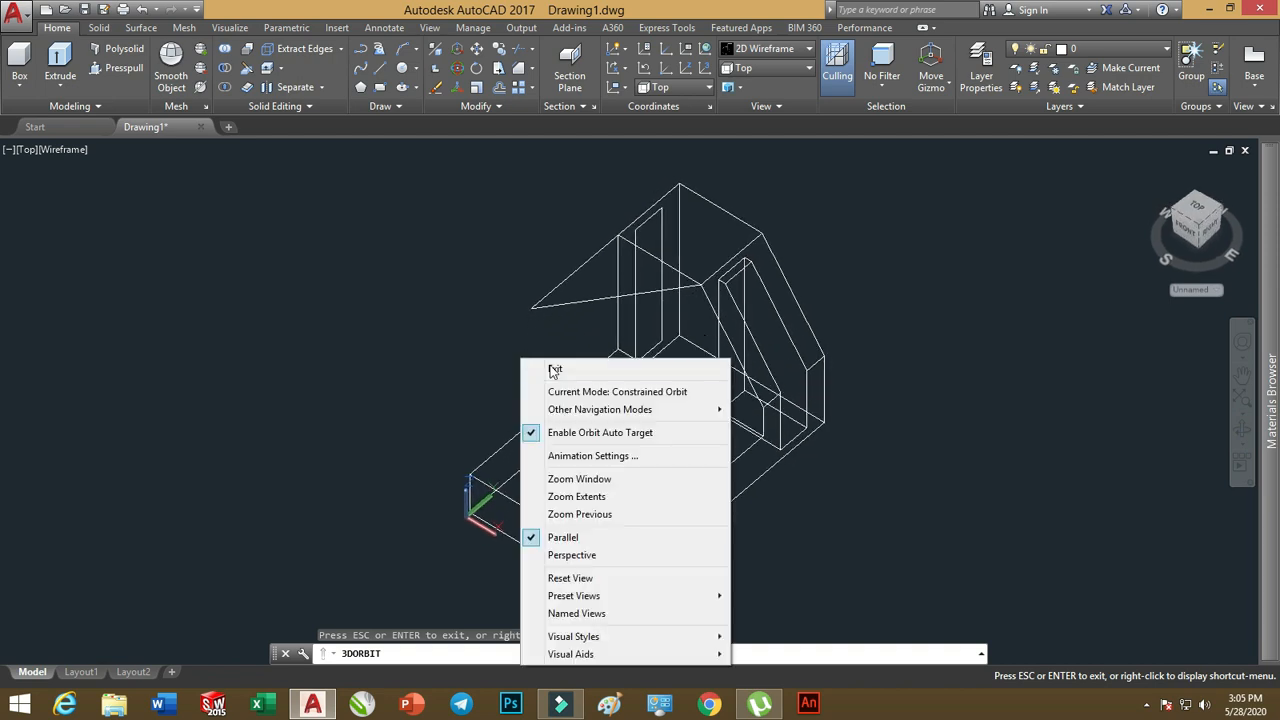
left_click(555, 369)
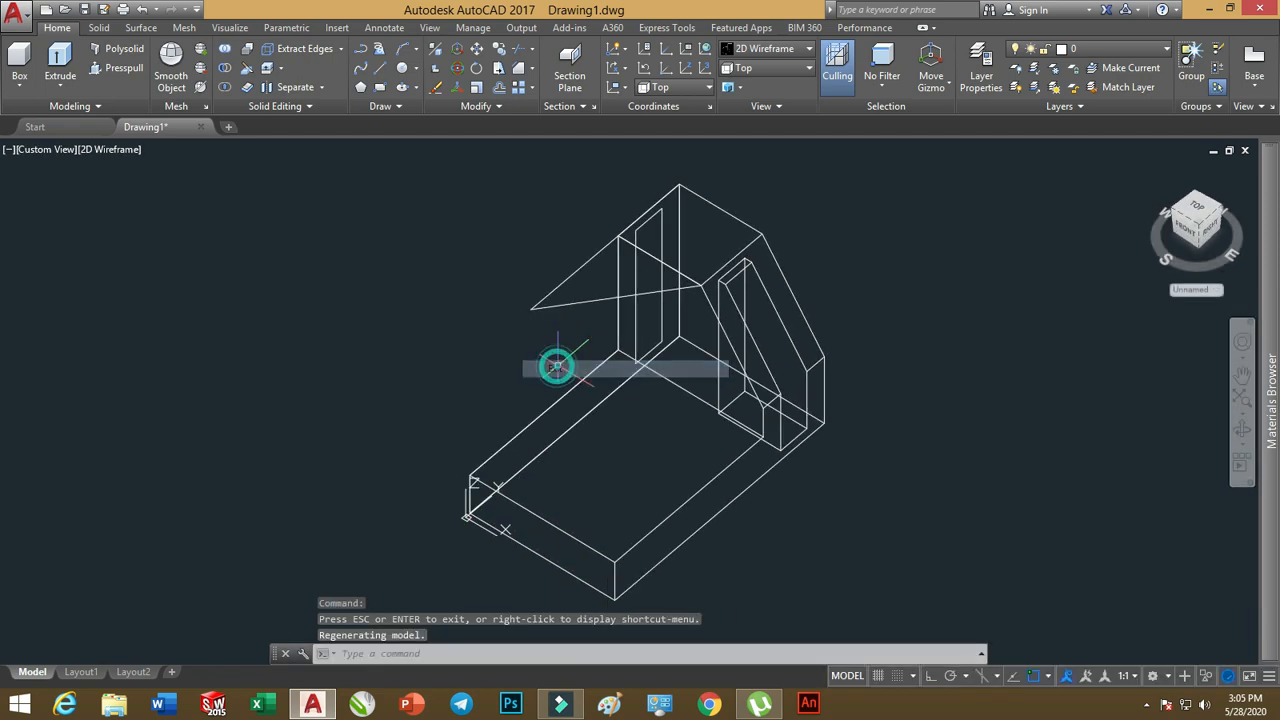
left_click(550, 307)
left_click(476, 48)
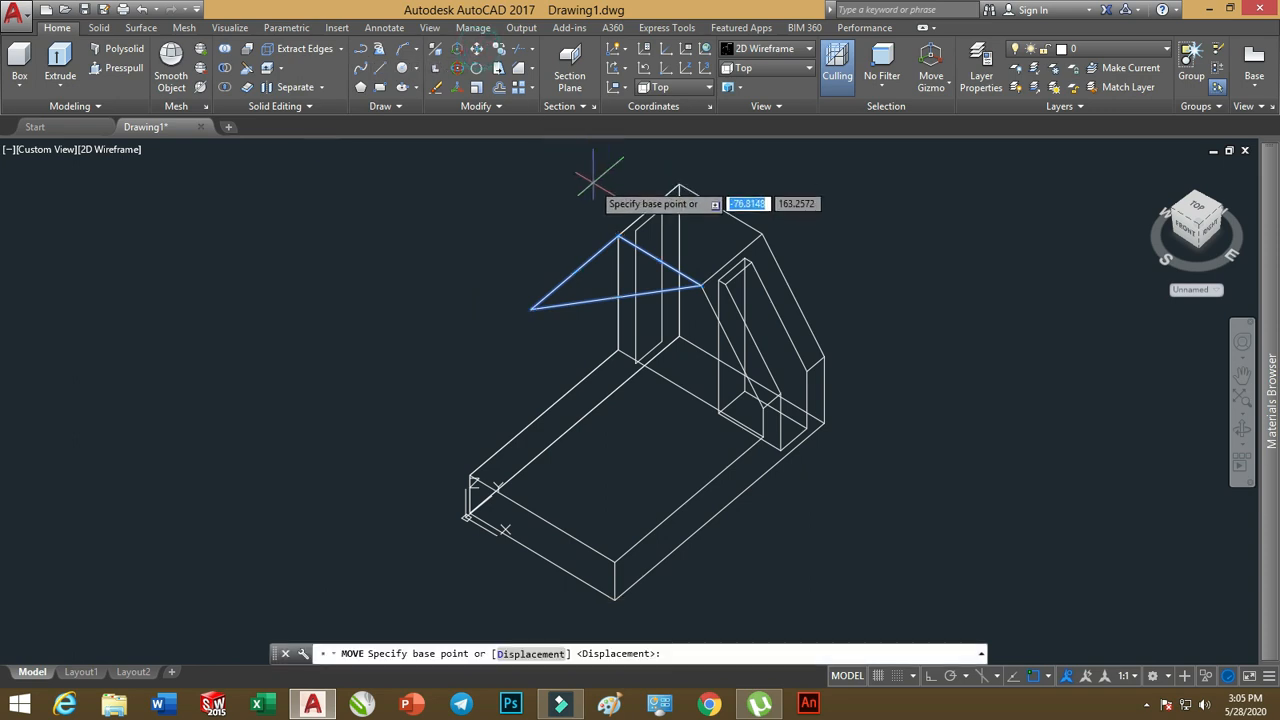
left_click(618, 237)
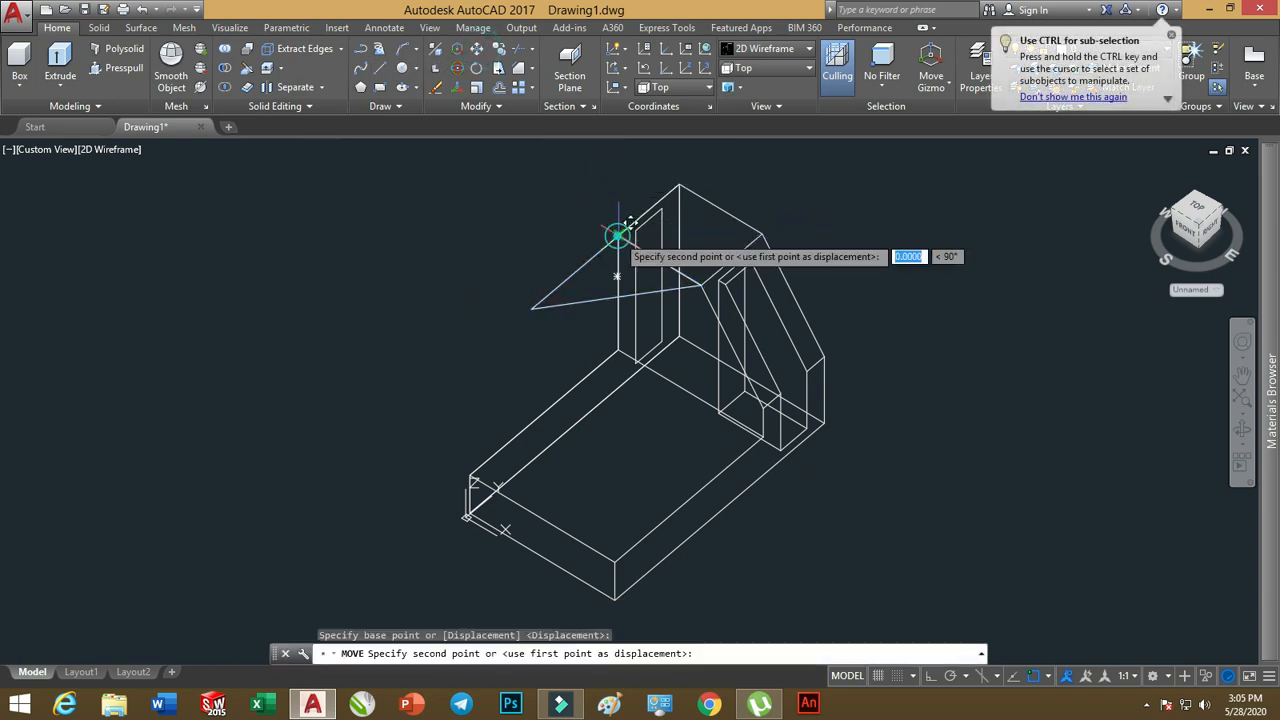
left_click(618, 347)
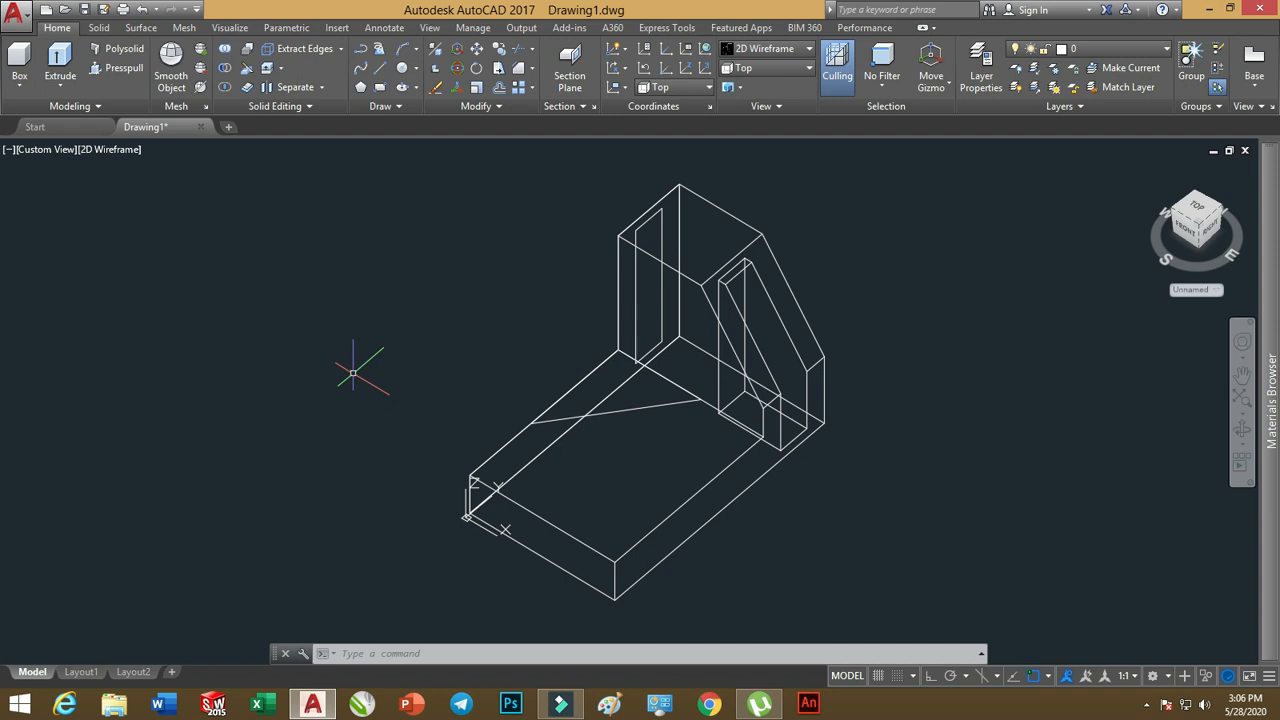
- Extrude the triangle on the base to a height of 35 and display the model in the Conceptual style
left_click(60, 60)
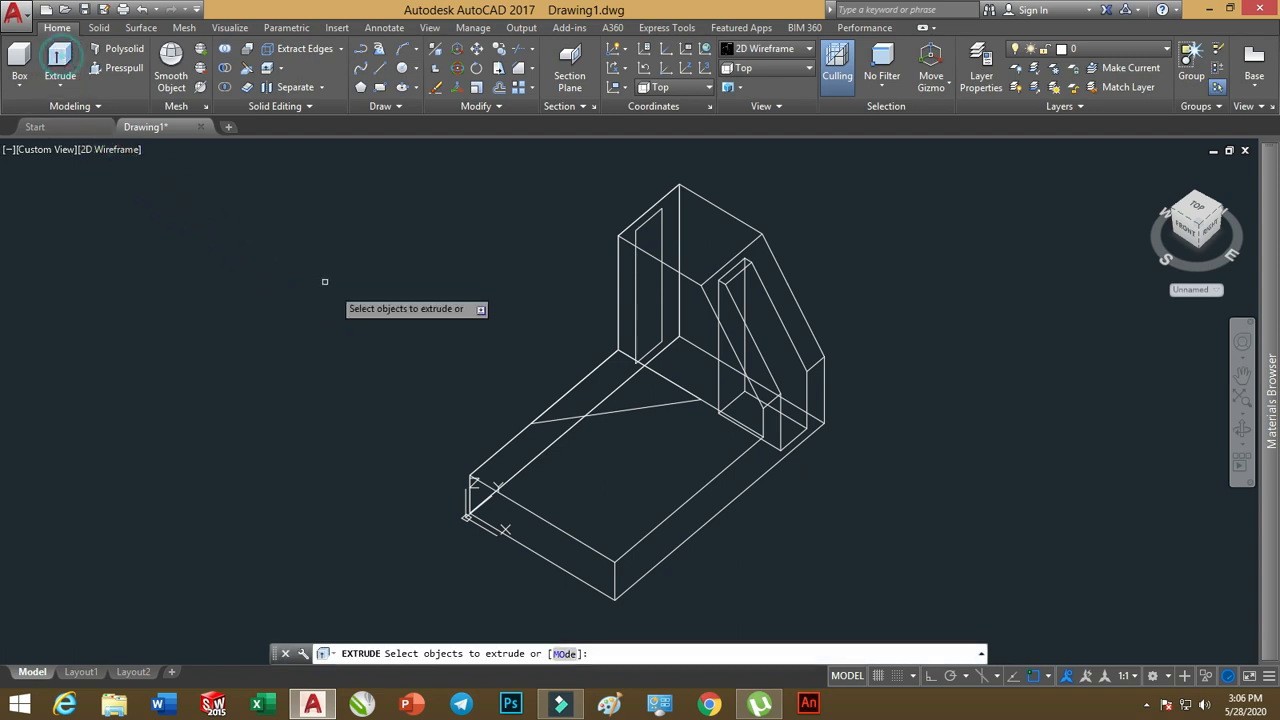
left_click(600, 413)
right_click(595, 328)
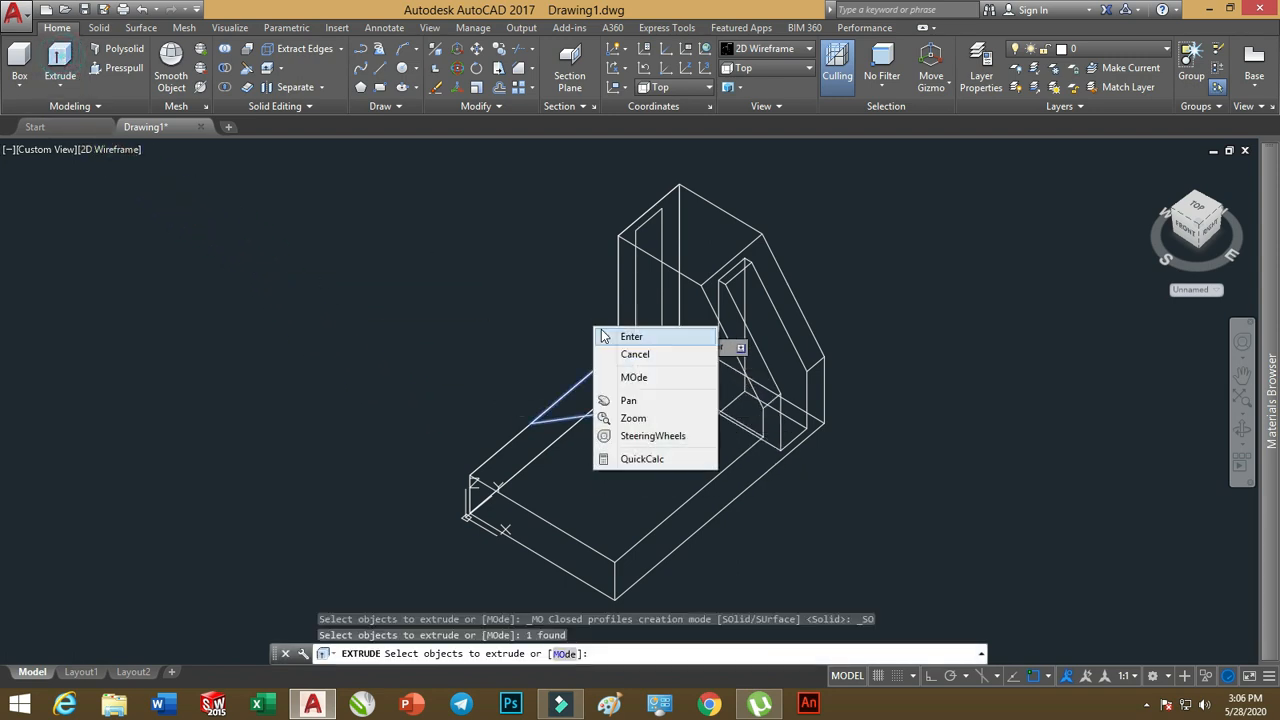
left_click(630, 337)
type("35")
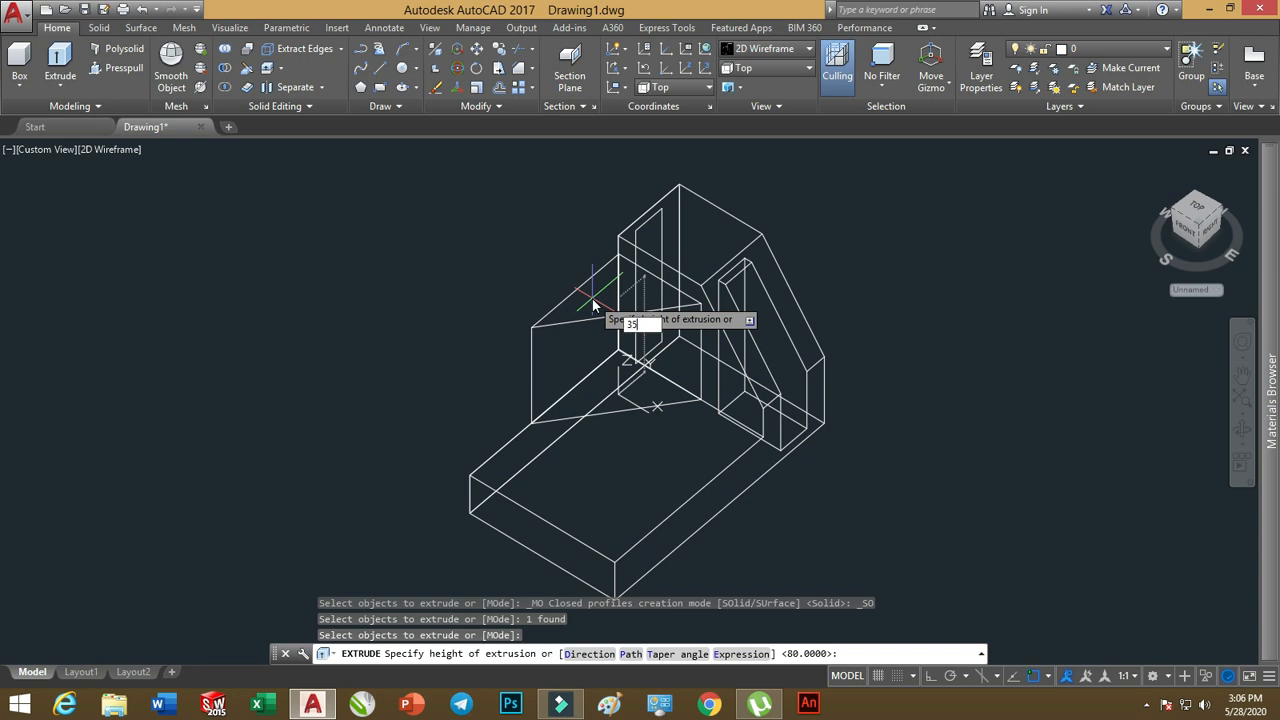
key("Return")
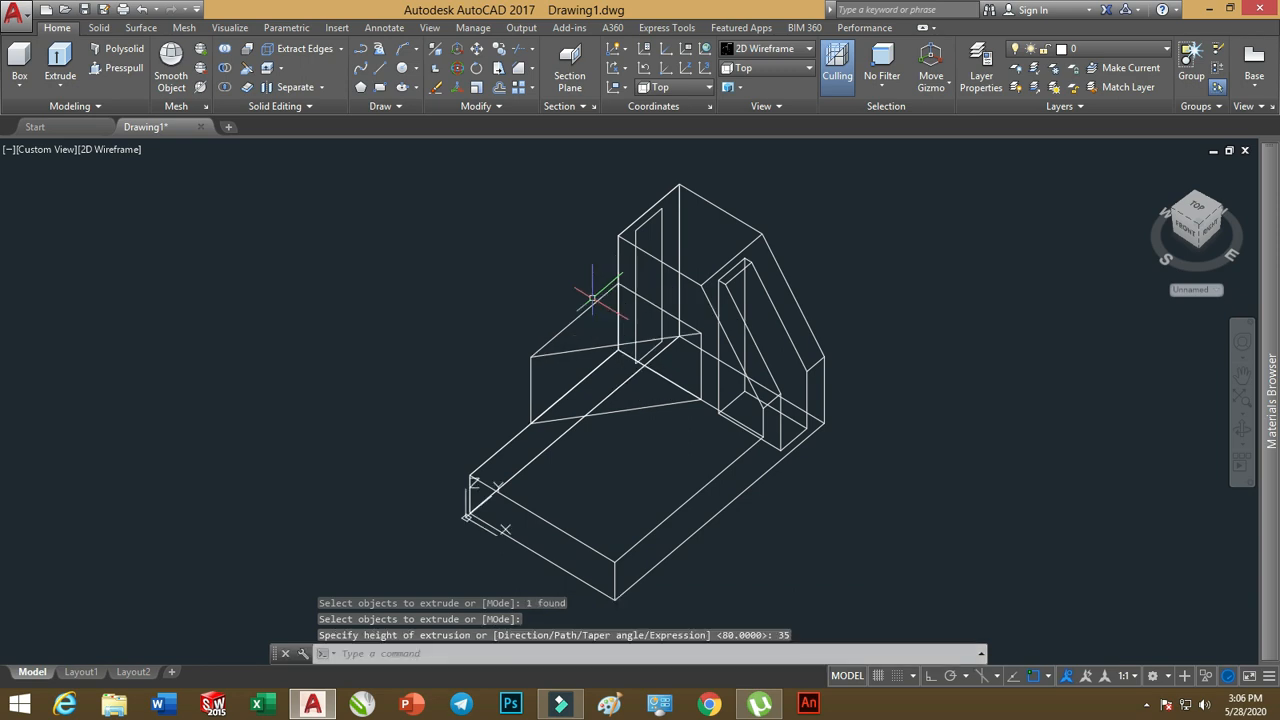
left_click(805, 48)
left_click(814, 80)
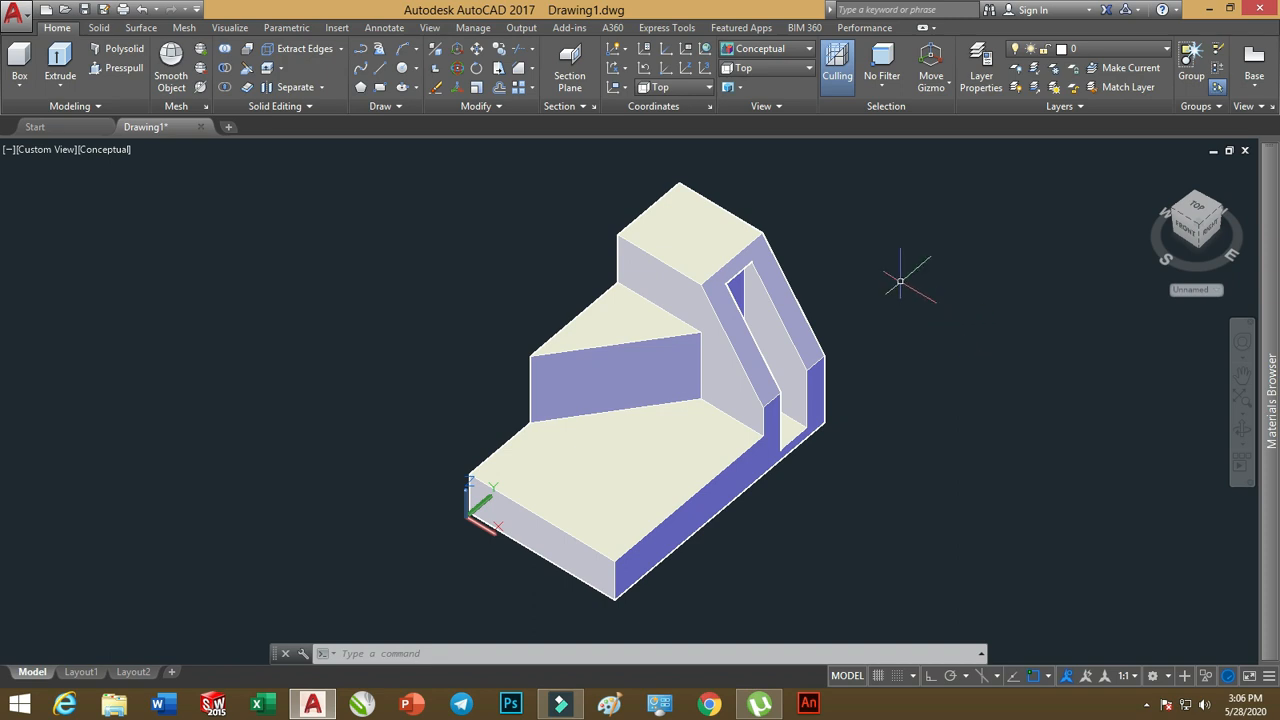
- Switch from the orbited Conceptual display to the Top view in 2D Wireframe
left_click(772, 74)
left_click(765, 81)
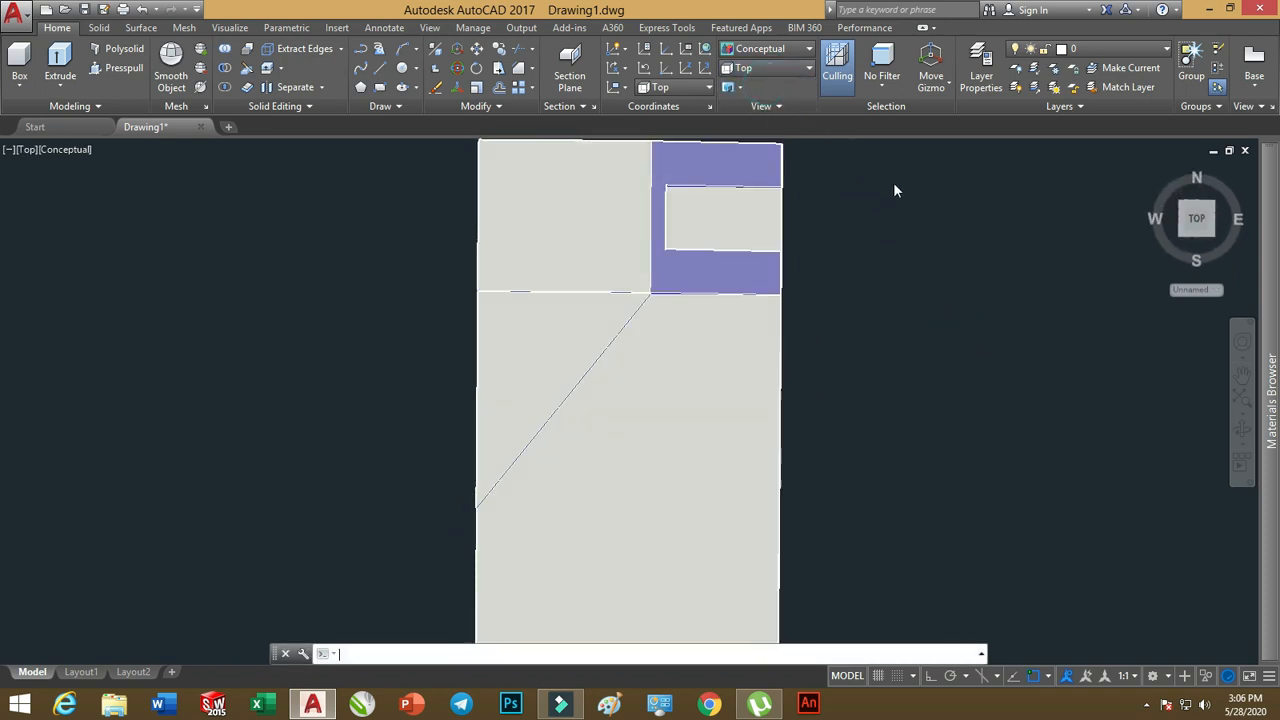
left_click(768, 48)
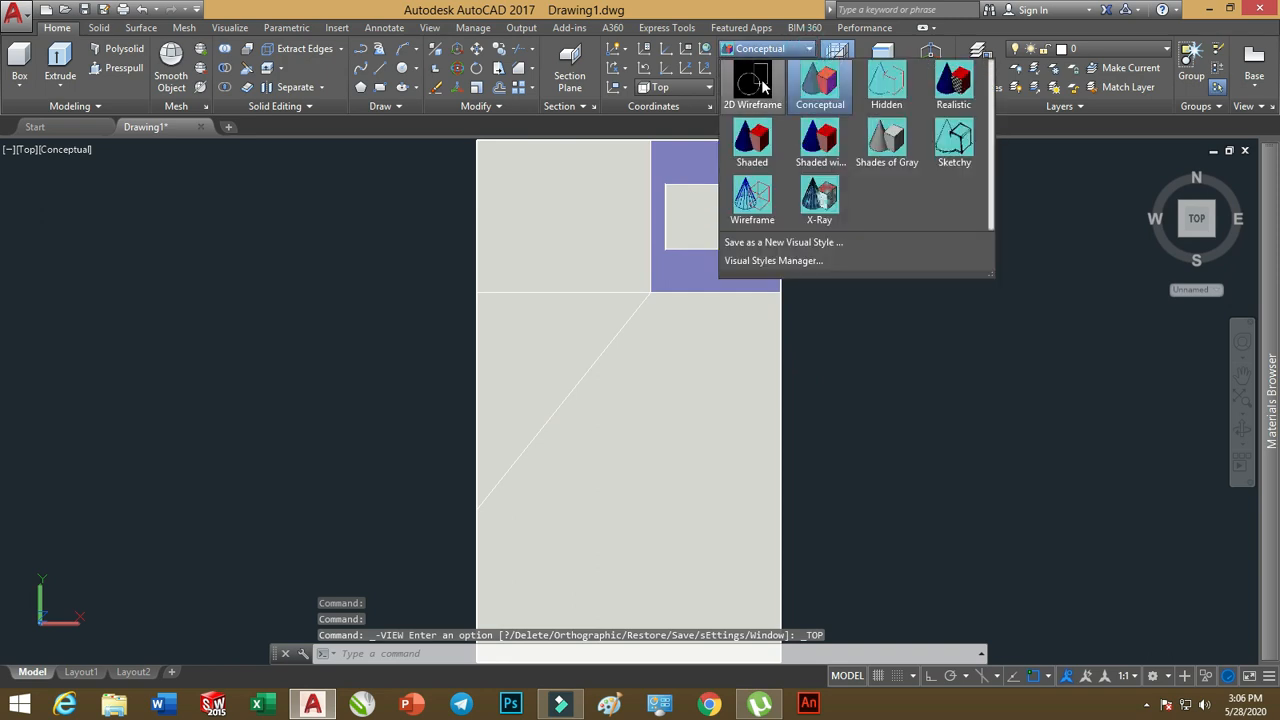
left_click(763, 84)
scroll(794, 246, "down", 4)
mouse_move(740, 300)
middle_mouse_down()
mouse_move(729, 314)
mouse_move(463, 352)
middle_mouse_up()
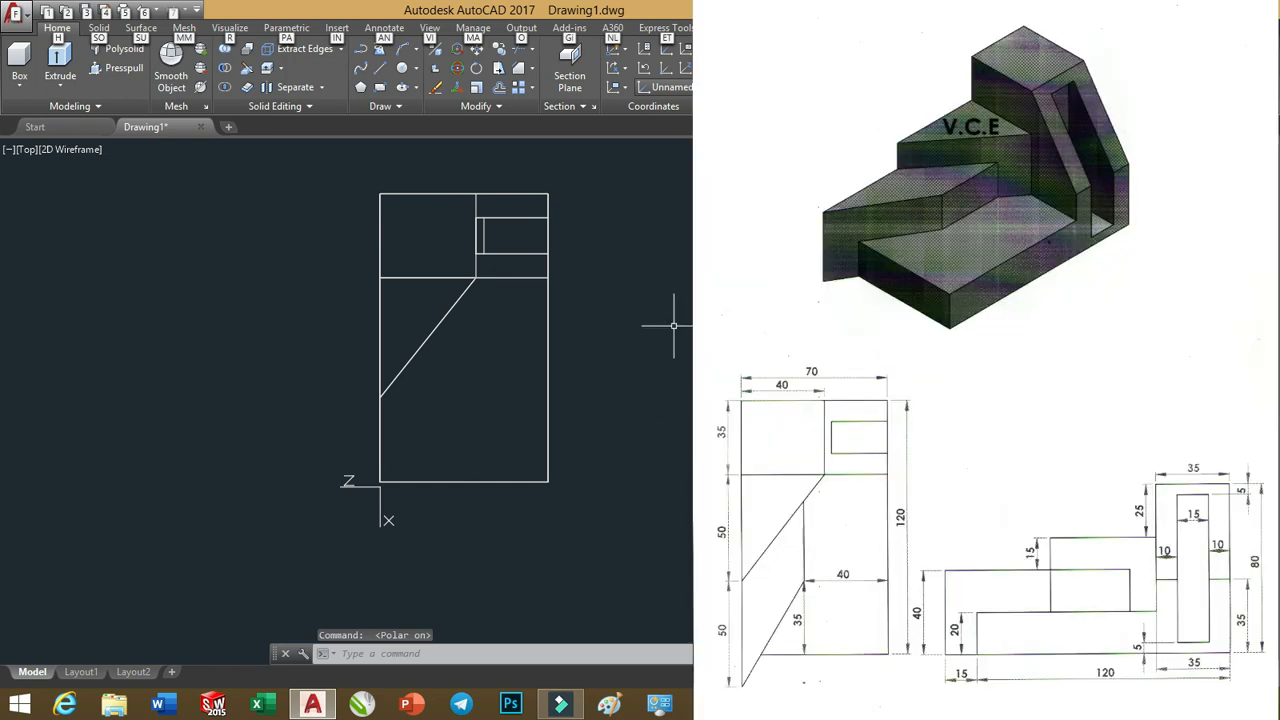
middle_click_drag(645, 332, 618, 352)
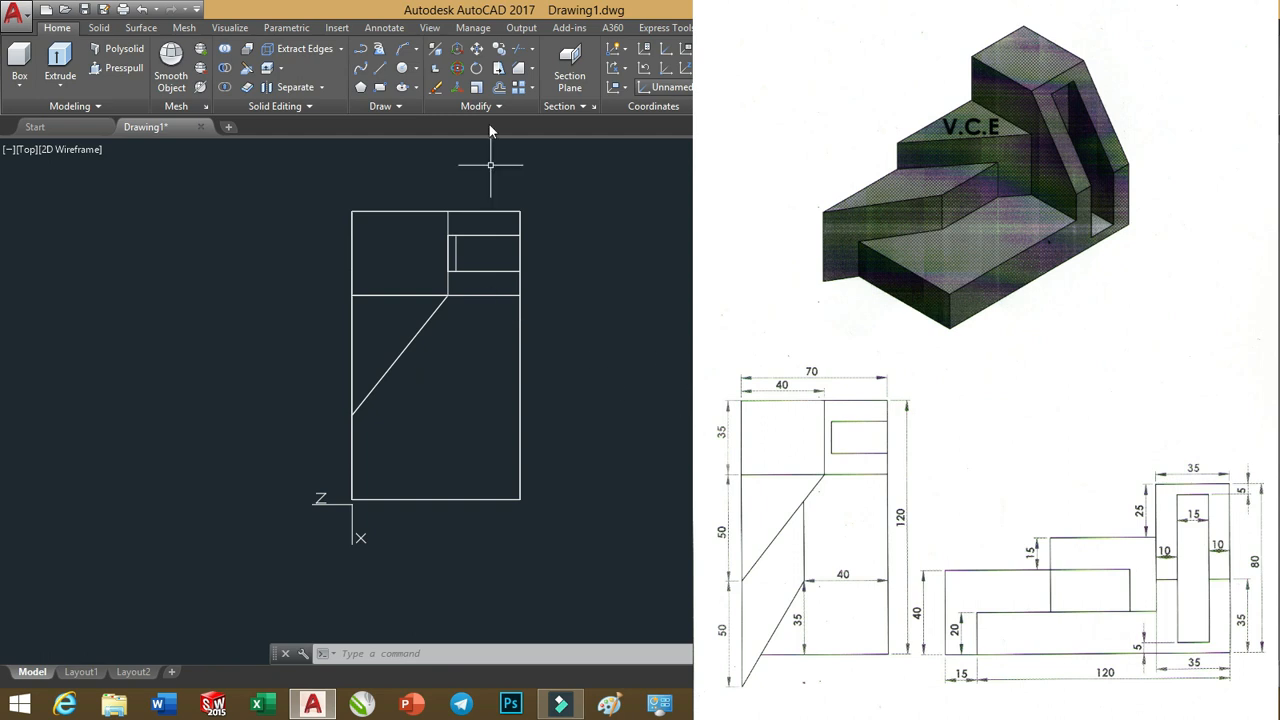
left_click(378, 89)
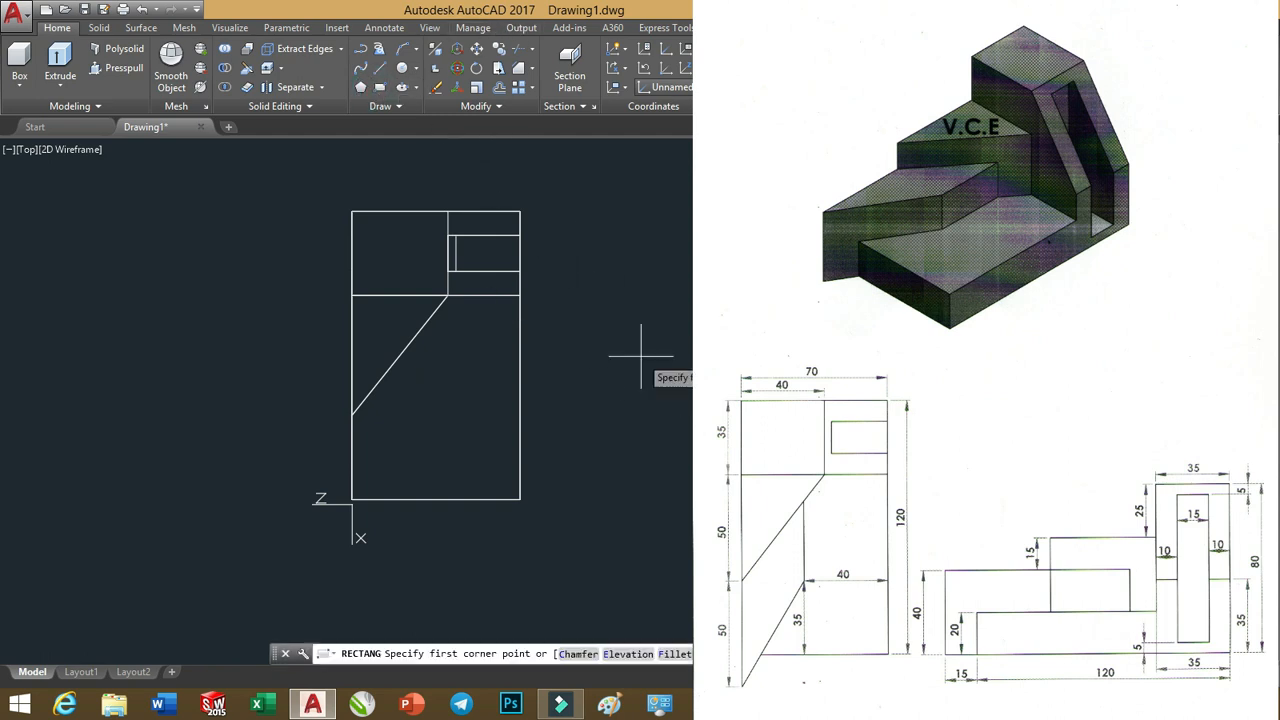
left_click(614, 494)
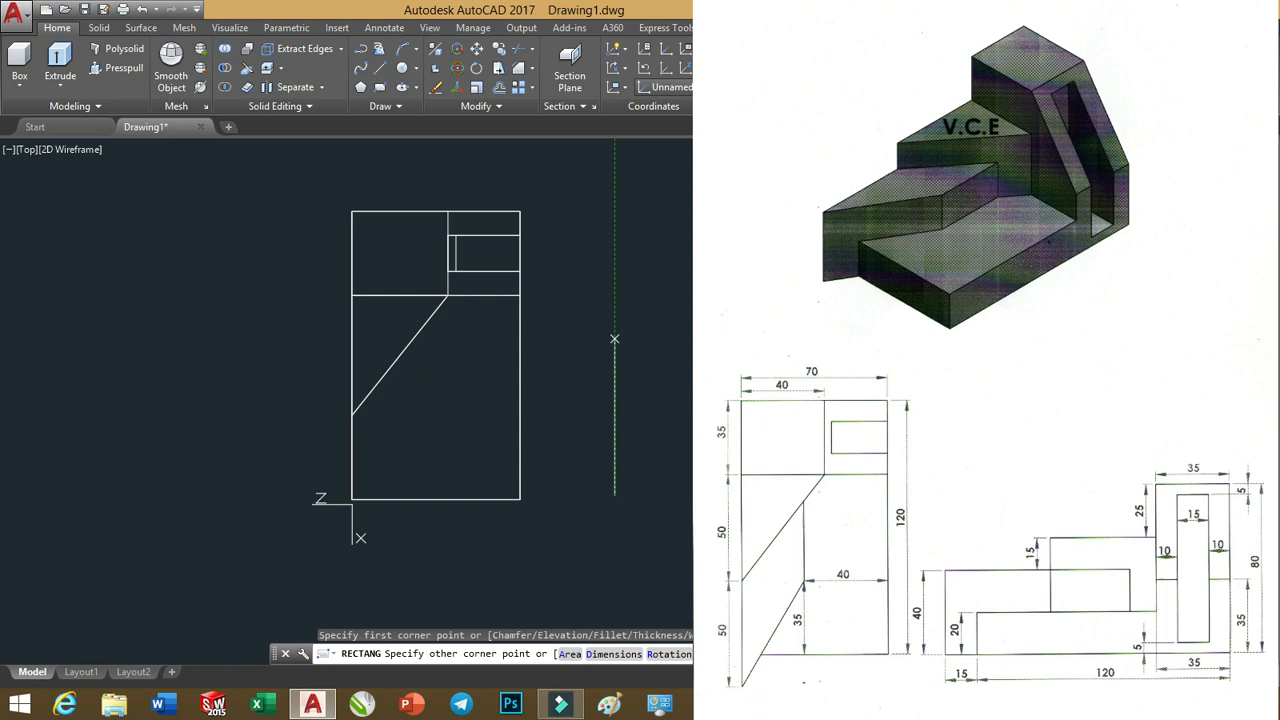
key("Escape")
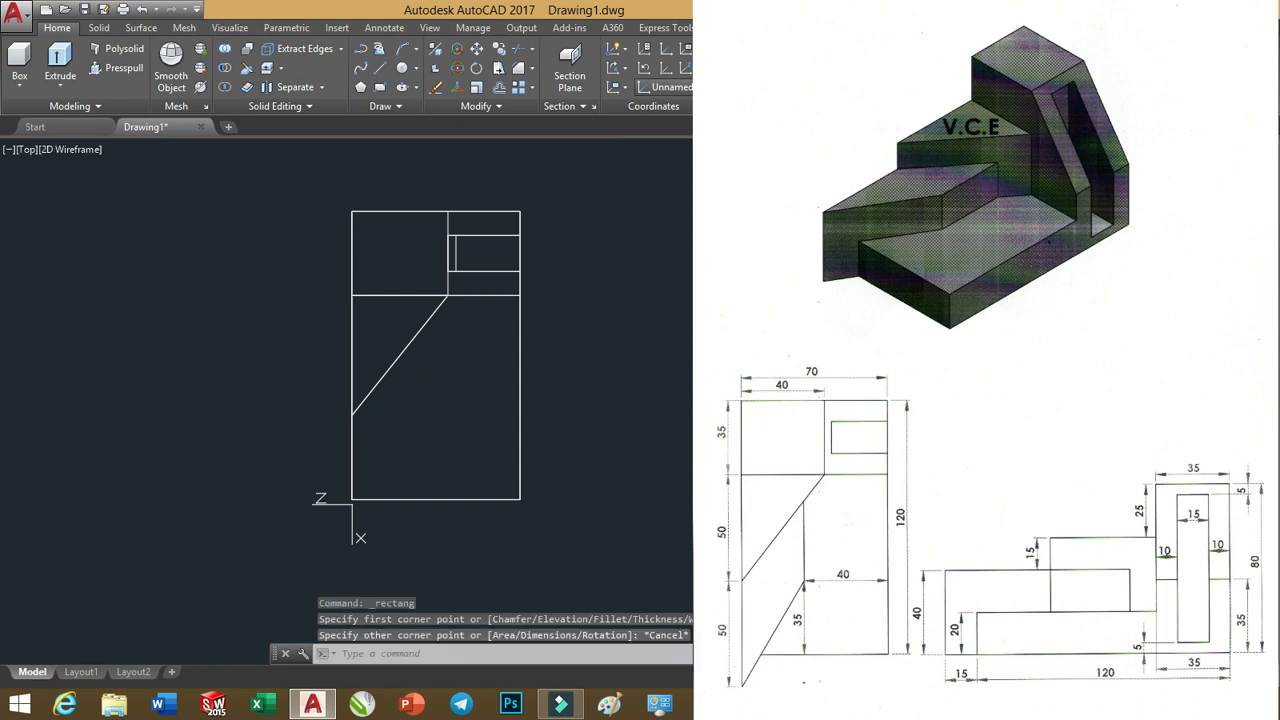
- Draw a 70 by 85 rectangle beside the part in the Top view
scroll(563, 277, "up", 2)
scroll(620, 329, "down", 4)
scroll(467, 365, "up", 2)
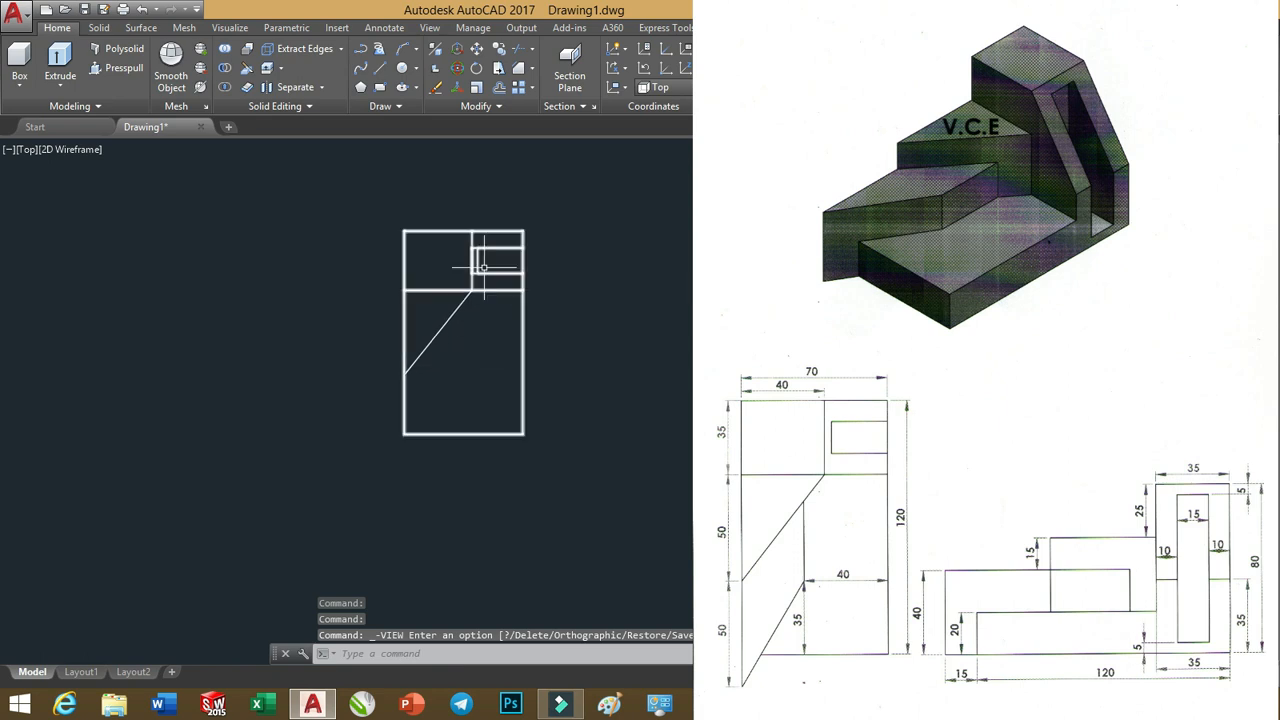
left_click(379, 94)
left_click(591, 432)
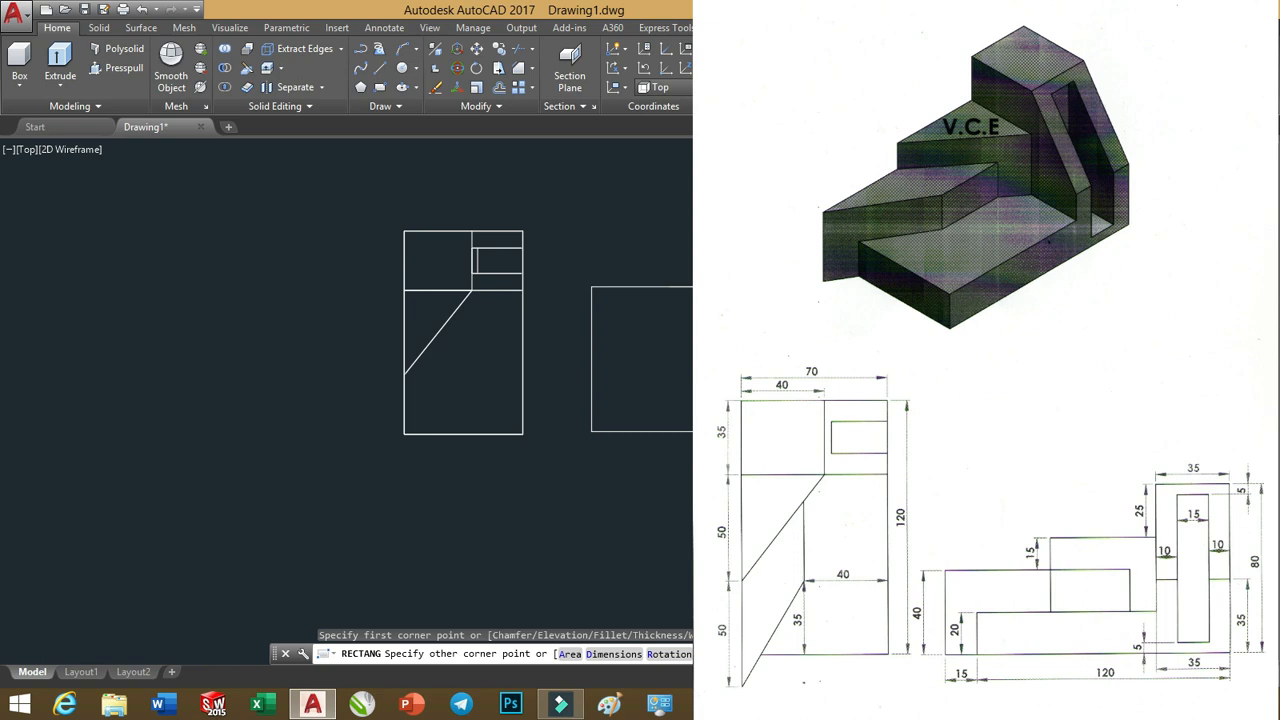
key("Return")
scroll(672, 309, "up", 2)
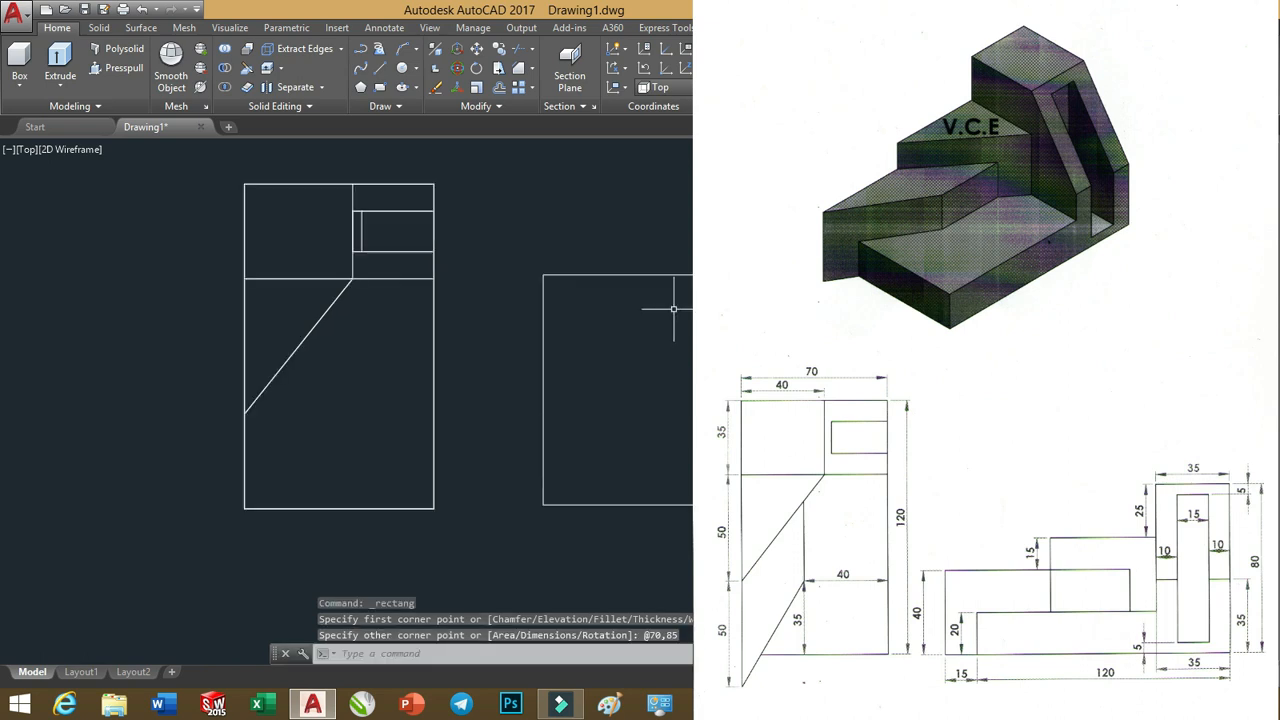
- Explode the 70 by 85 rectangle and offset its right edge 40 inward
left_click(623, 274)
left_click(500, 108)
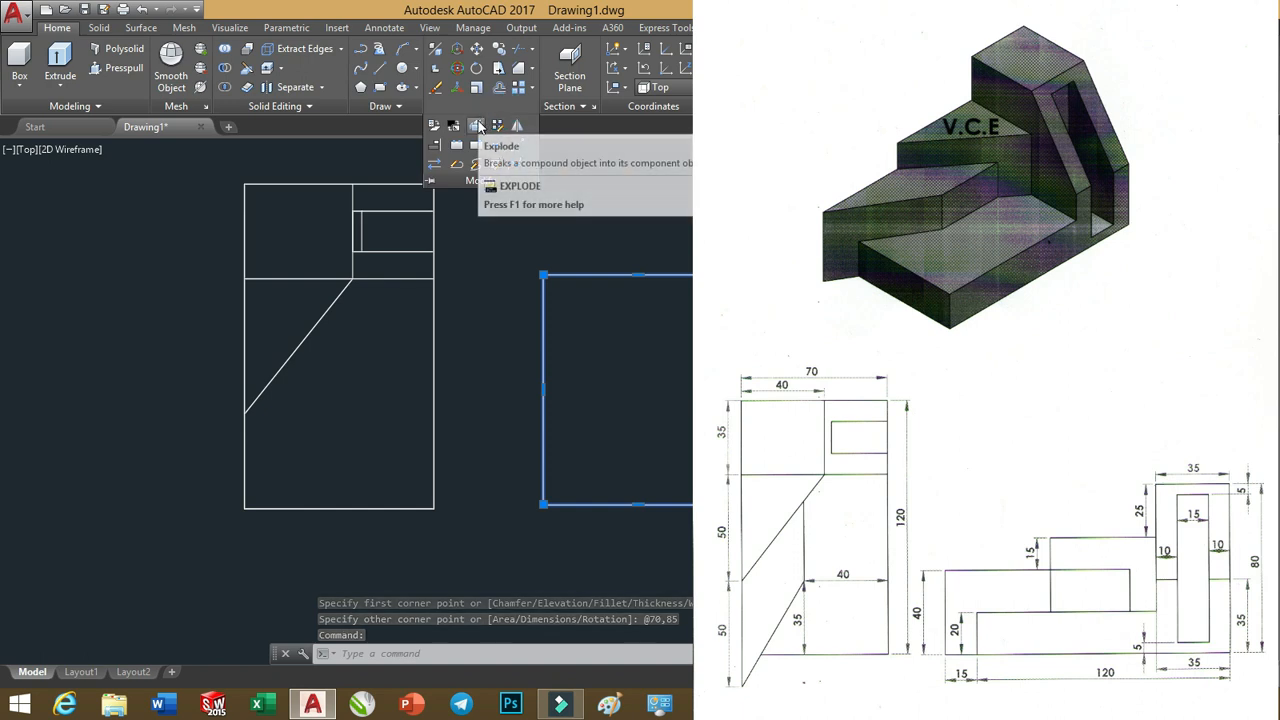
left_click(495, 148)
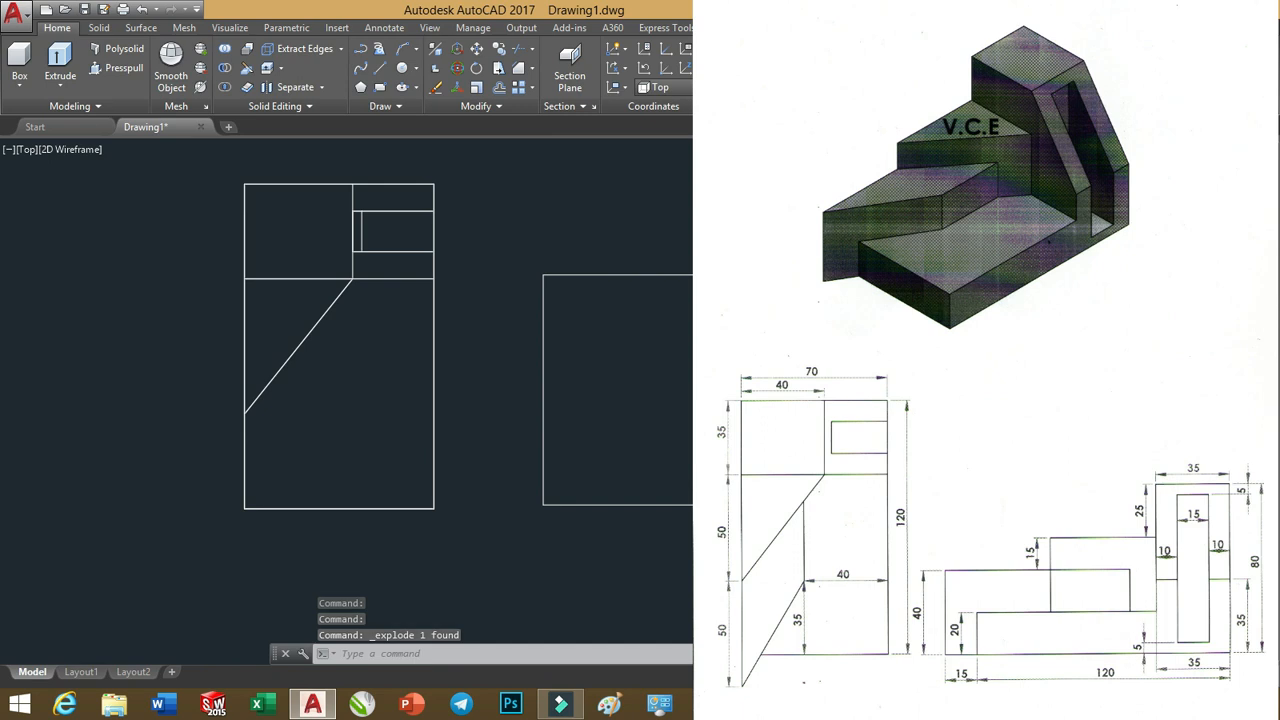
left_click(500, 87)
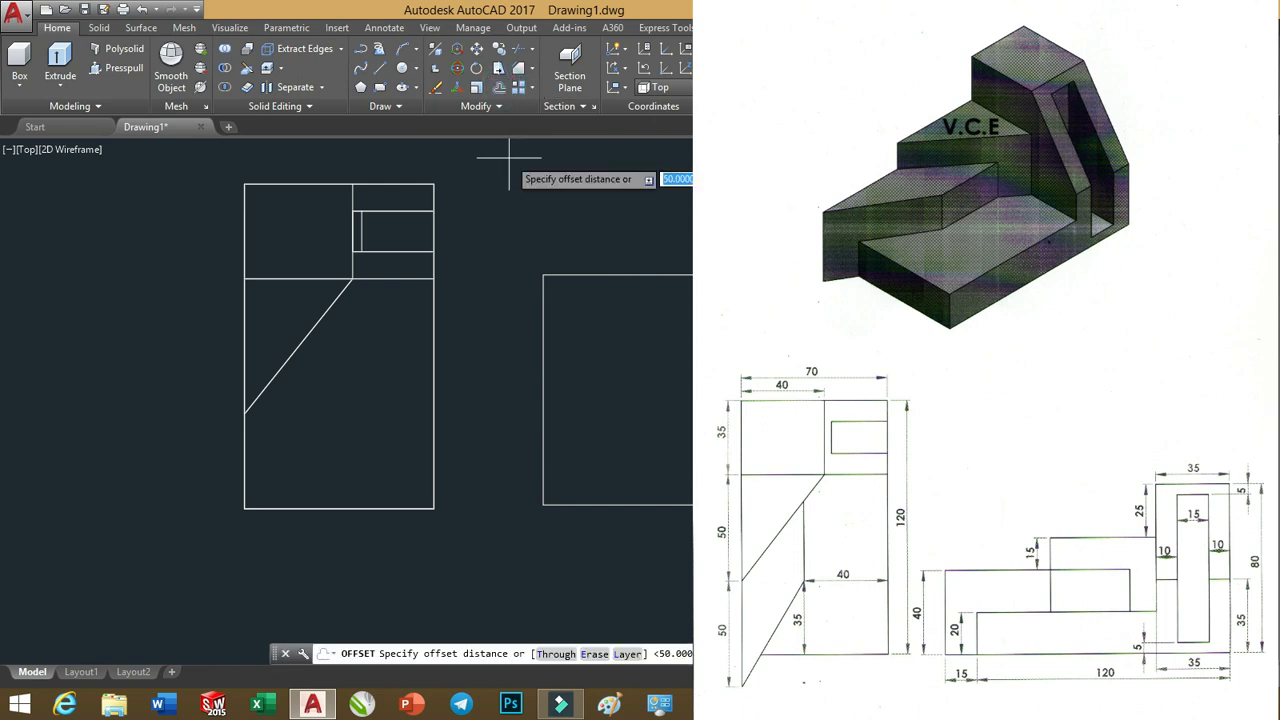
key("Return")
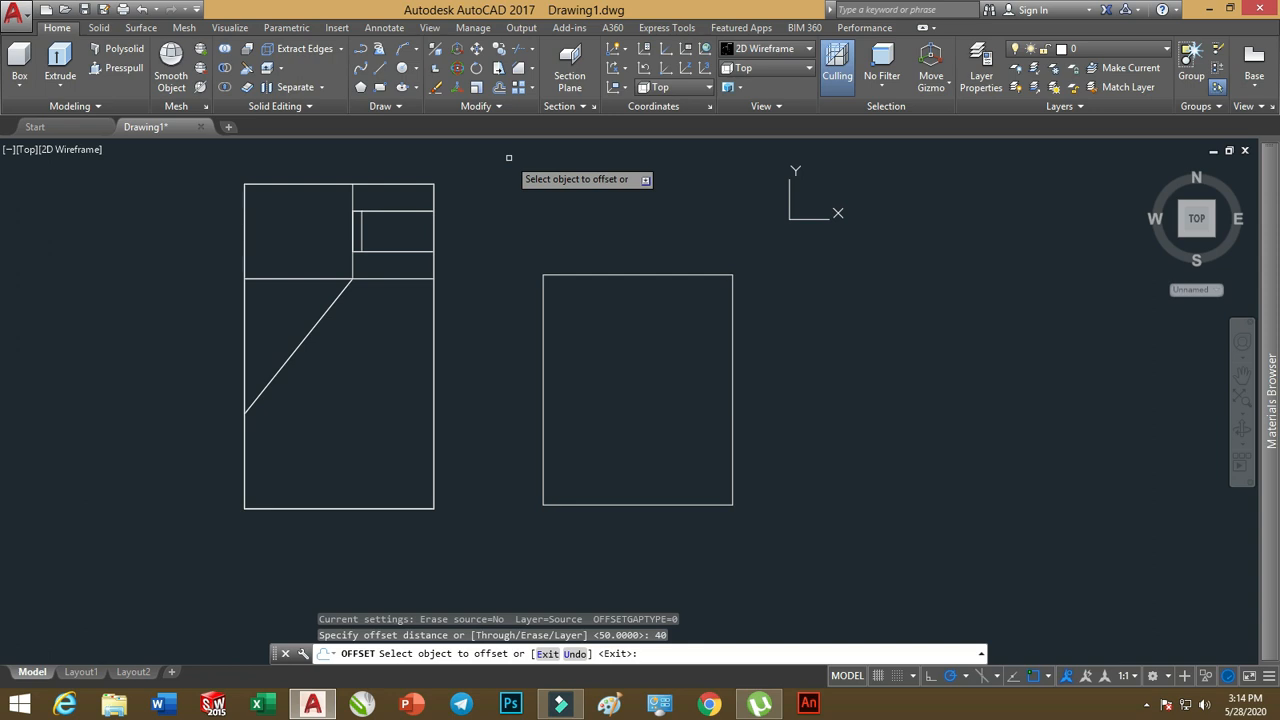
left_click(731, 367)
left_click(669, 449)
- Offset the exploded rectangle's bottom edge 35 upward
left_click(497, 88)
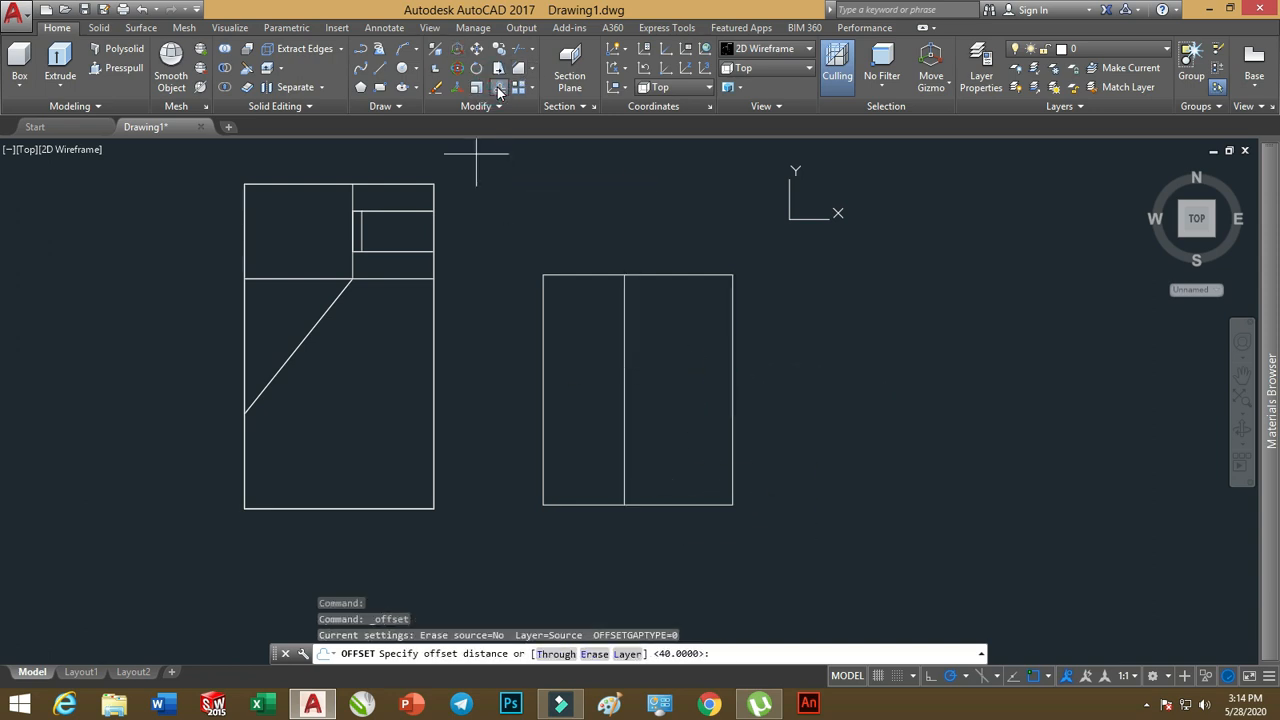
type("35")
key("Return")
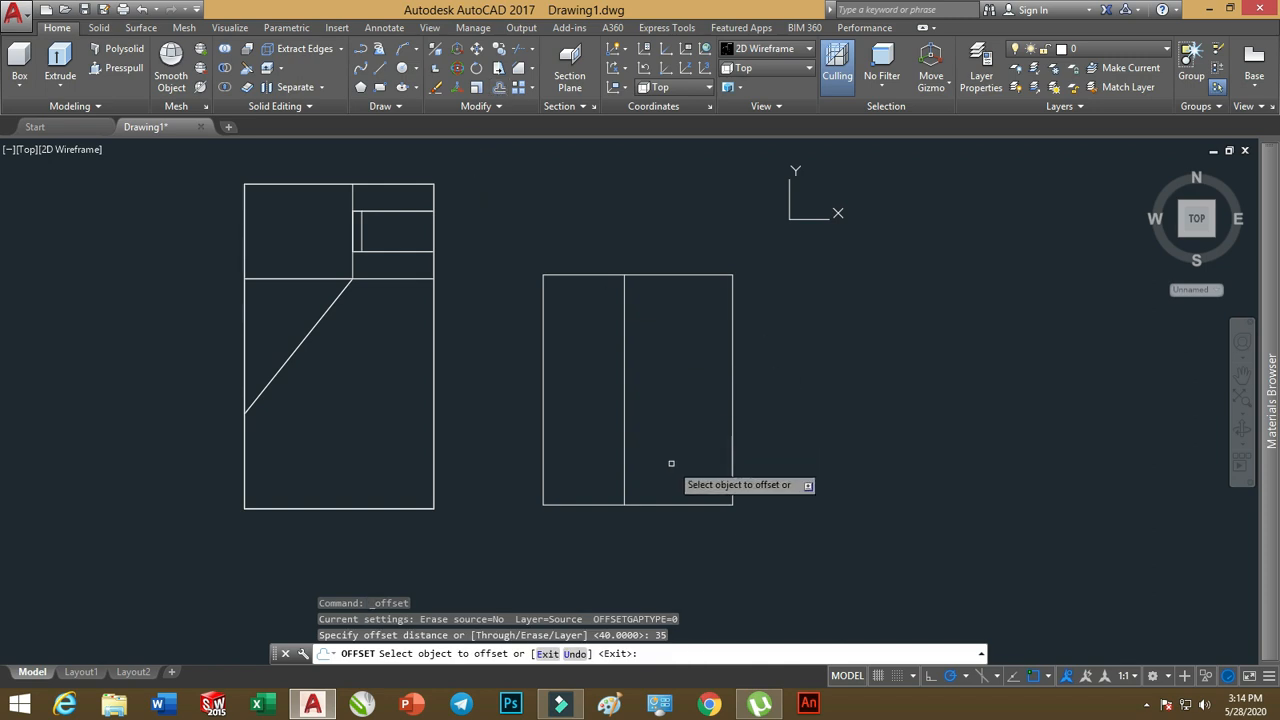
left_click(666, 504)
left_click(669, 446)
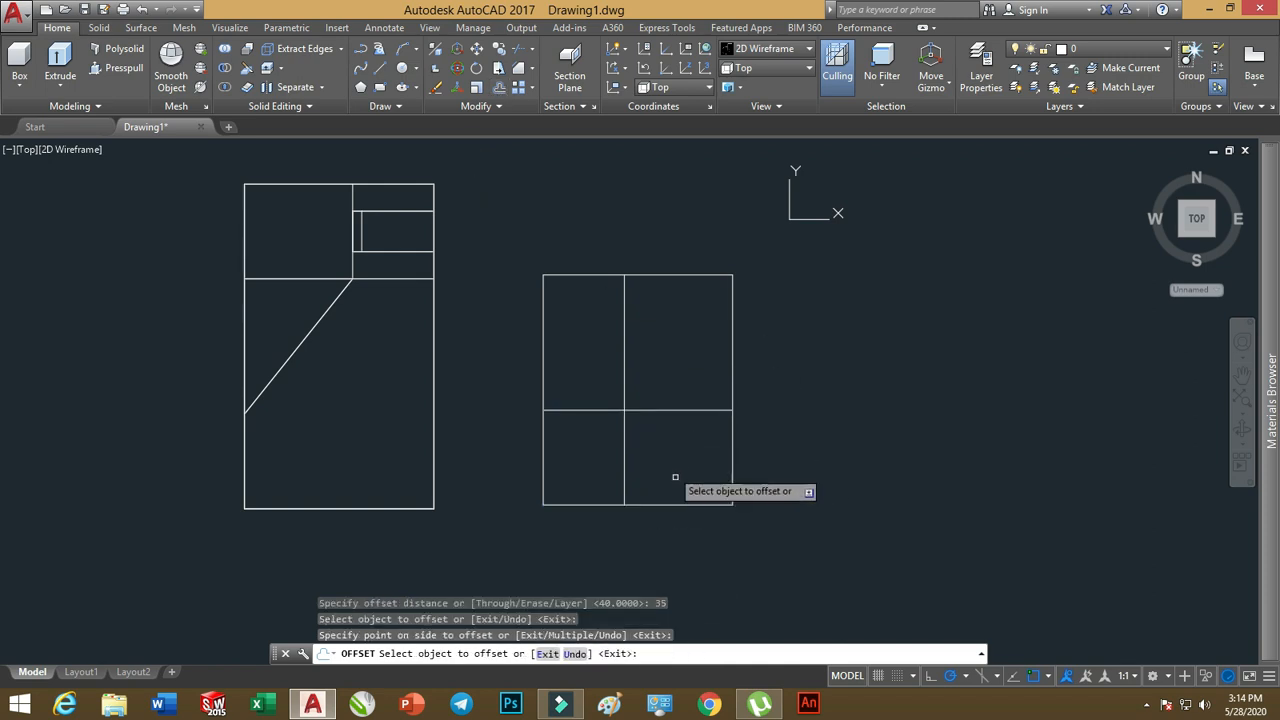
- Offset the inner horizontal line 50 downward, below the rectangle's bottom edge
left_click(502, 88)
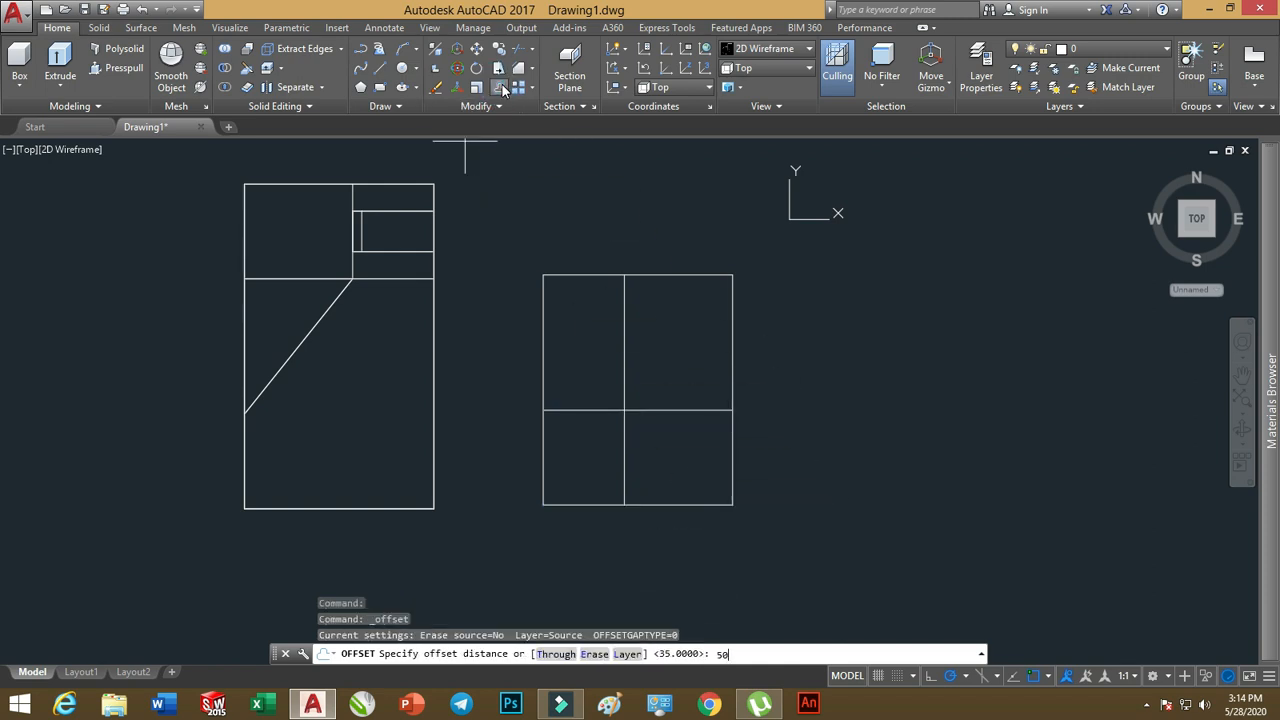
key("Return")
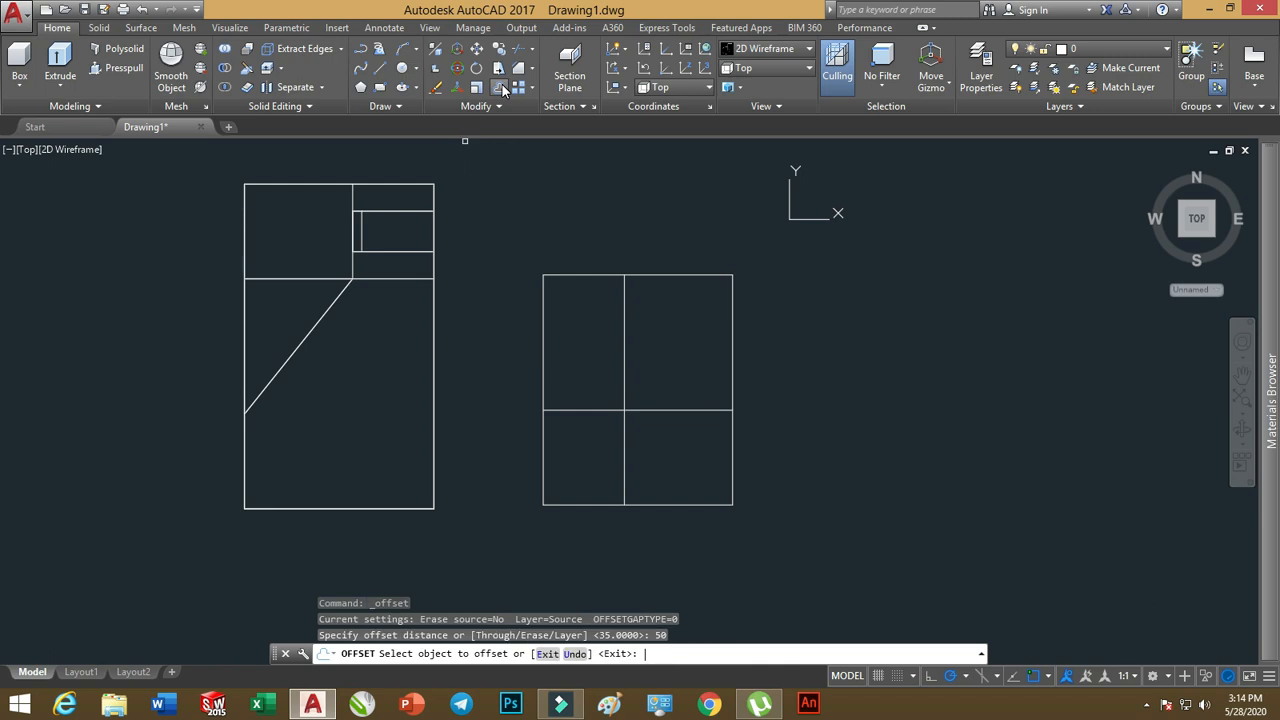
left_click(666, 409)
left_click(651, 492)
middle_click_drag(543, 380, 522, 337)
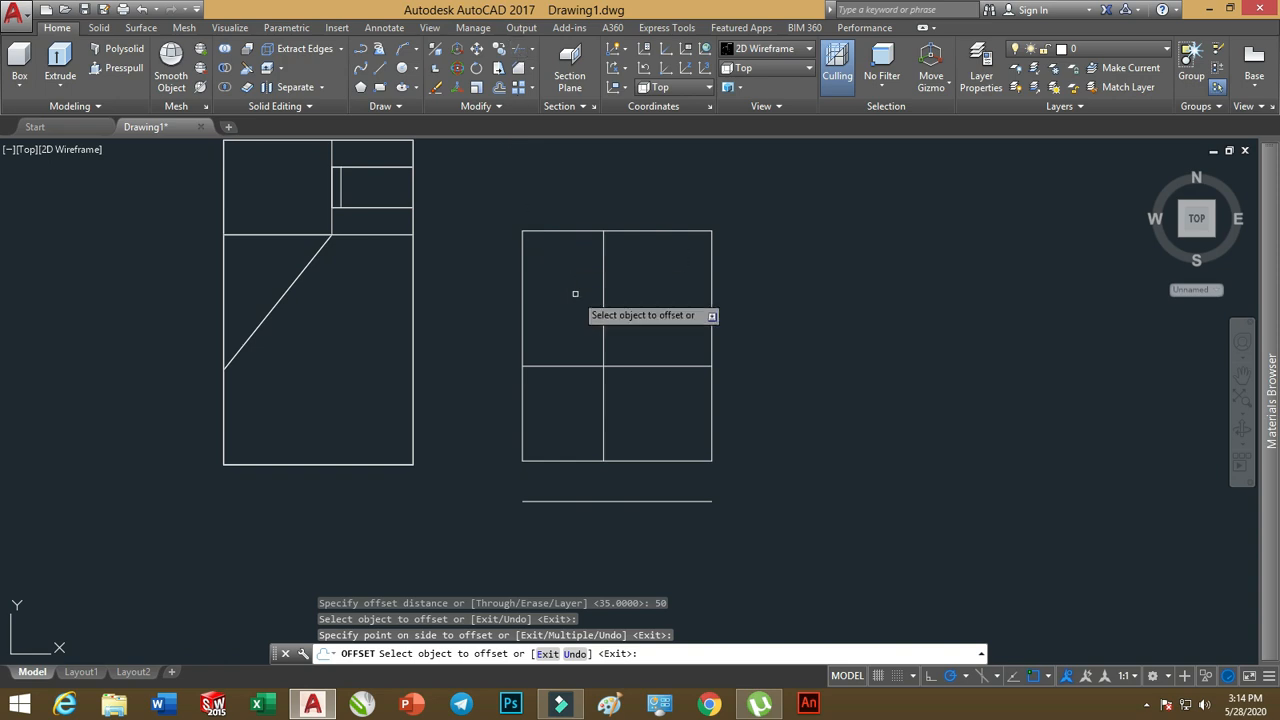
- Extend the rectangle's left edge to the lowest line and draw a diagonal from that corner to the inner lines' intersection
left_click(533, 50)
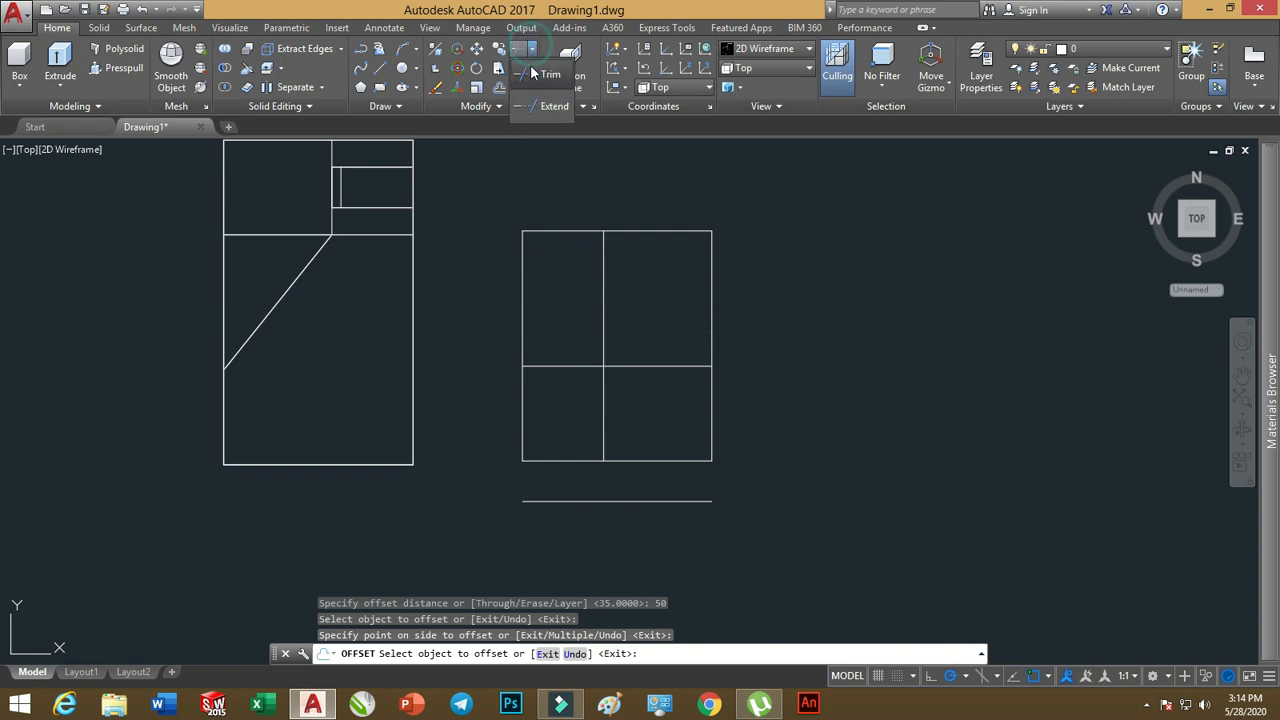
left_click(528, 100)
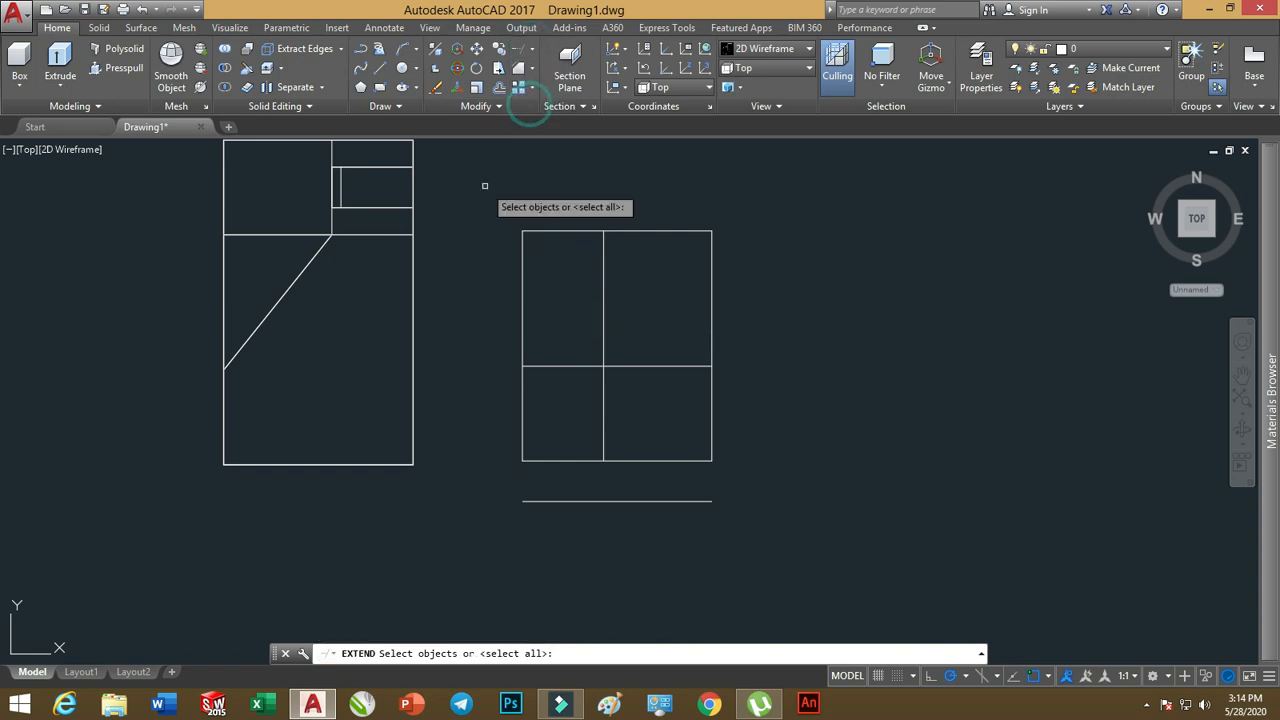
left_click(523, 418)
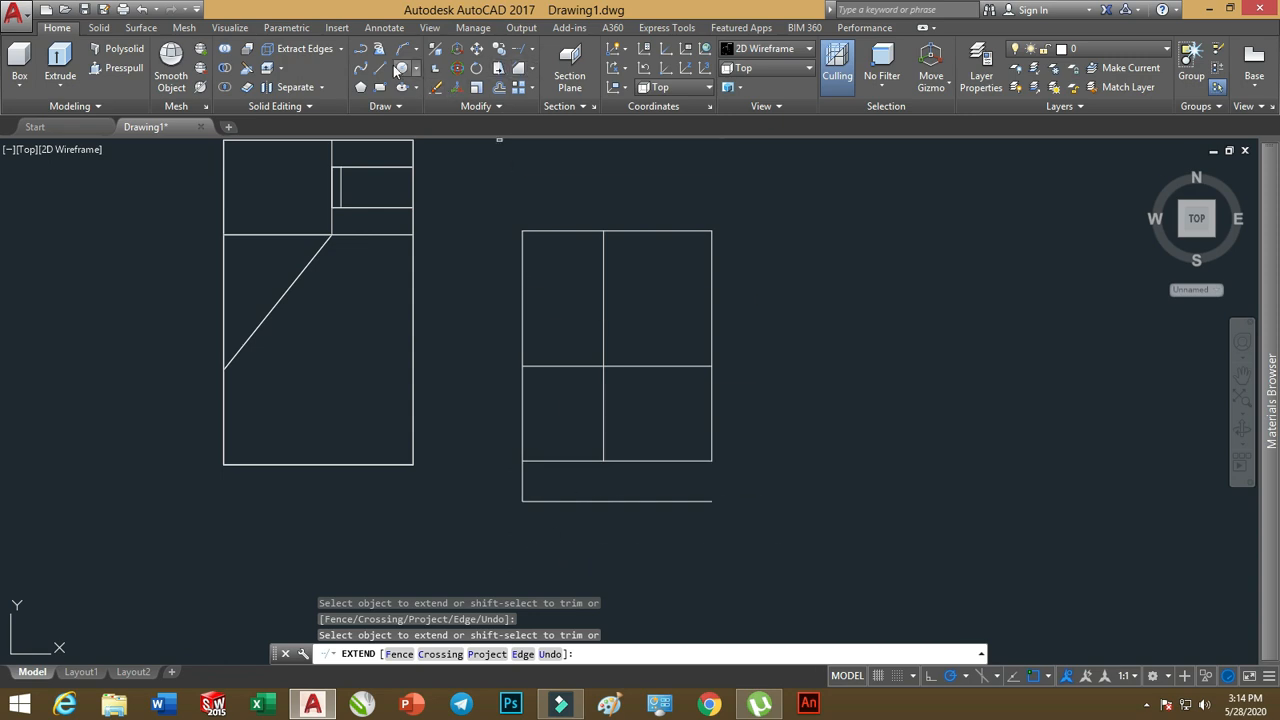
left_click(380, 67)
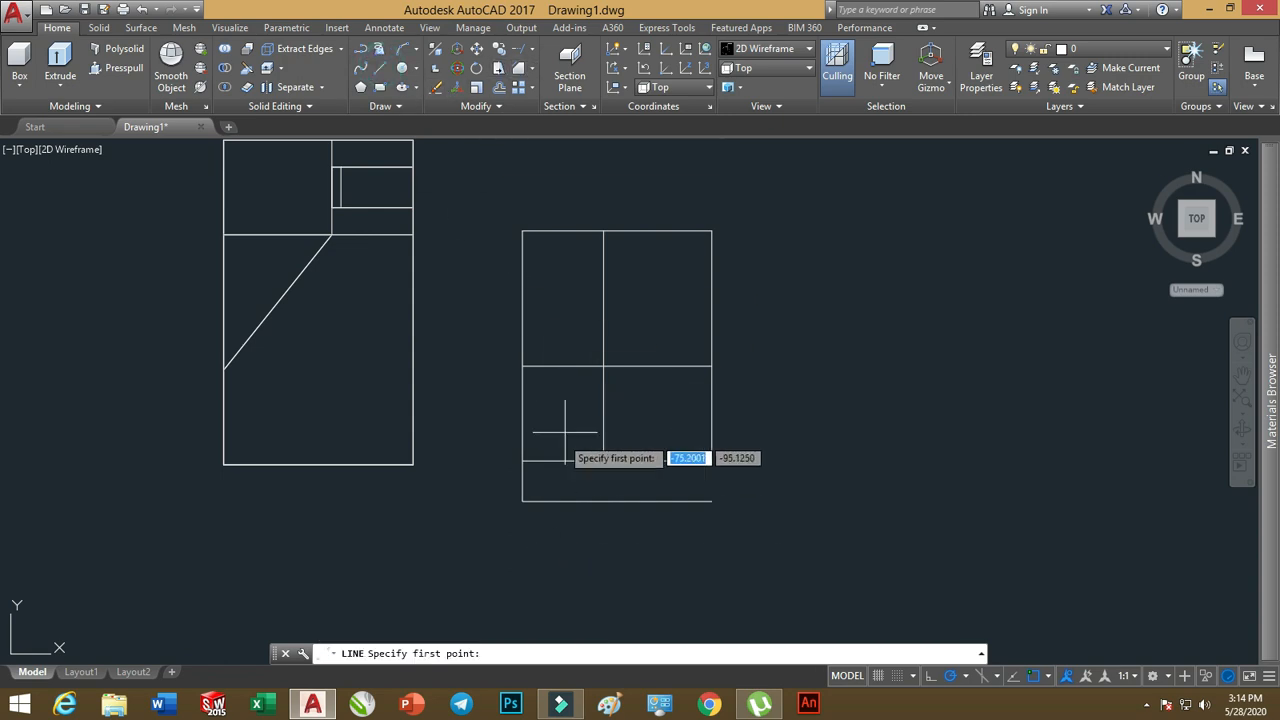
left_click(522, 500)
right_click(678, 300)
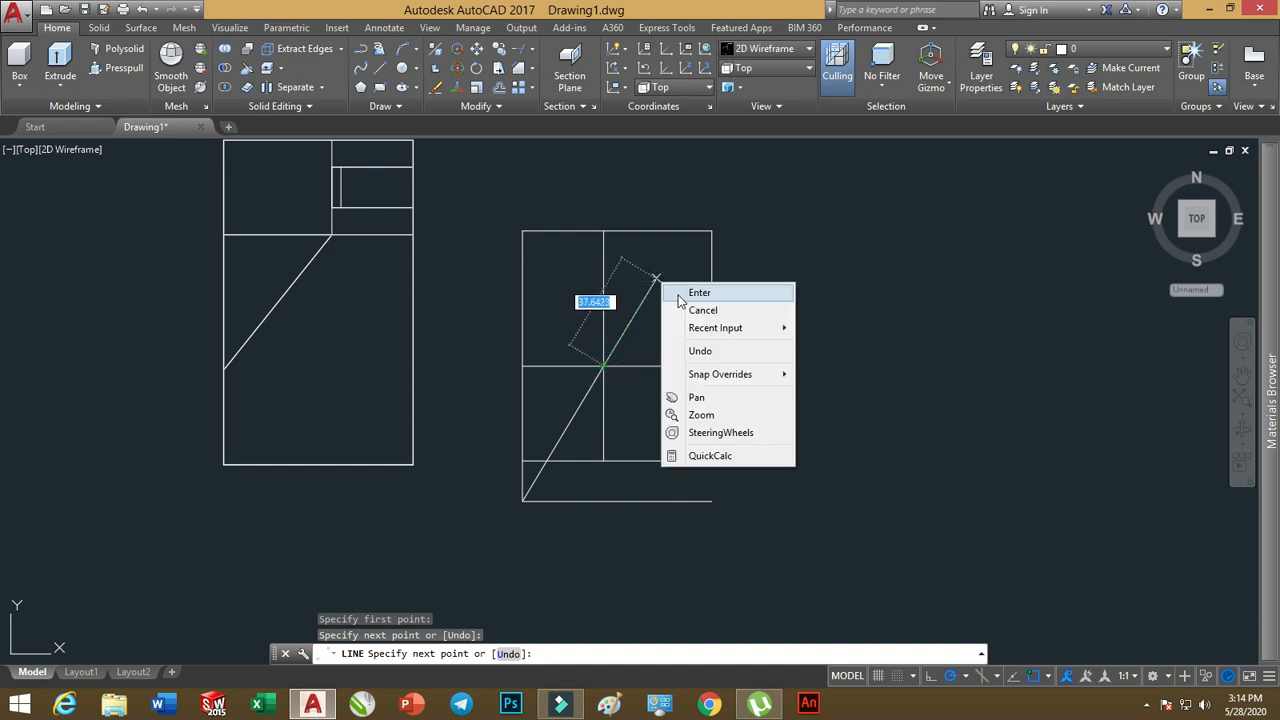
left_click(700, 293)
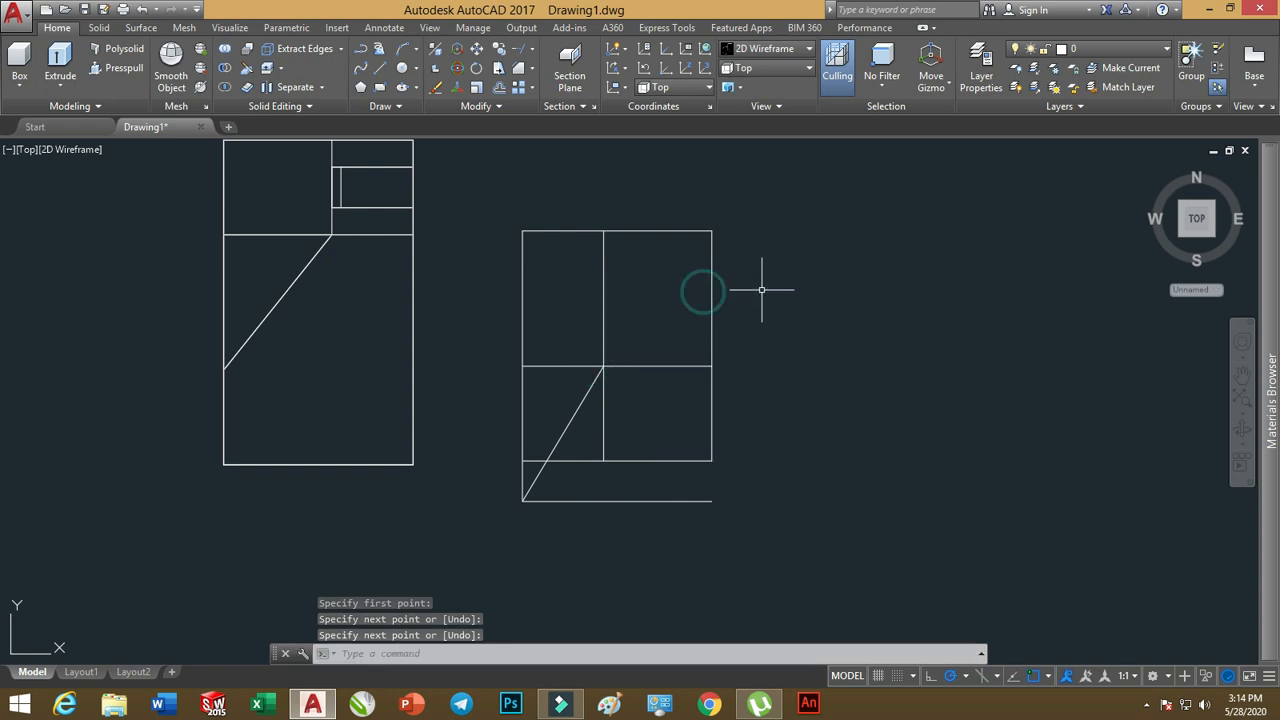
left_click(519, 48)
key("Return")
left_click(634, 231)
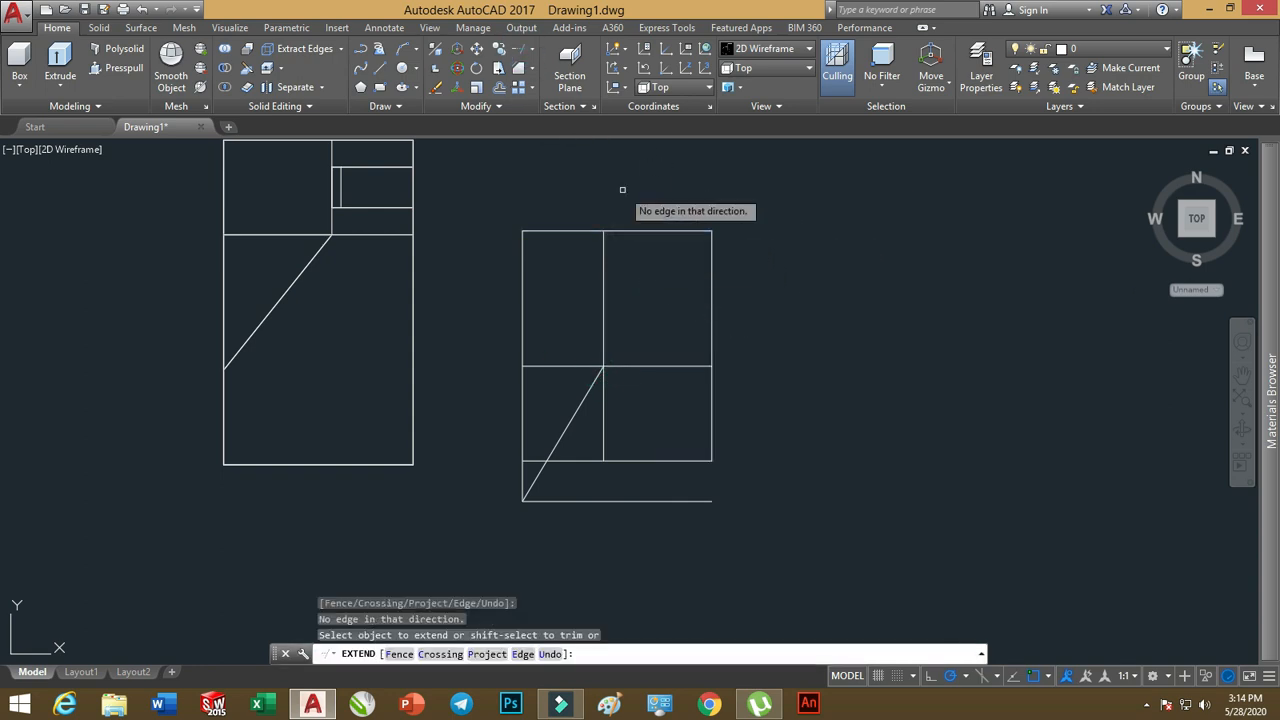
- Trim the top edge right of the inner vertical line and the part of that vertical below the inner horizontal line
left_click(532, 56)
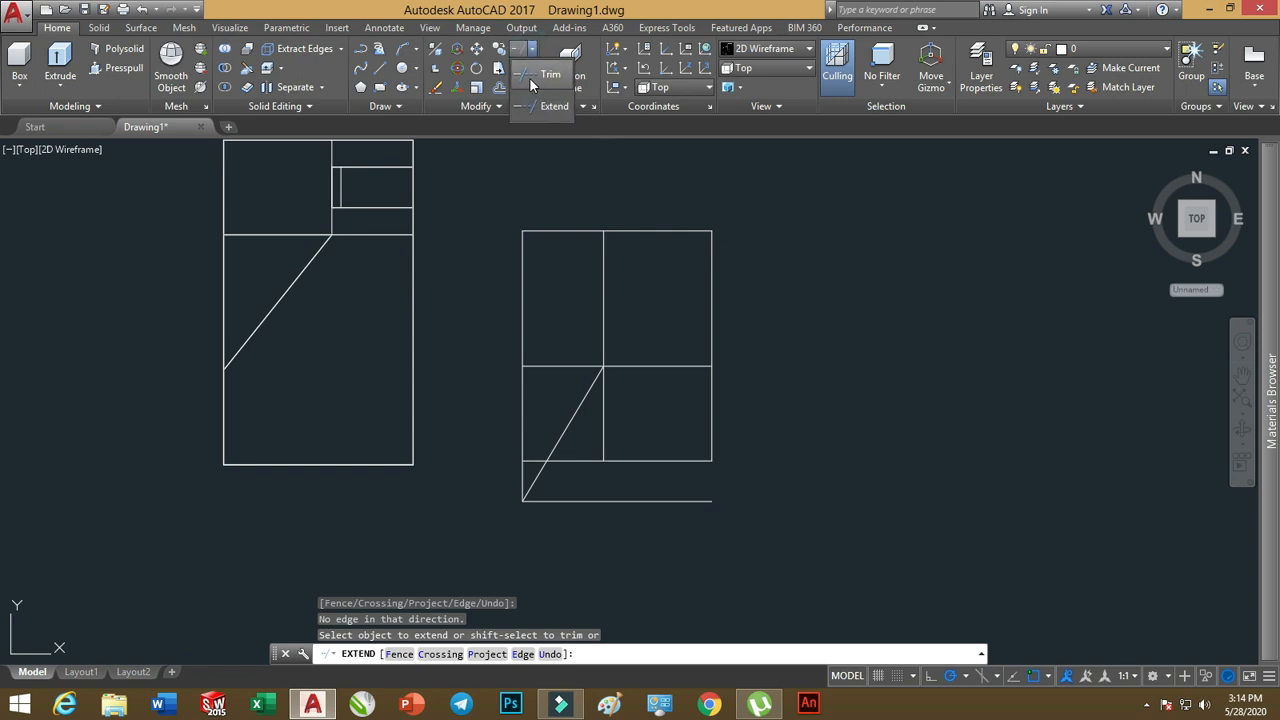
left_click(529, 77)
left_click(754, 192)
left_click(458, 542)
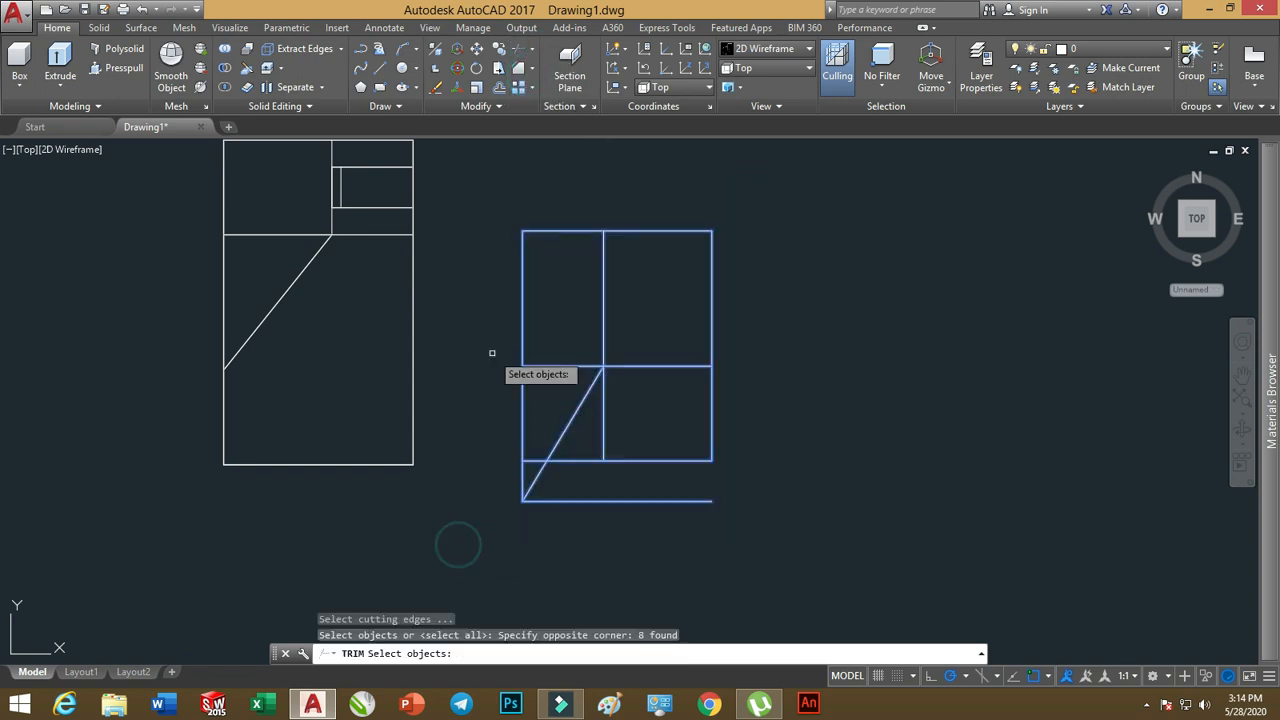
key("Return")
left_click(629, 231)
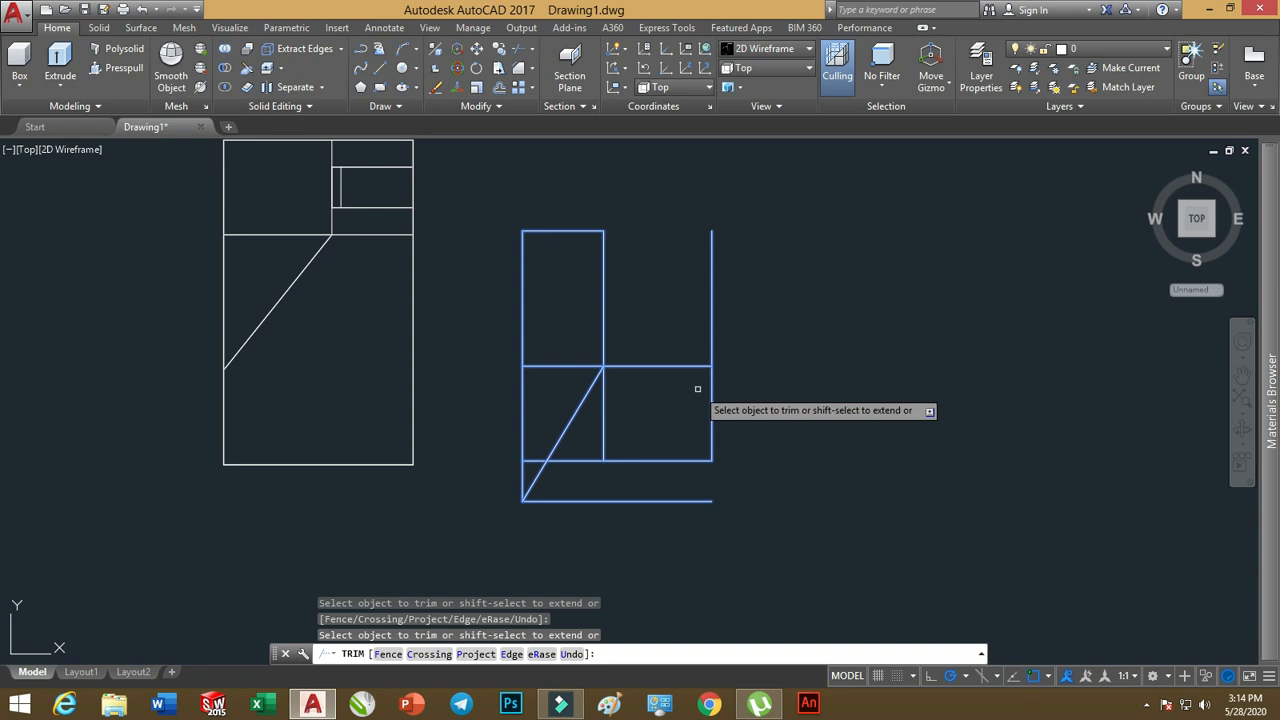
left_click(604, 402)
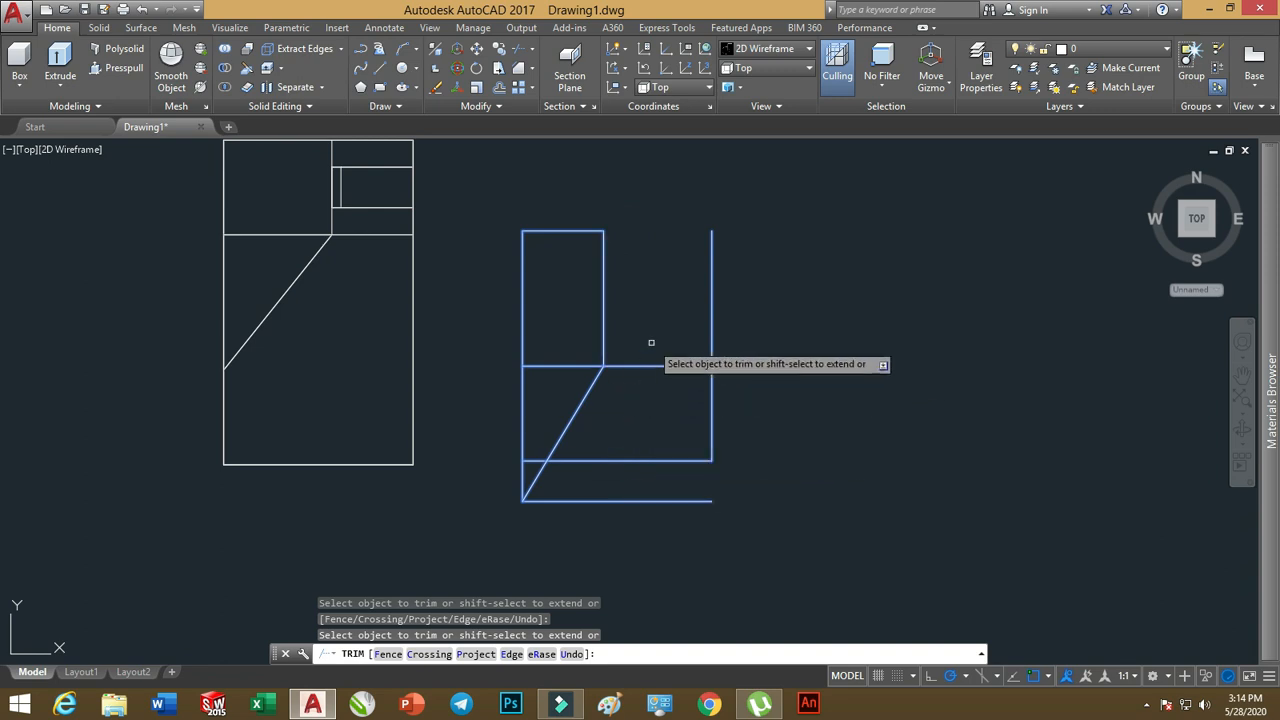
right_click(777, 302)
left_click(818, 323)
- Erase the leftover right edge and three horizontal construction lines, leaving only the closed four-sided profile
left_click(739, 286)
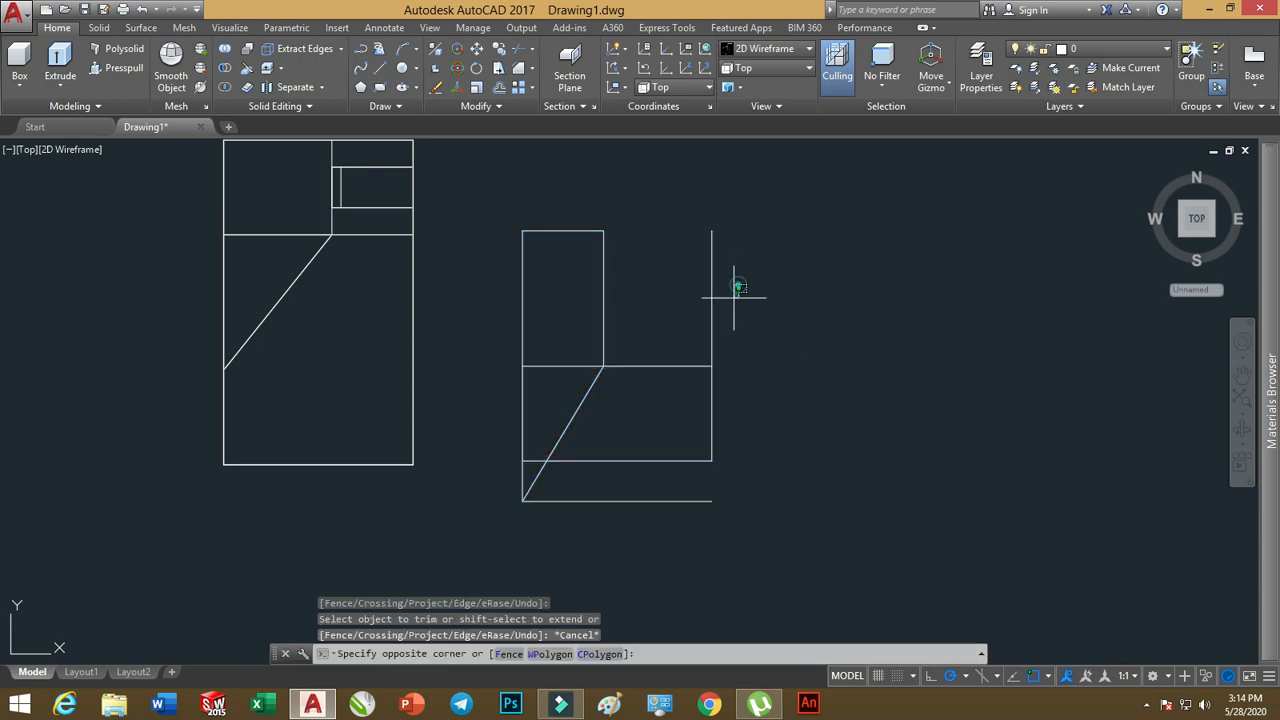
left_click(649, 529)
key("Delete")
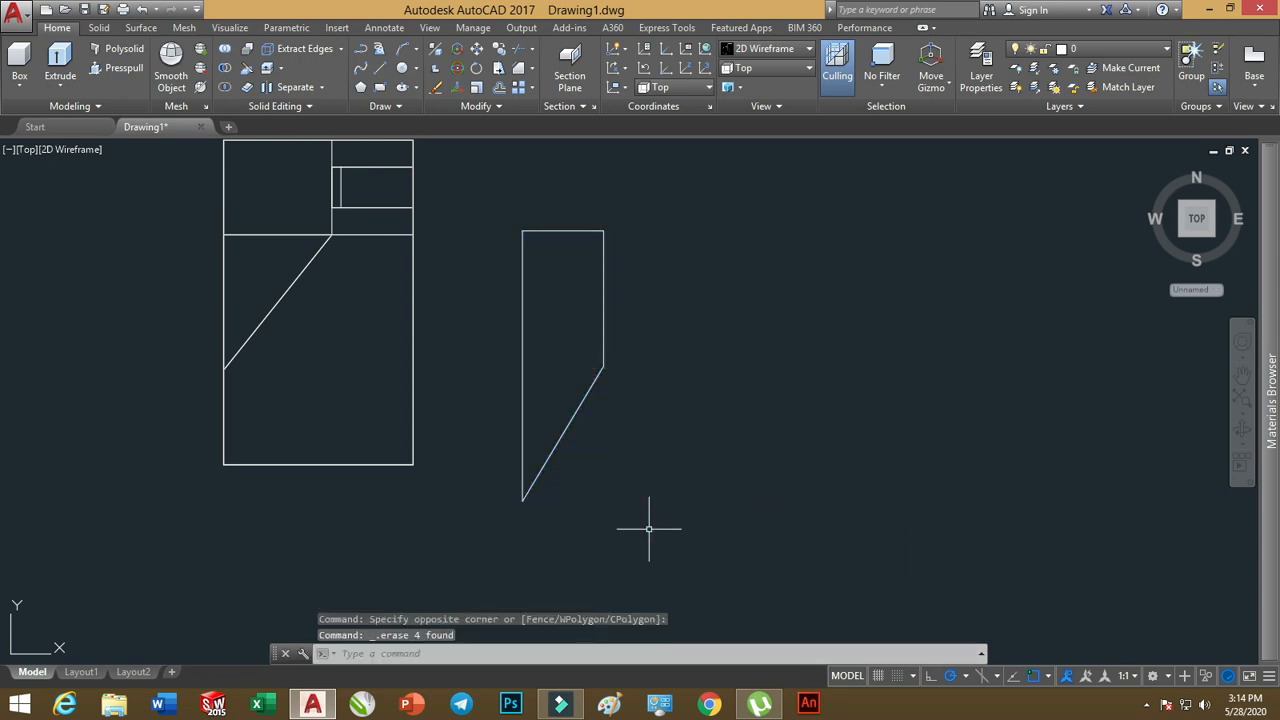
- Switch to the SE Isometric view and press-pull the closed four-sided profile to a height of 40
scroll(571, 352, "down", 2)
middle_click_drag(571, 352, 570, 376)
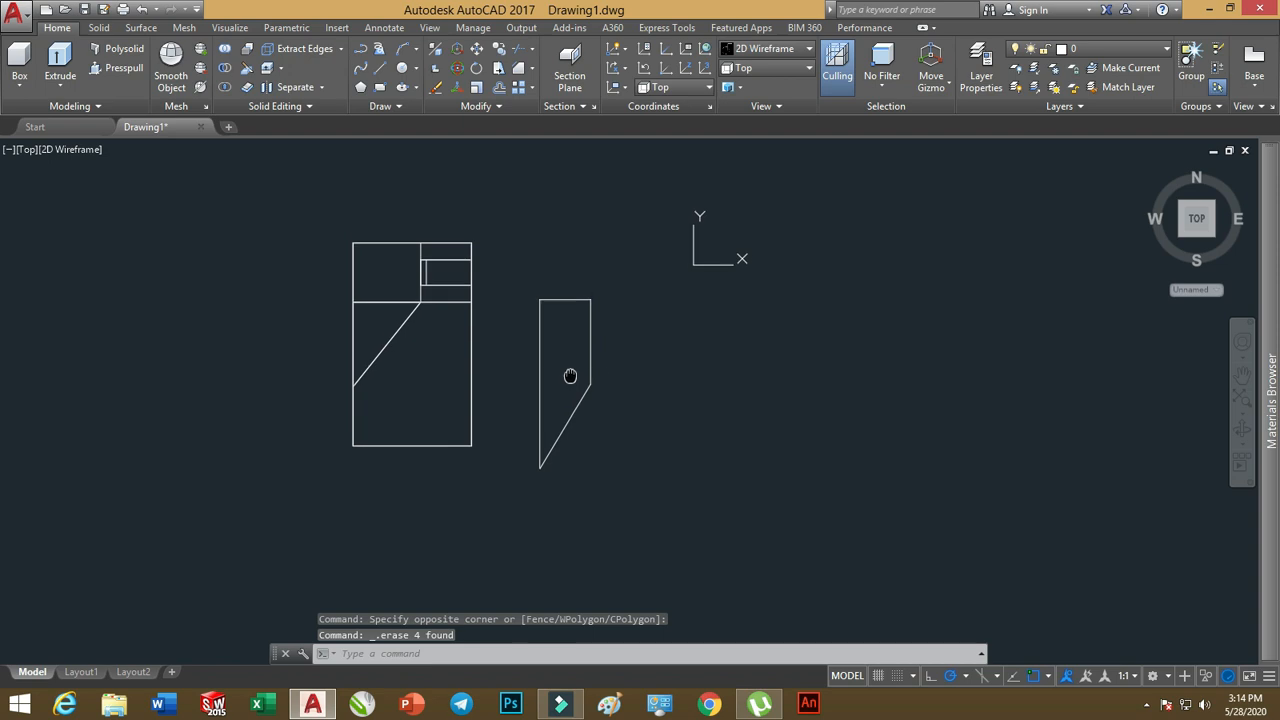
left_click(778, 70)
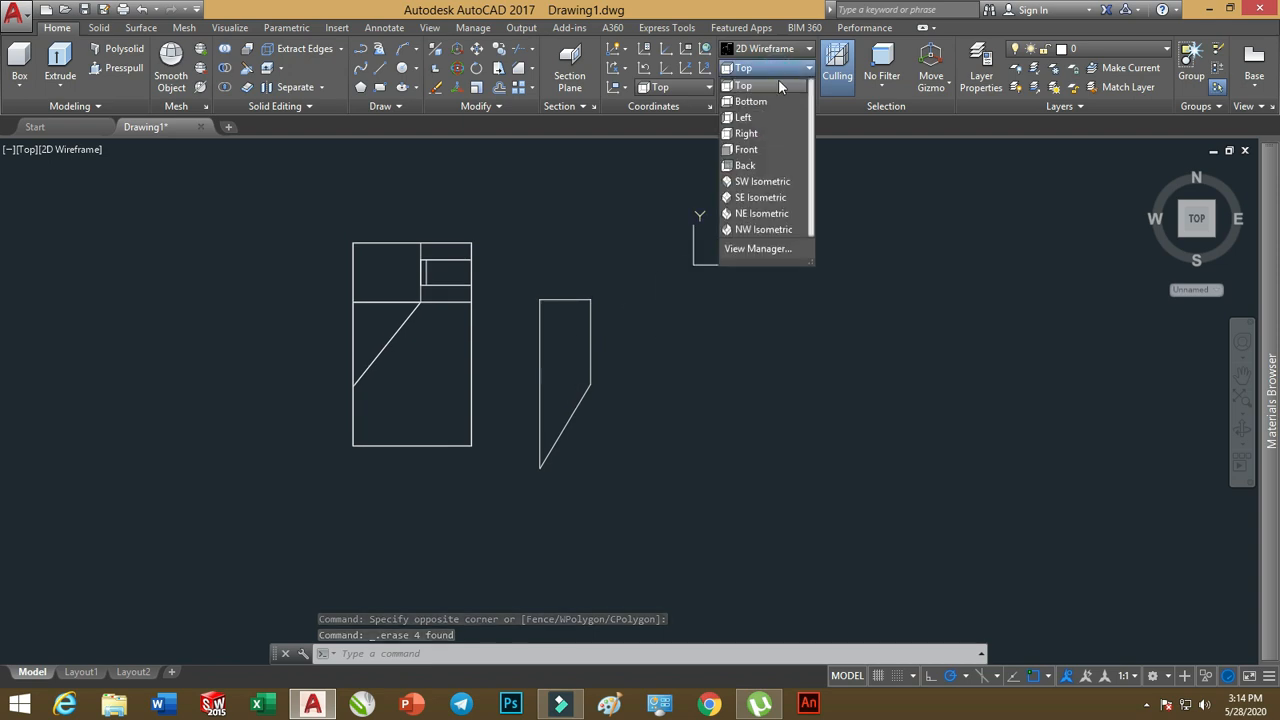
left_click(765, 197)
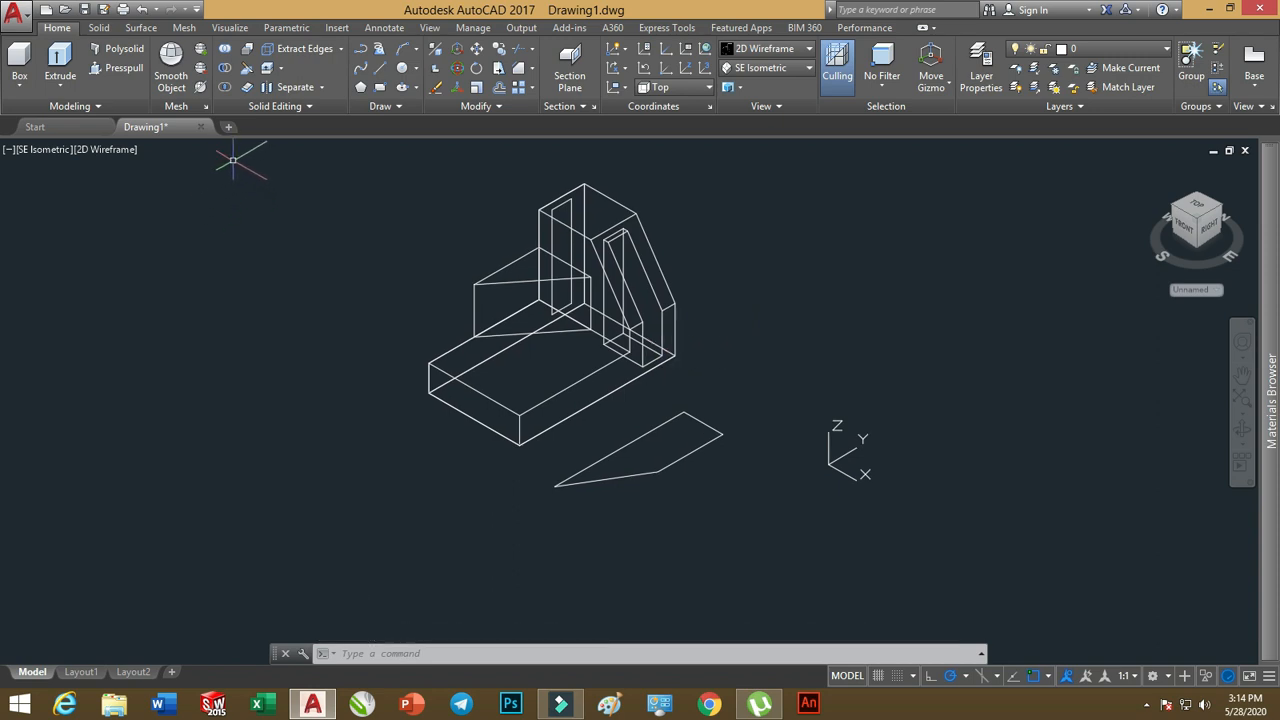
left_click(118, 67)
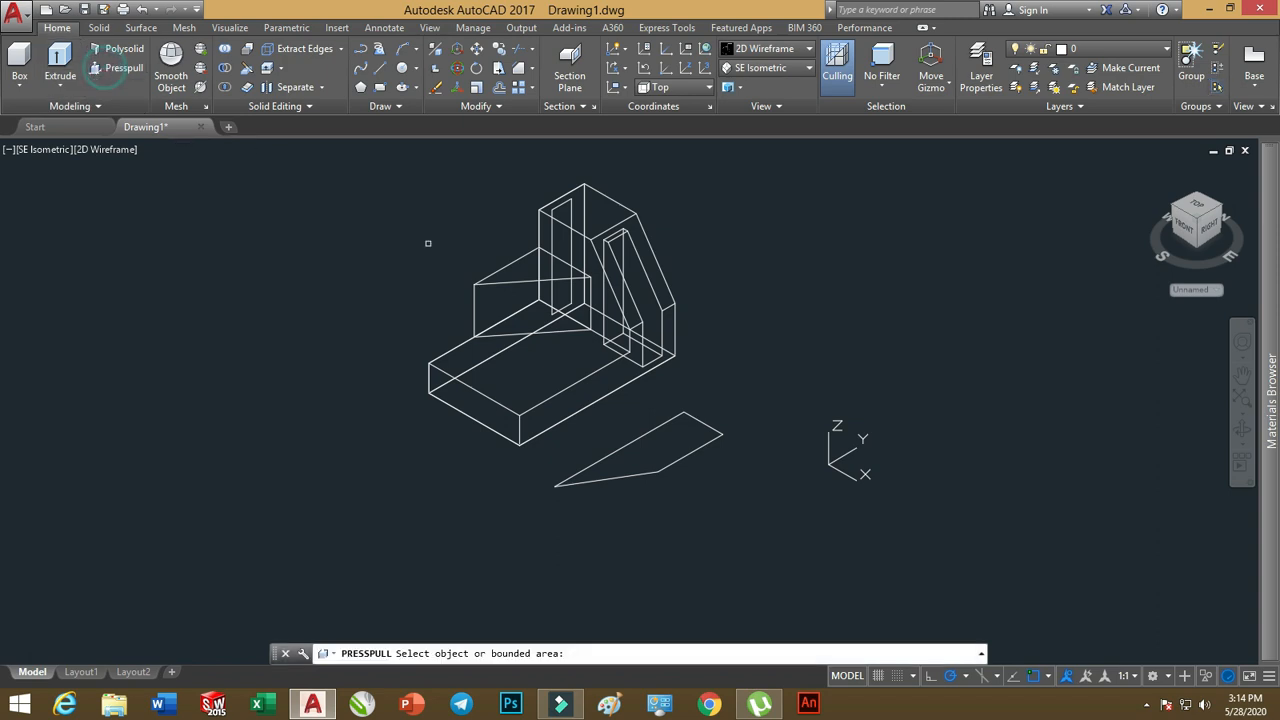
left_click(657, 443)
type("40")
key("Return")
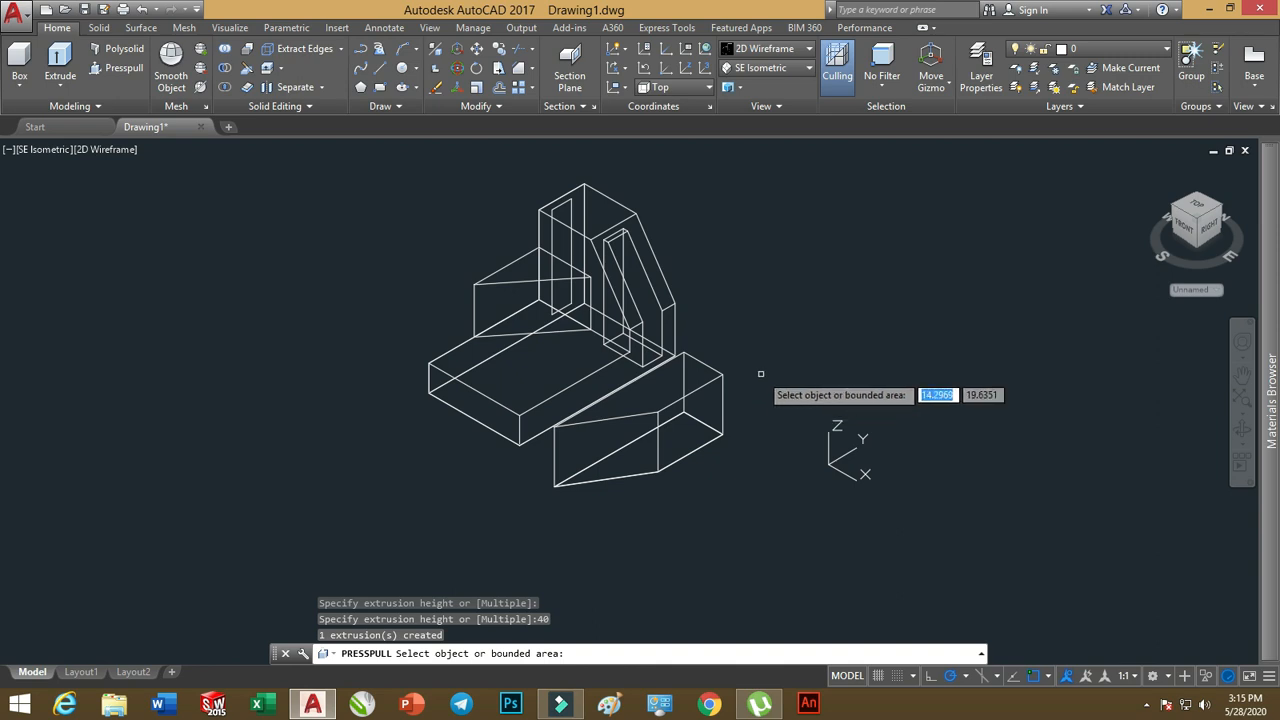
- Move the extruded four-sided block by its lowest front corner onto the base's matching bottom corner at the far end
key("Return")
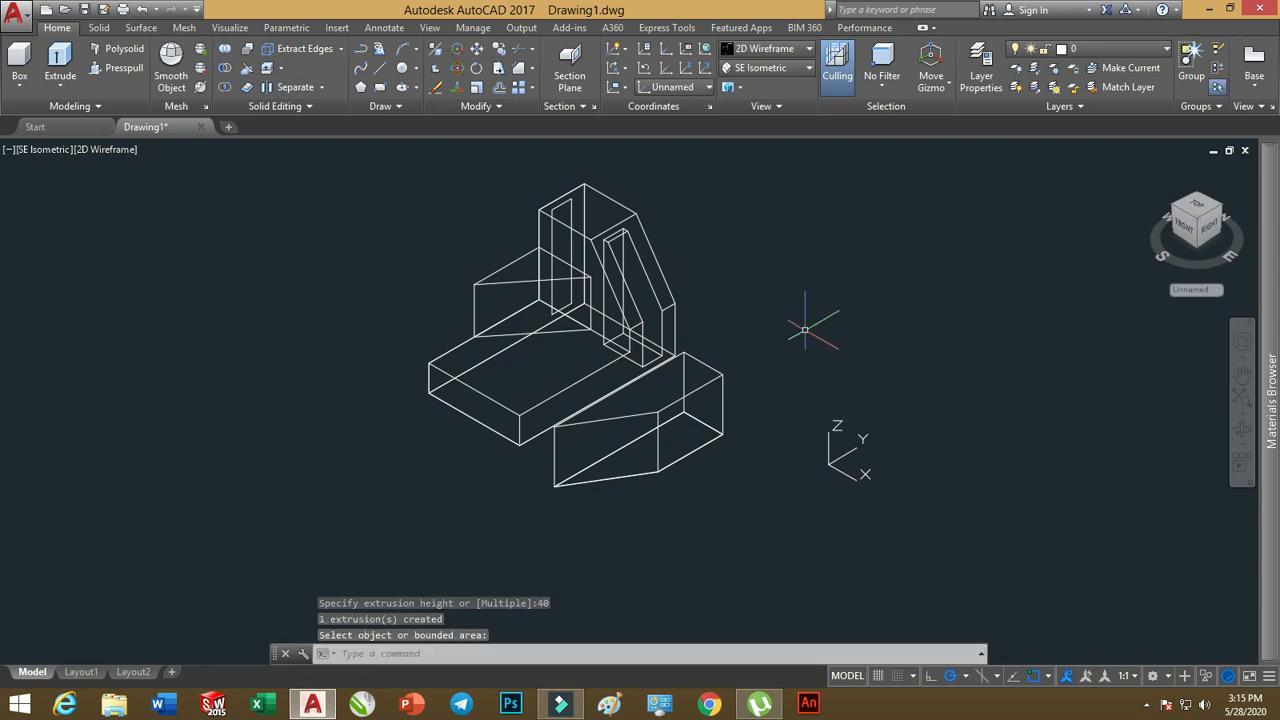
left_click(481, 53)
left_click(653, 414)
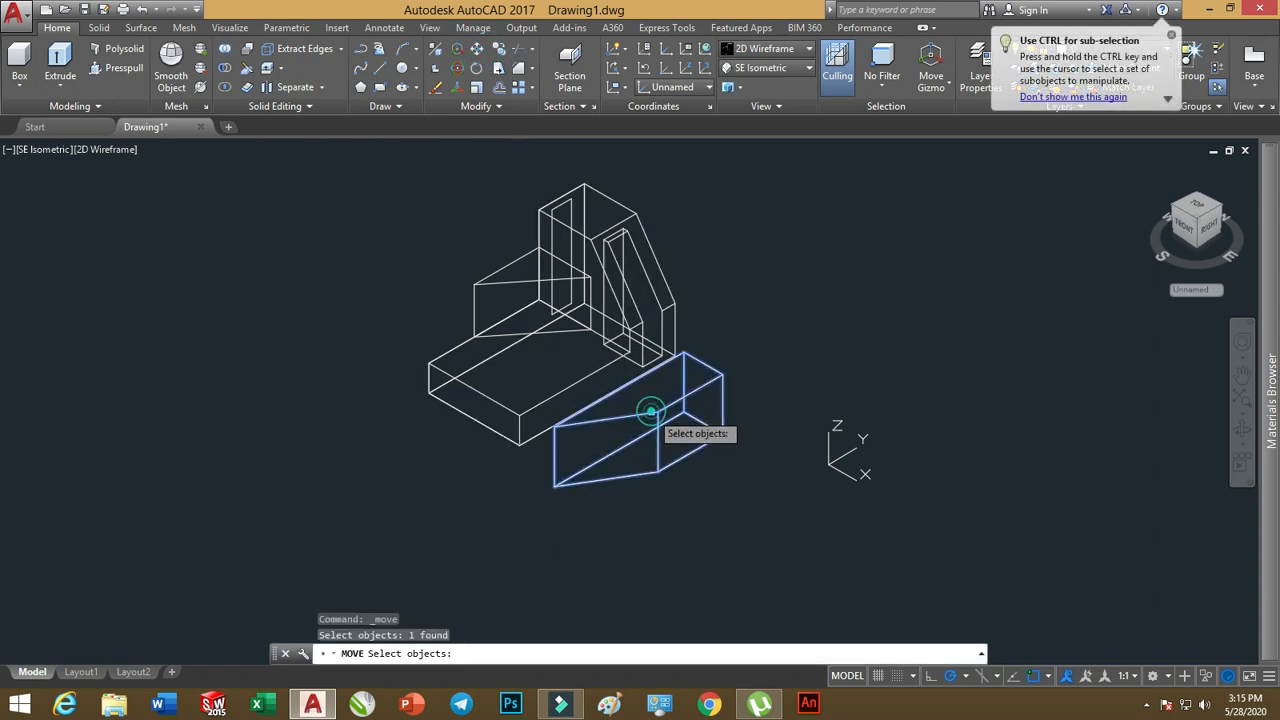
key("Return")
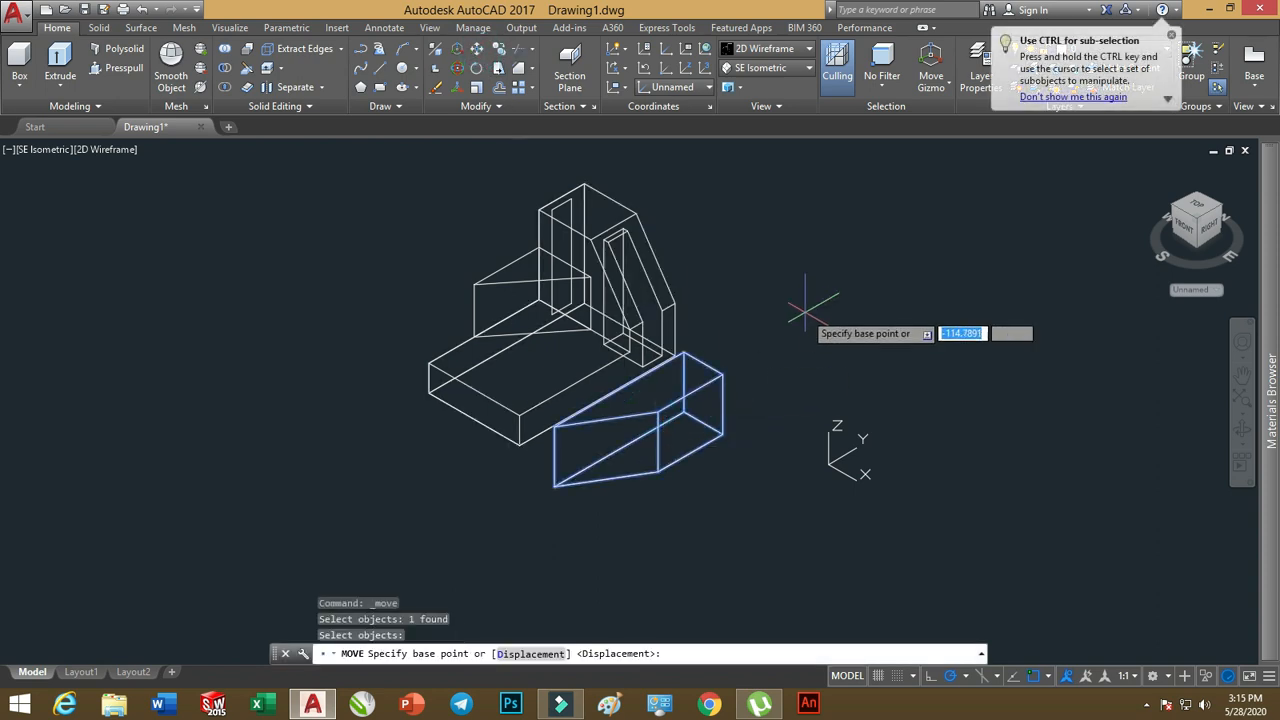
left_click(555, 486)
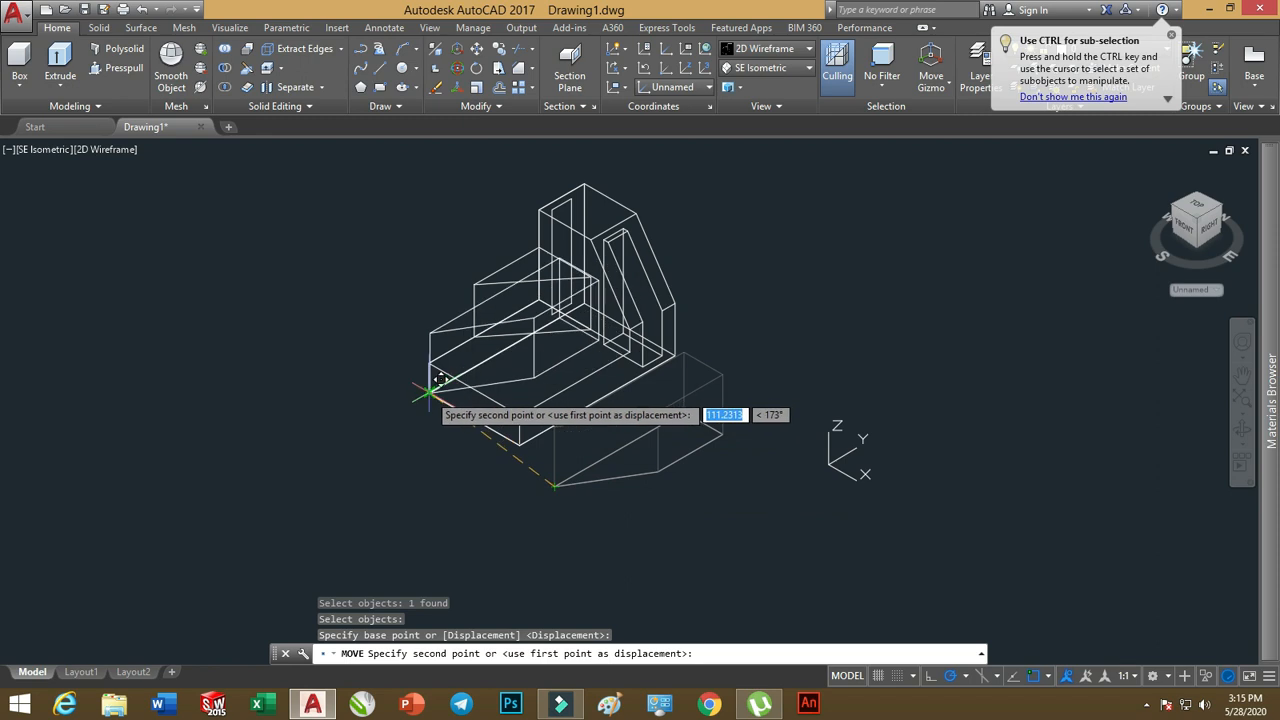
scroll(430, 385, "up", 6)
left_click(415, 360)
- Erase the four leftover profile lines where the block was originally extruded
scroll(415, 360, "down", 6)
left_click(918, 444)
left_click(749, 551)
key("Delete")
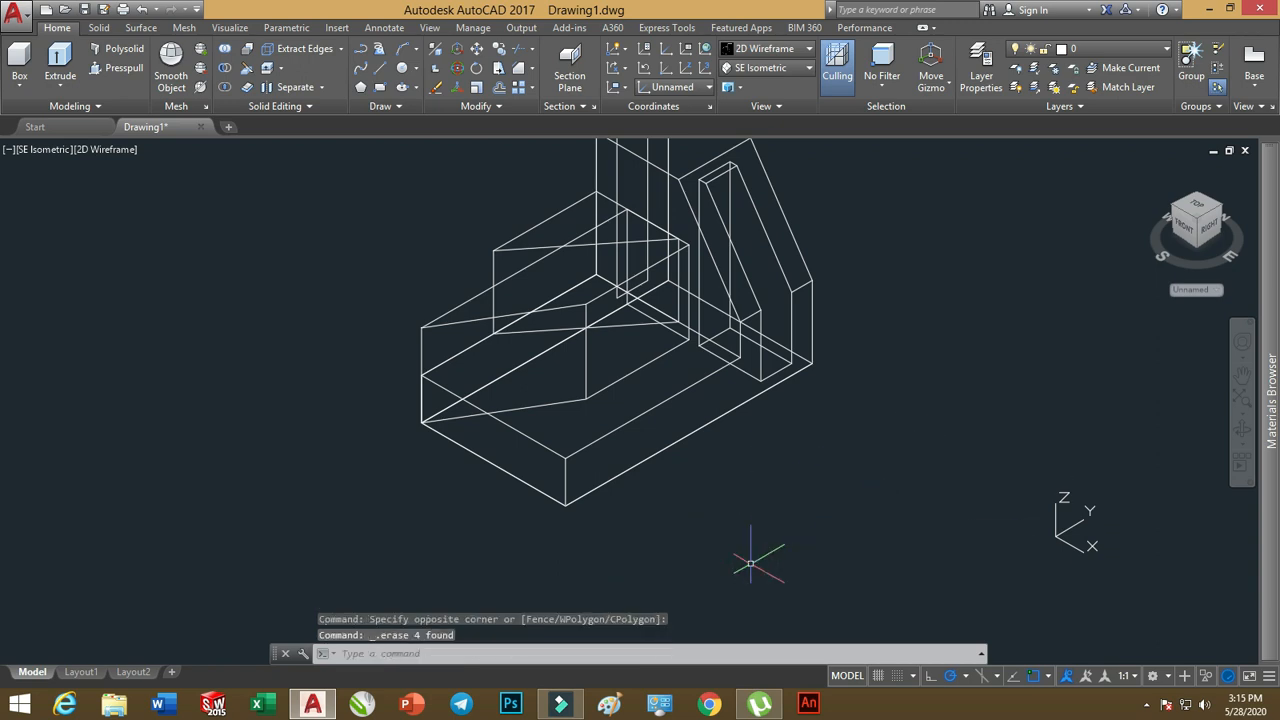
- In the Top view, move the four-sided block 15 units at 270° so it overhangs the base's front edge
left_click(768, 67)
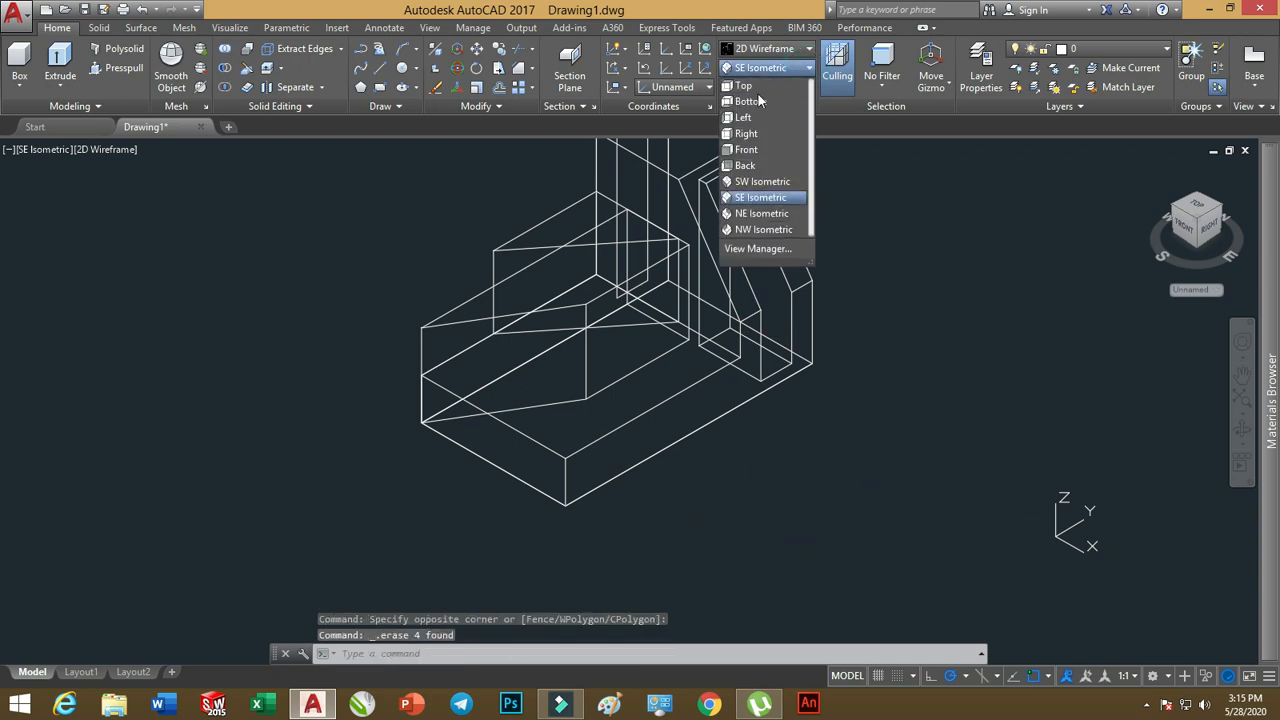
left_click(745, 86)
scroll(686, 386, "down", 3)
middle_click_drag(654, 373, 654, 339)
left_click(596, 366)
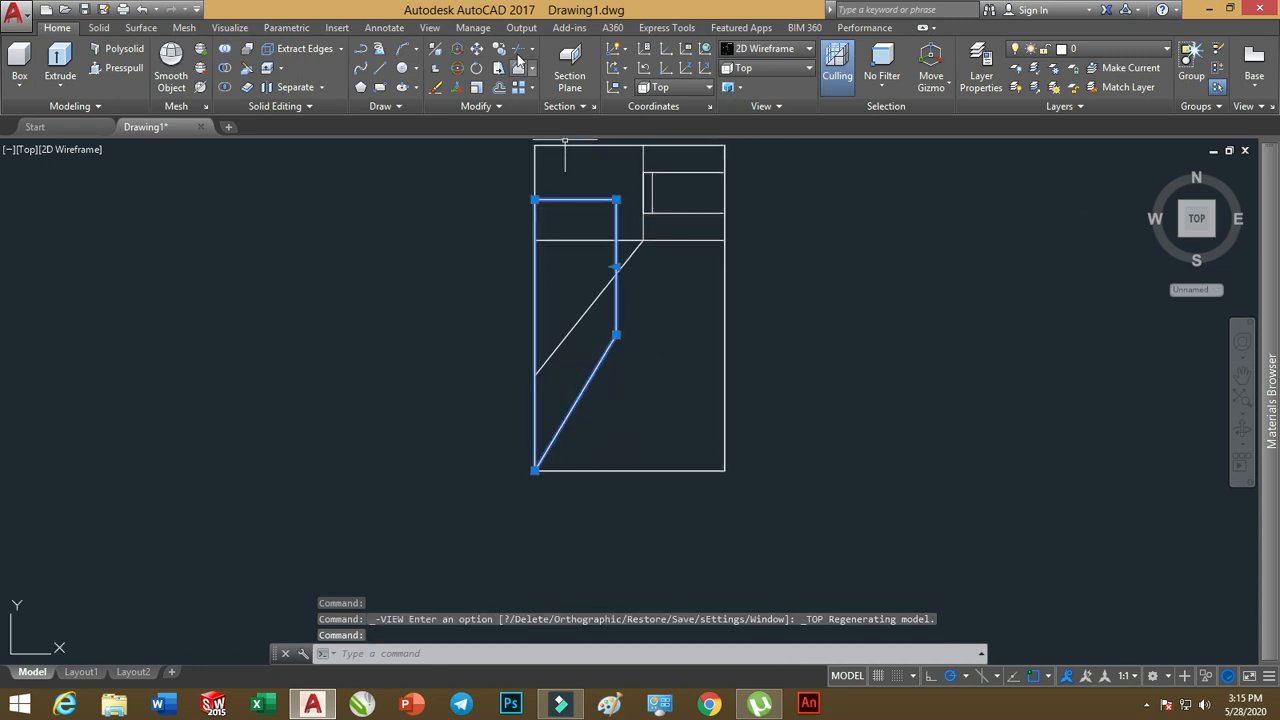
left_click(476, 50)
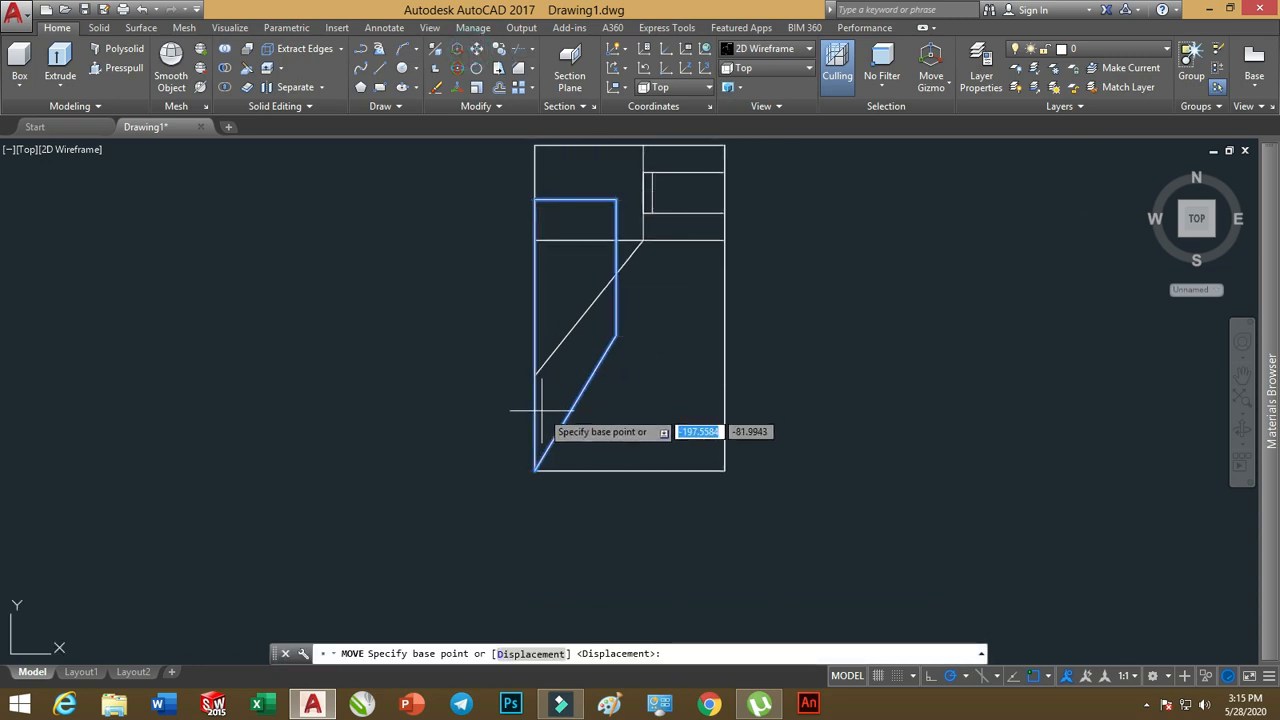
left_click(535, 469)
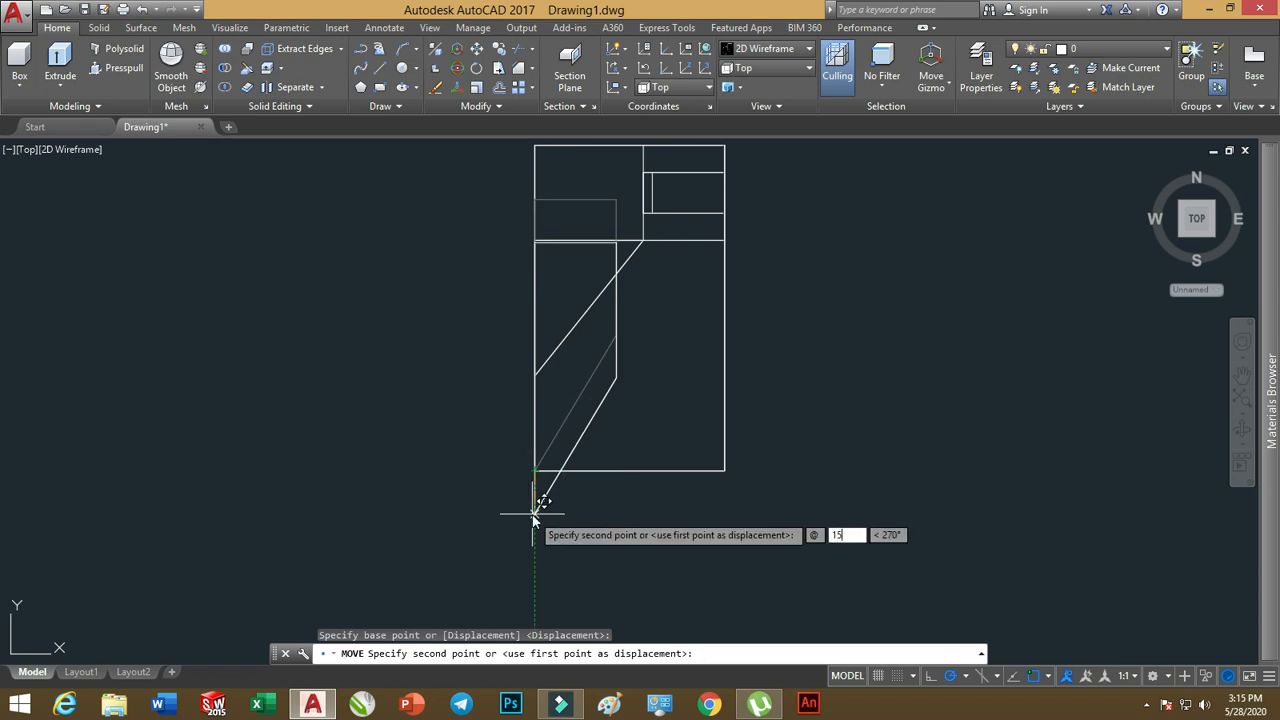
key("Tab")
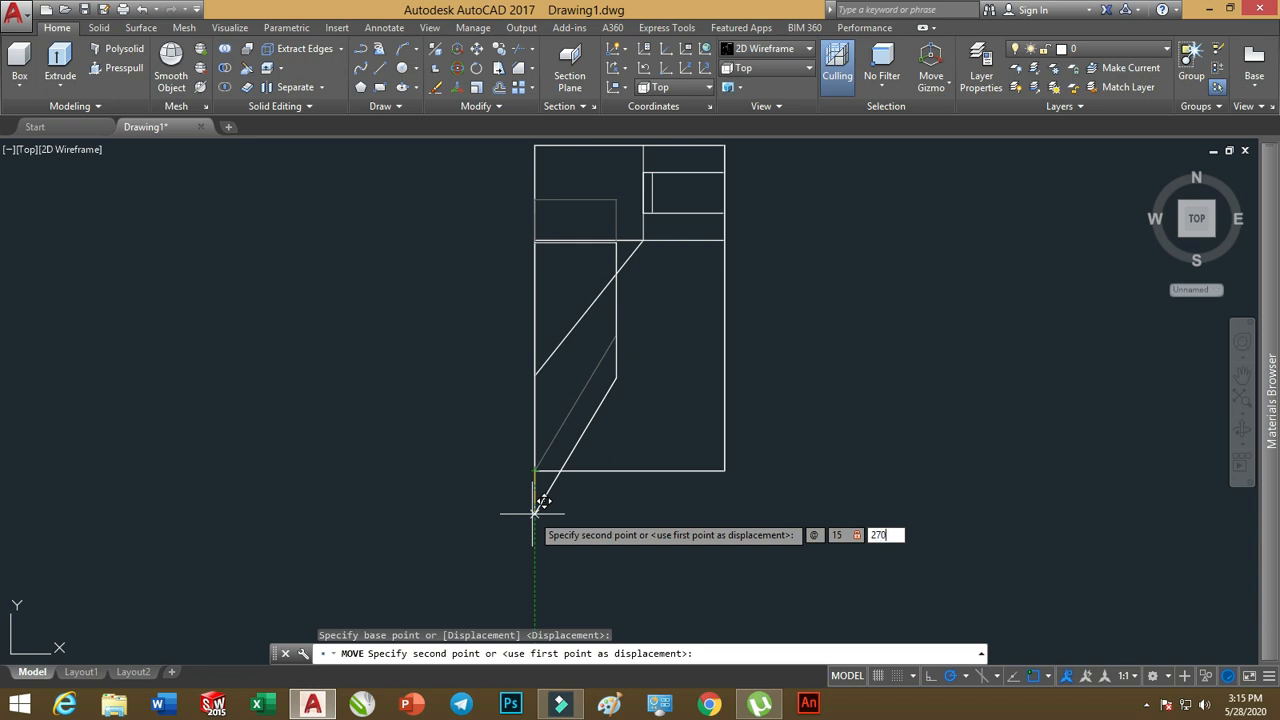
key("Return")
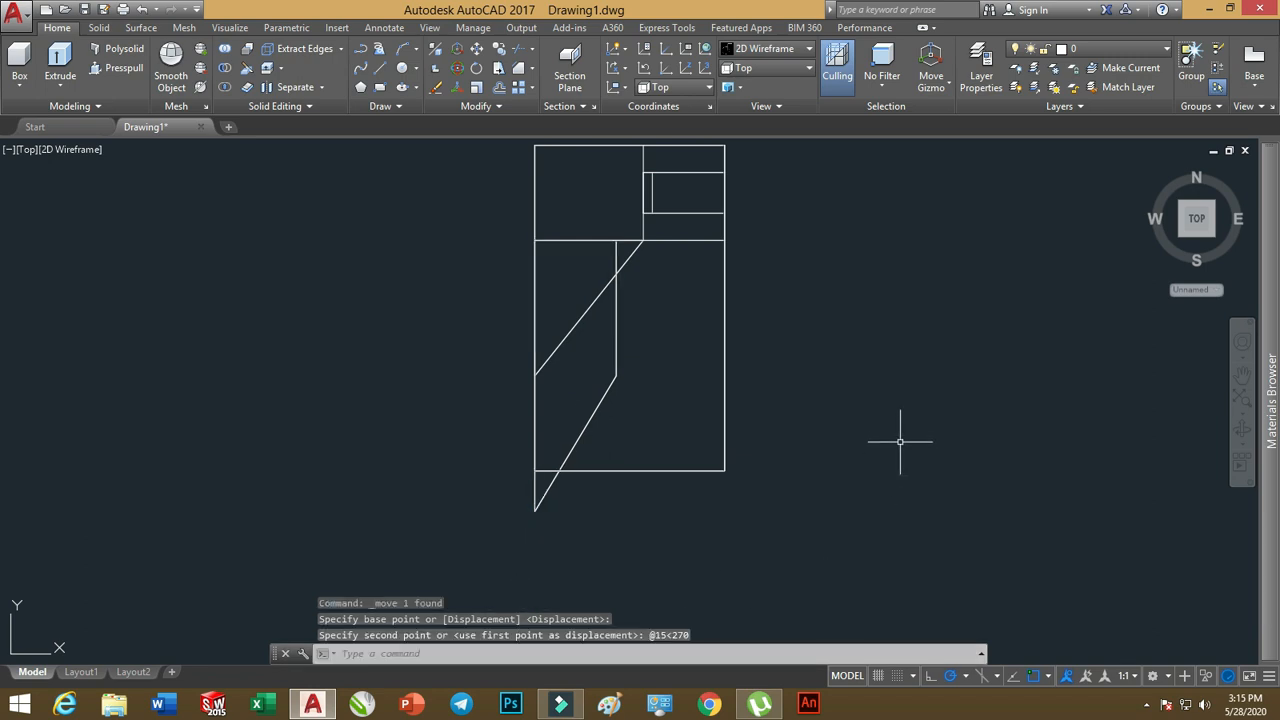
- Return to the SE Isometric view and display the model in the Conceptual visual style
left_click(785, 72)
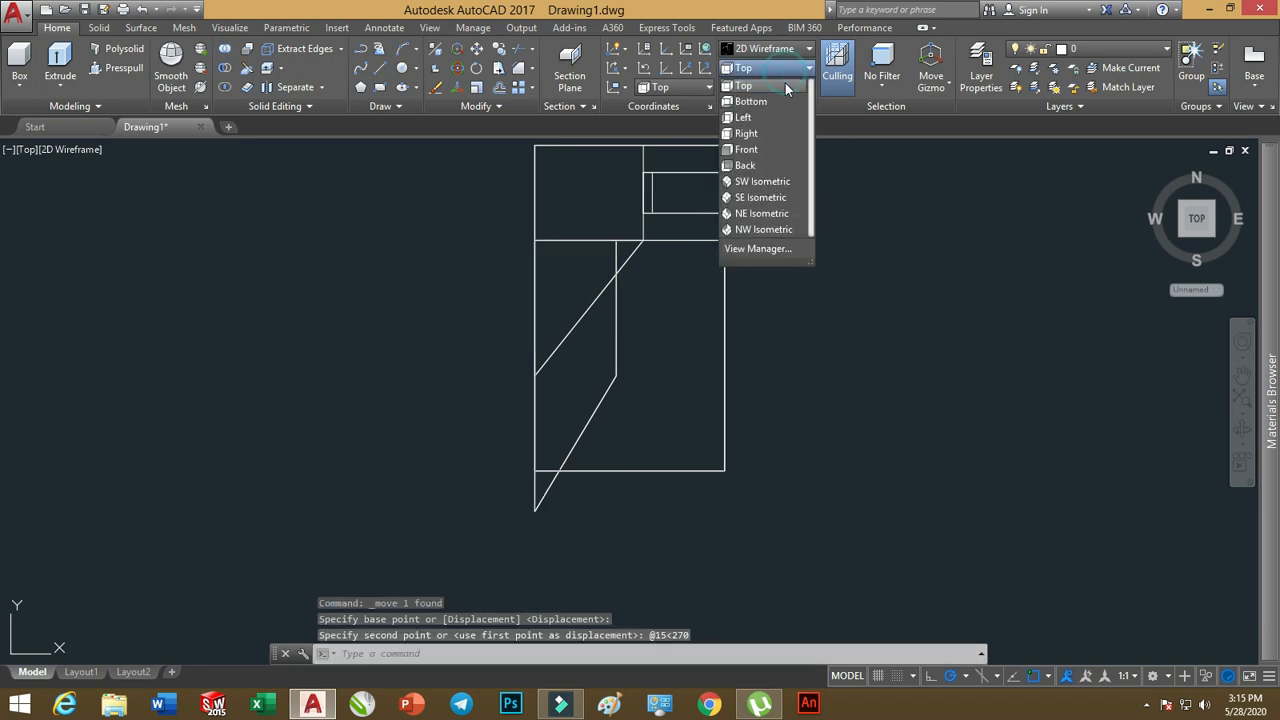
left_click(770, 197)
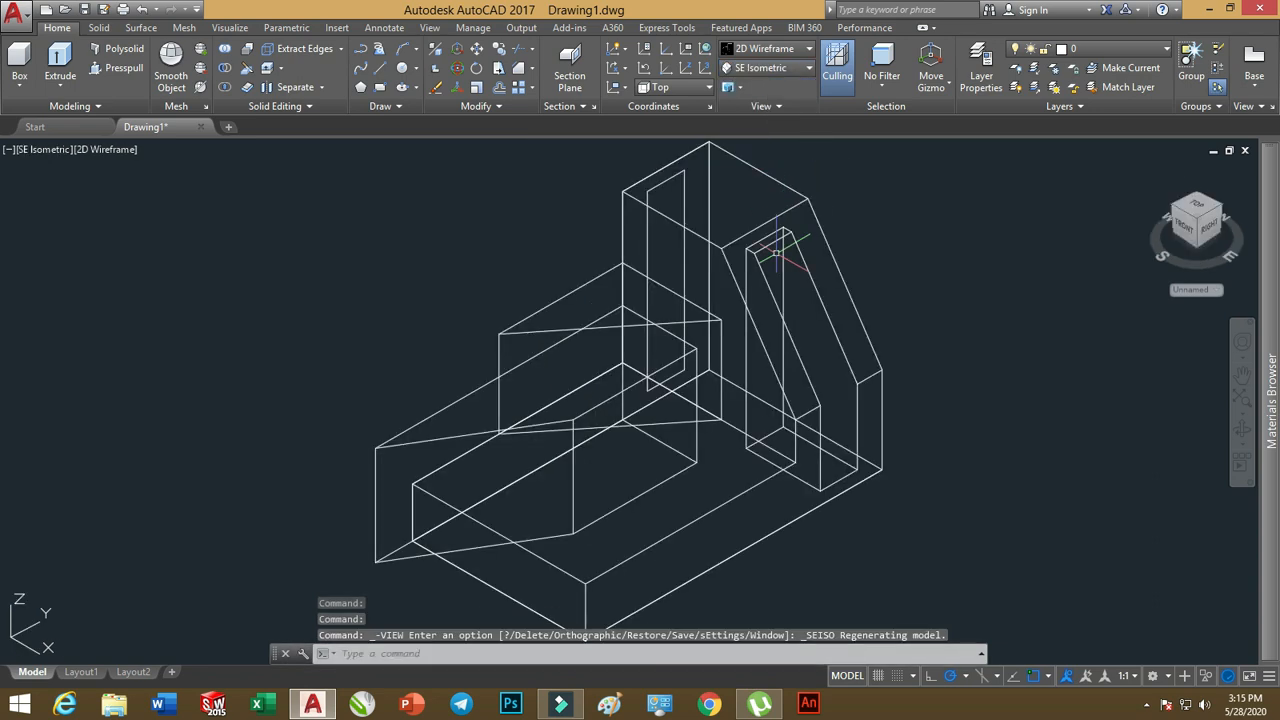
left_click(807, 49)
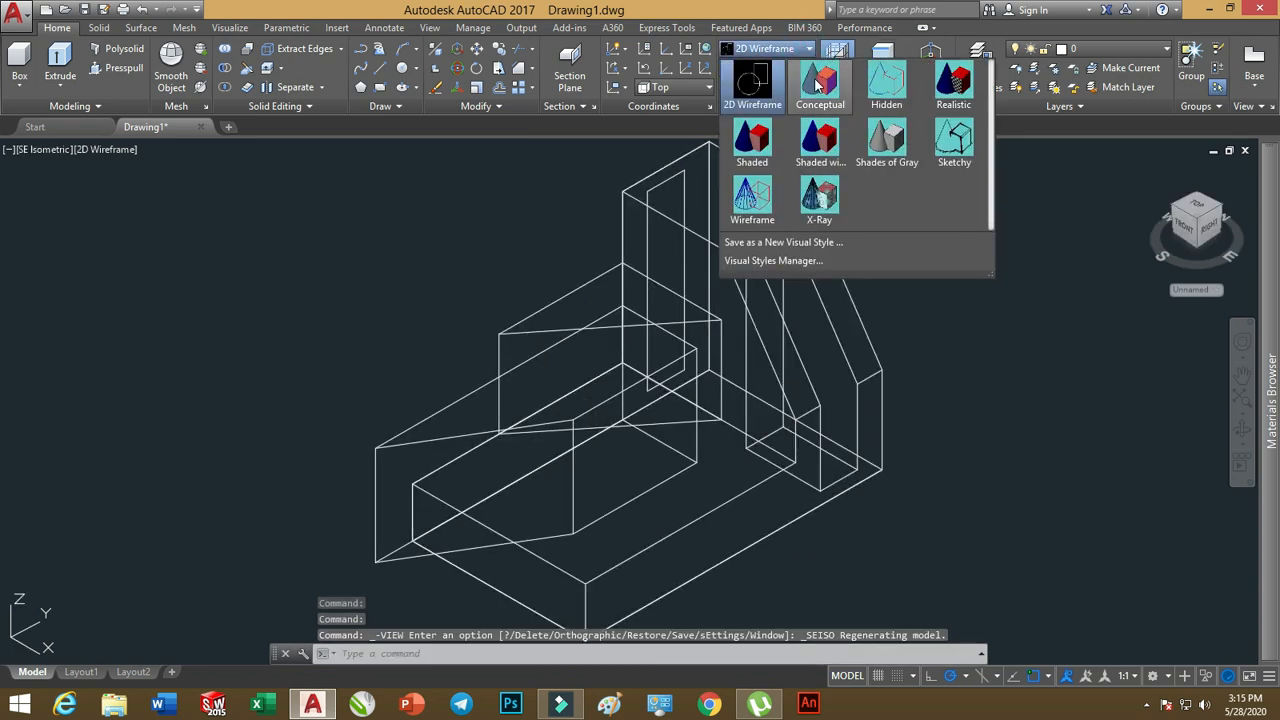
left_click(820, 84)
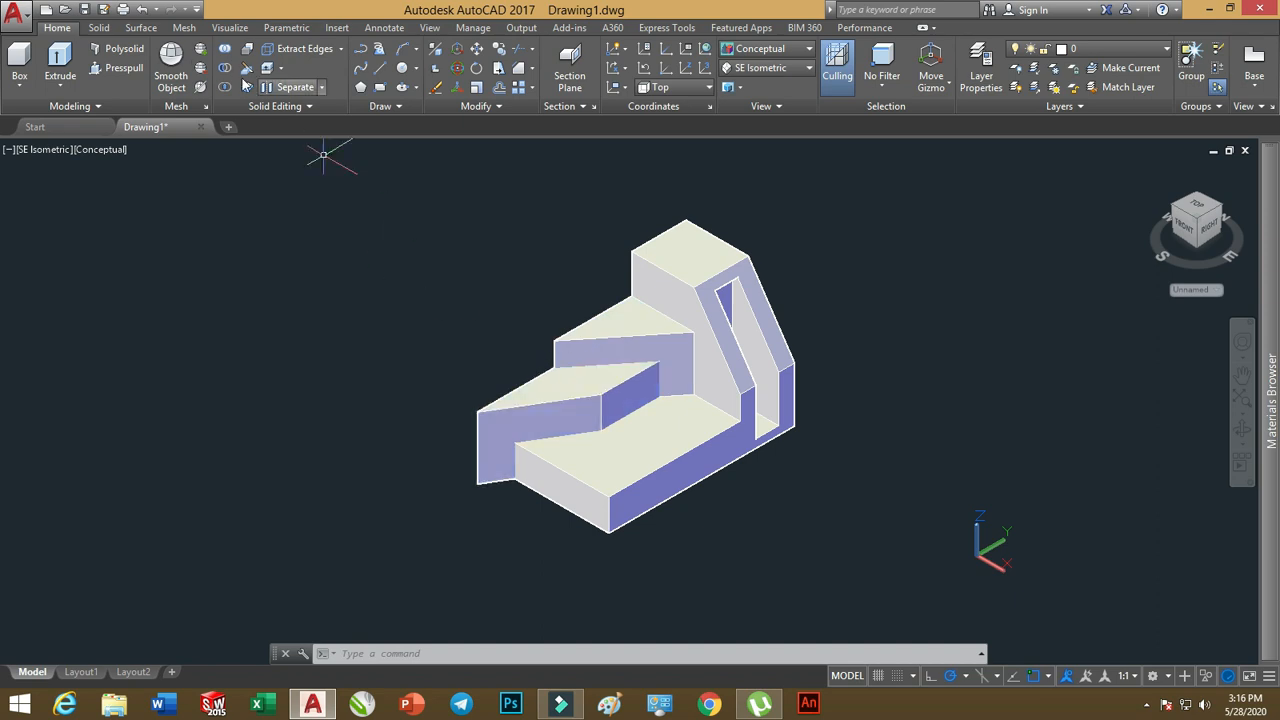
- Union the base, upright and both side blocks into one solid
left_click(225, 50)
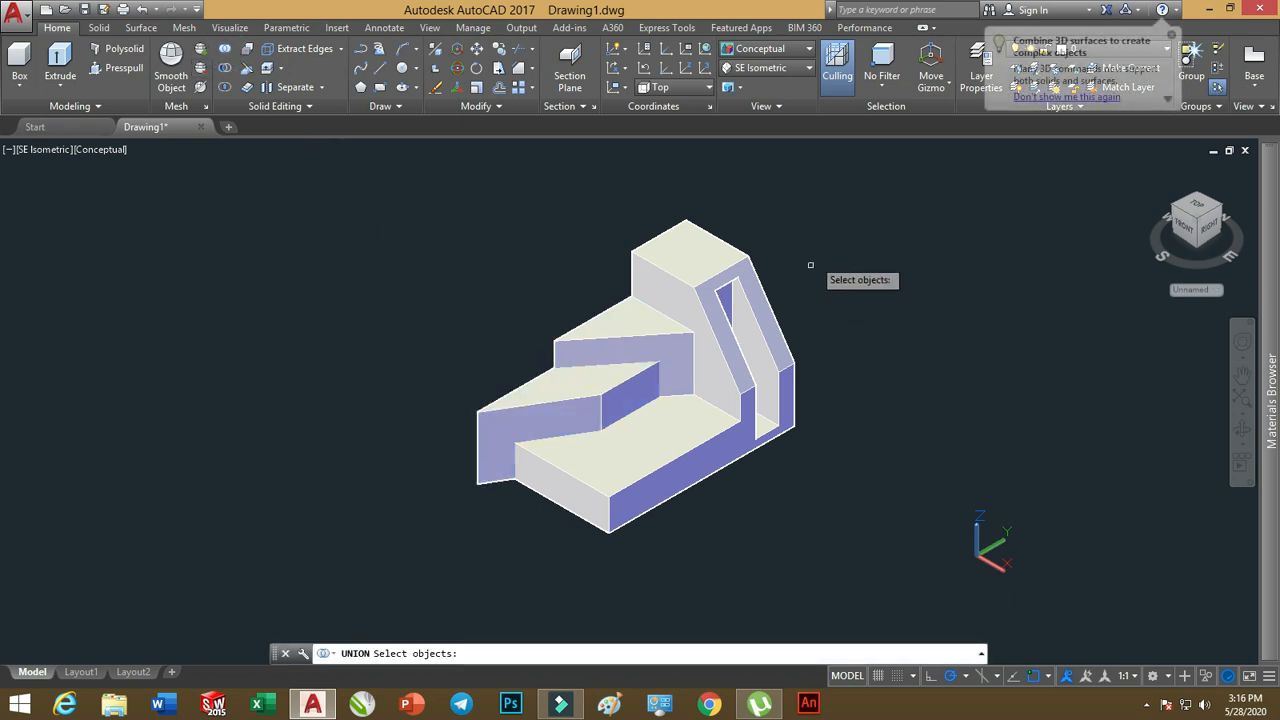
left_click(826, 231)
left_click(485, 530)
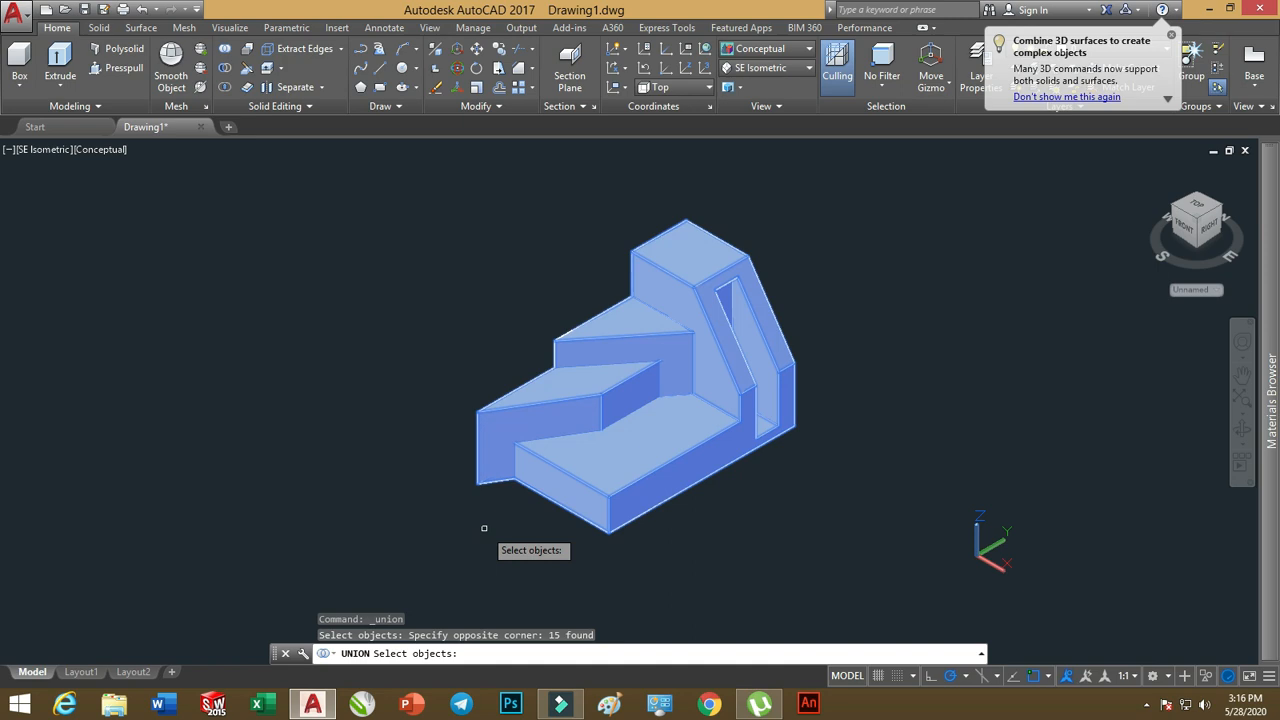
key("Return")
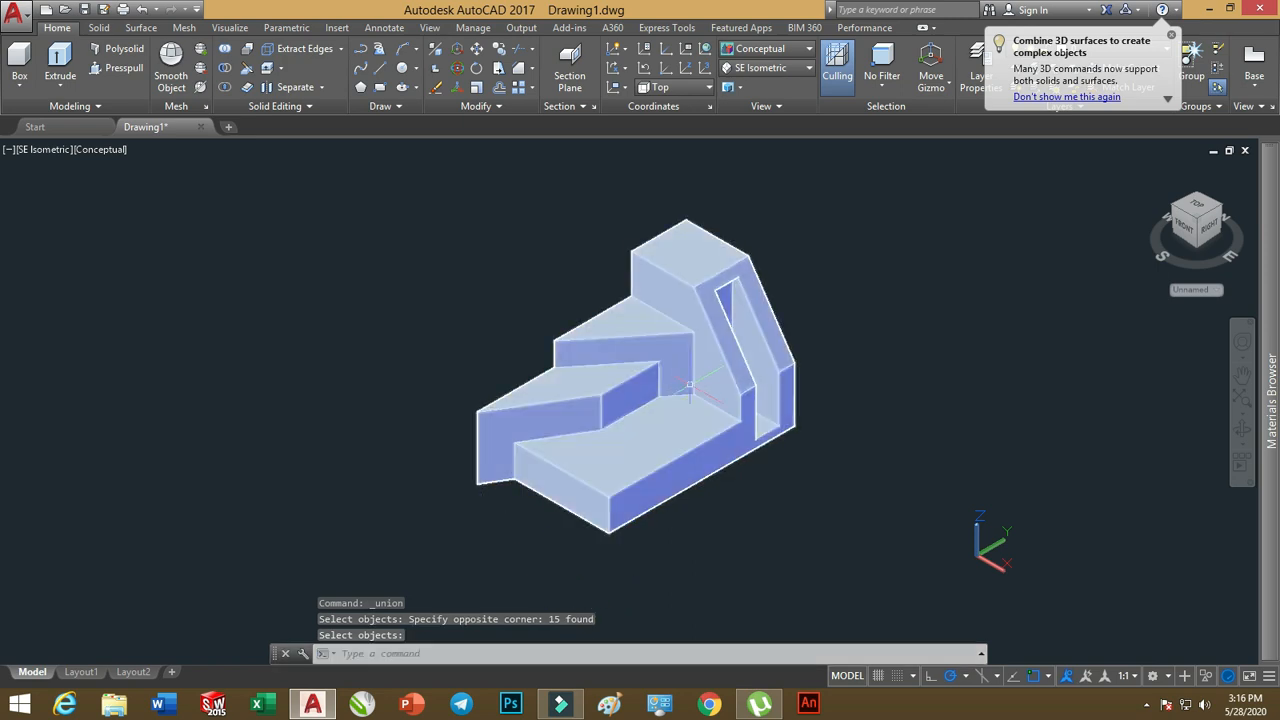
- Move the united solid aside, clear of the leftover sketch lines
left_click(477, 48)
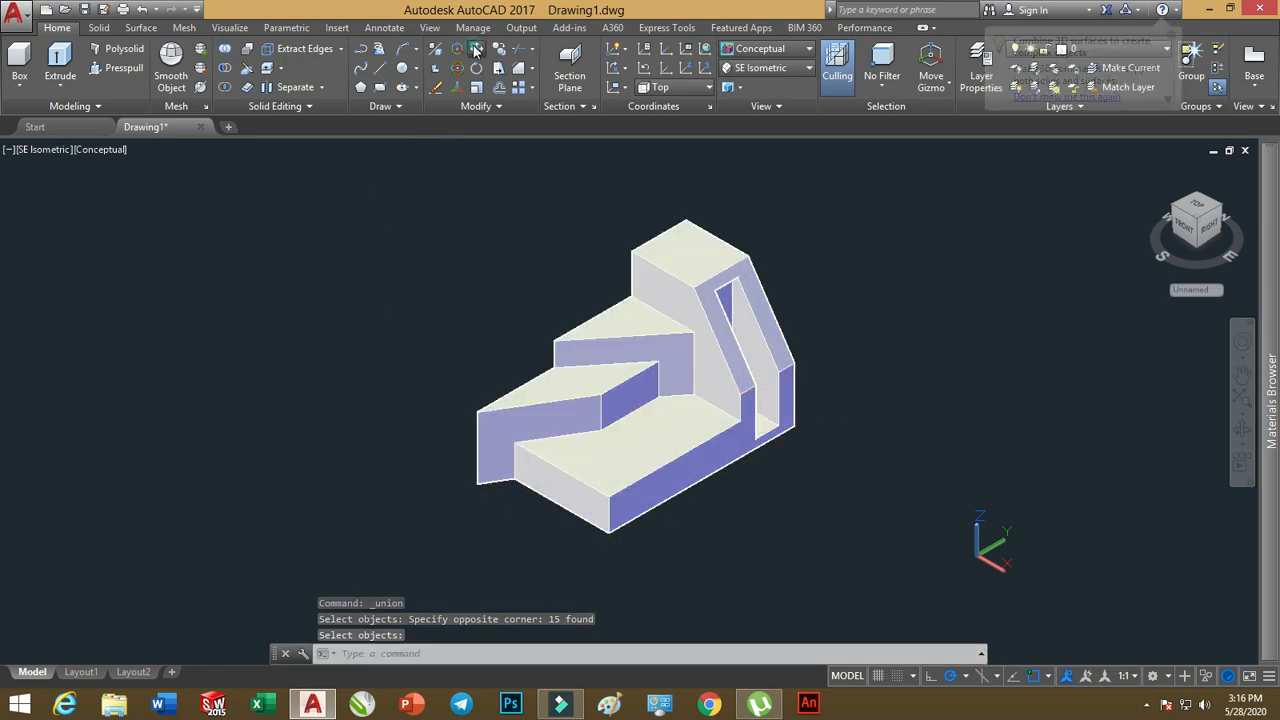
left_click(624, 340)
key("Return")
left_click(648, 348)
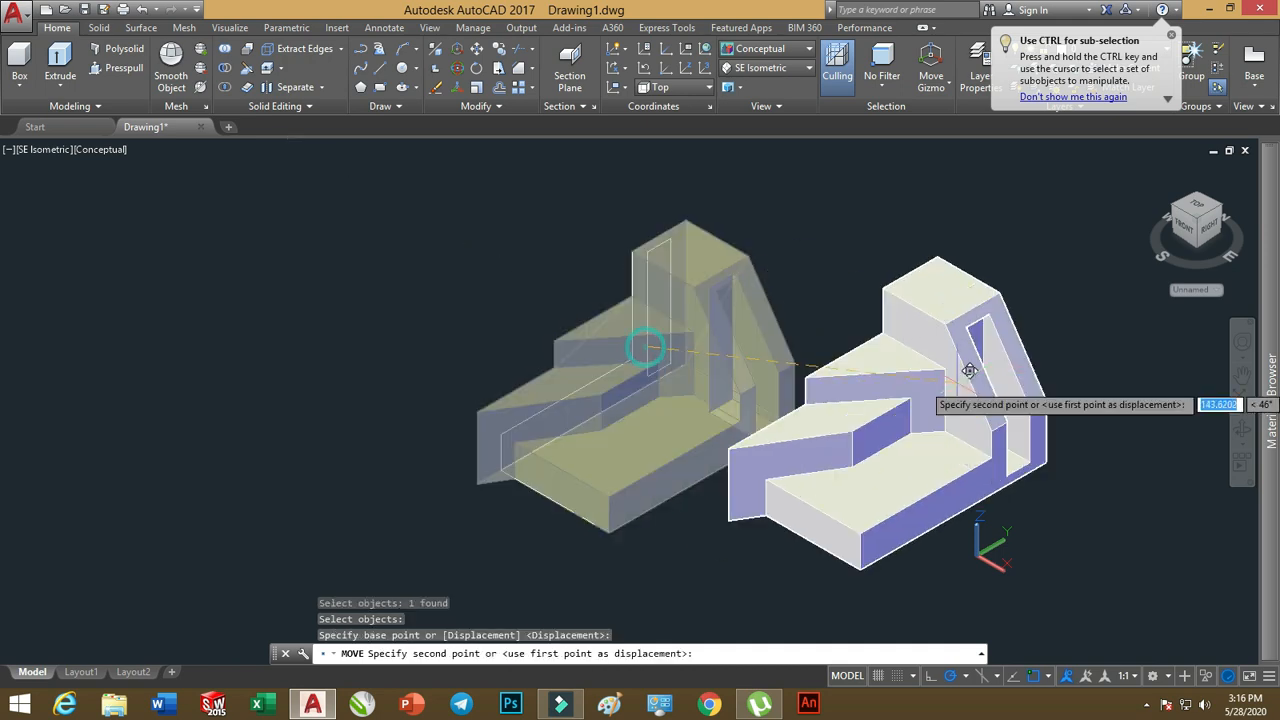
left_click(1053, 357)
- Erase all the leftover sketch lines at the solid's former position, including the remaining short vertical line
left_click(775, 222)
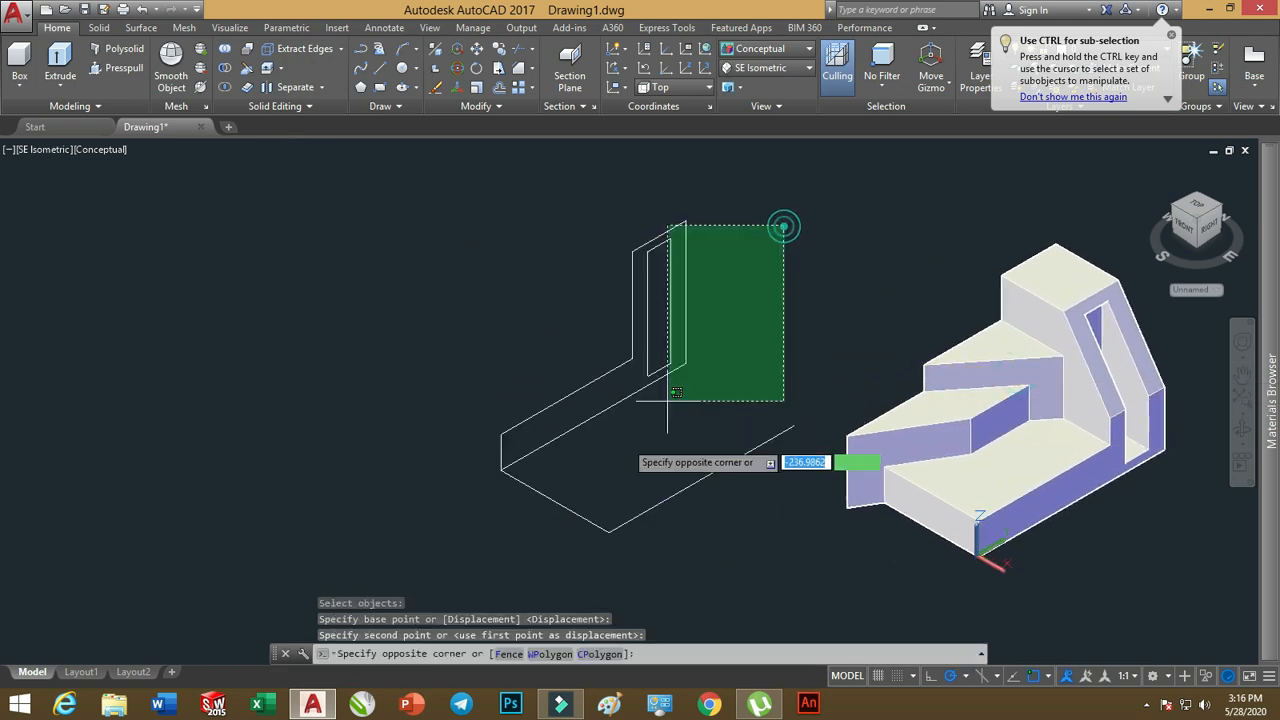
left_click(496, 574)
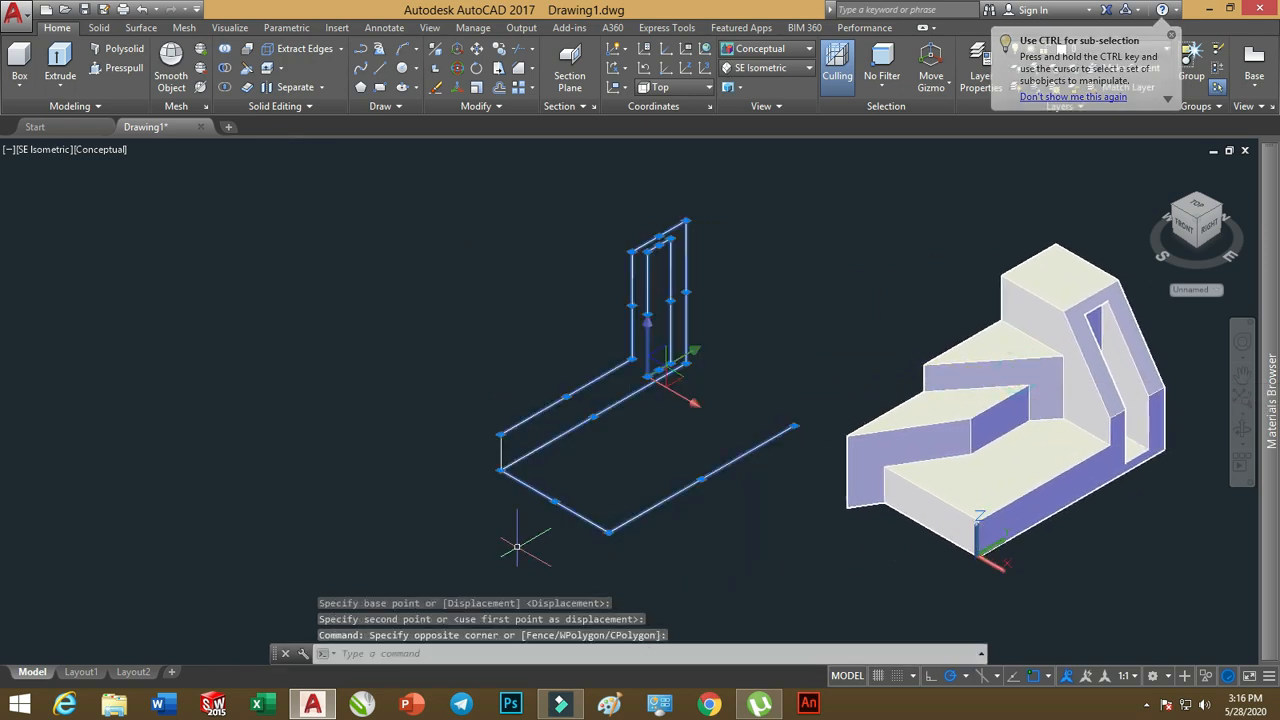
key("Delete")
left_click(559, 394)
left_click(443, 509)
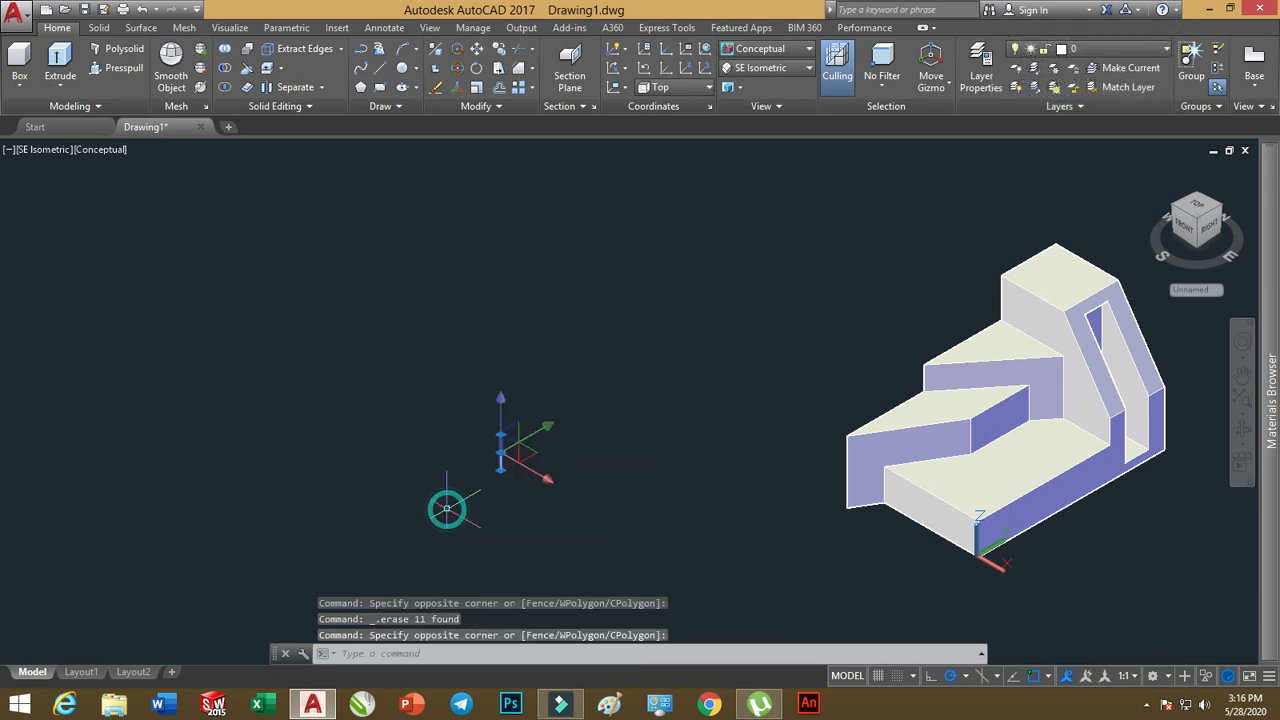
key("Delete")
- In the Top view, create a large rectangular planar surface surrounding the part on all sides
scroll(461, 466, "down", 3)
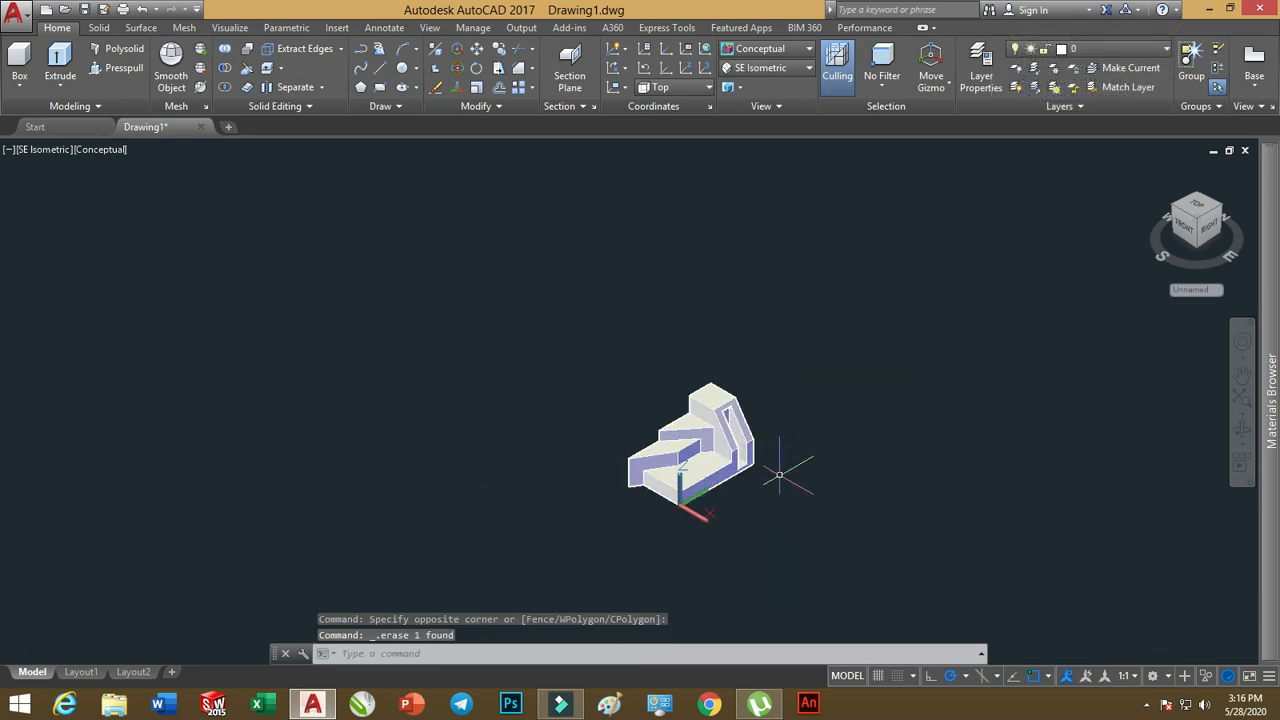
scroll(777, 471, "up", 5)
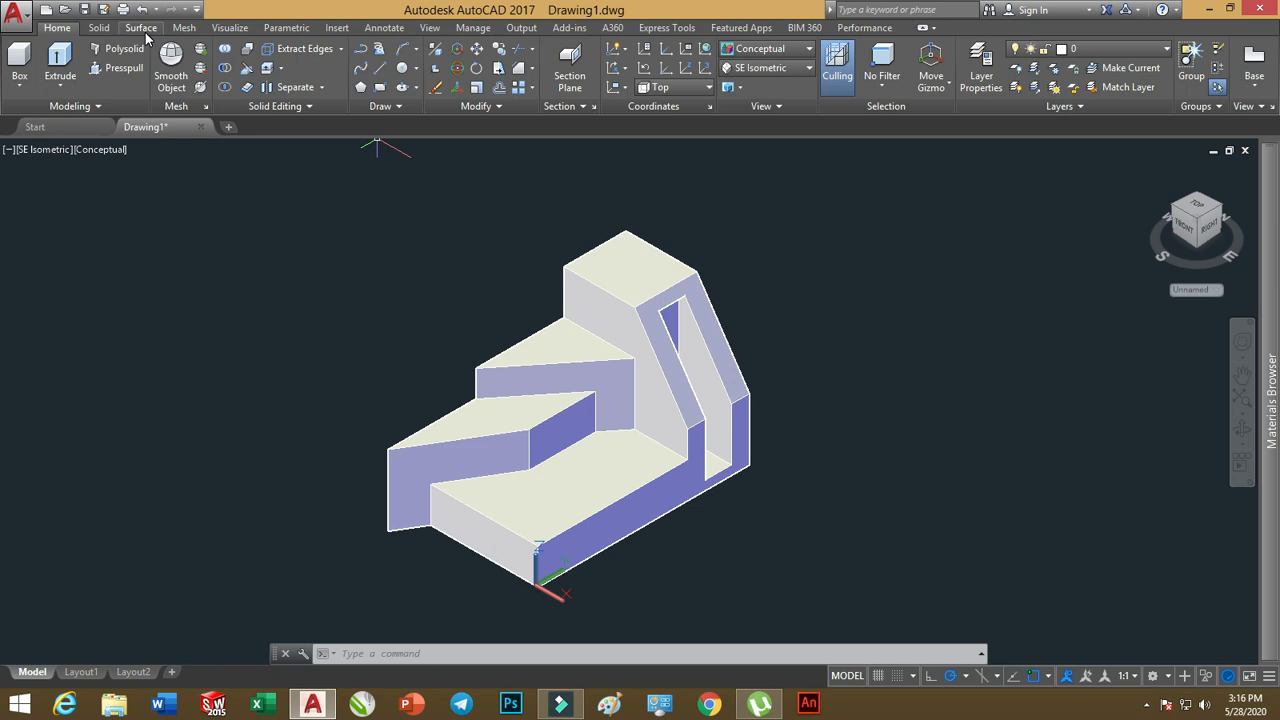
left_click(762, 67)
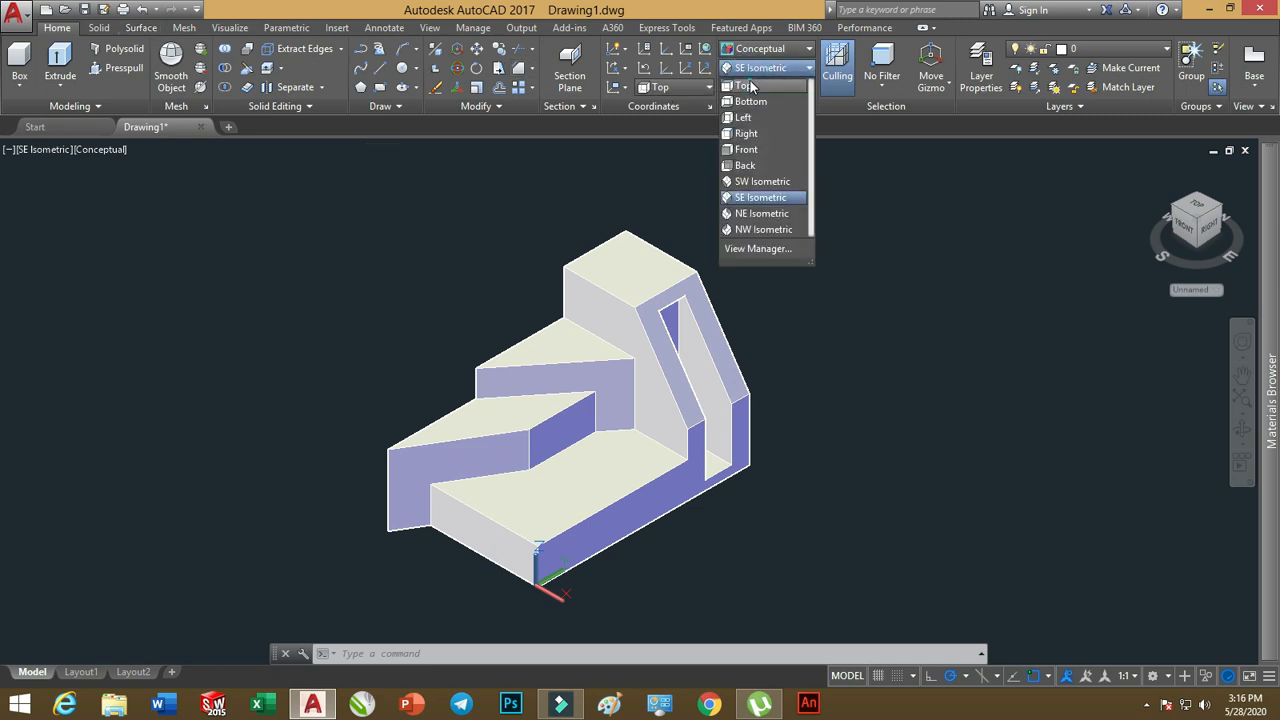
left_click(748, 86)
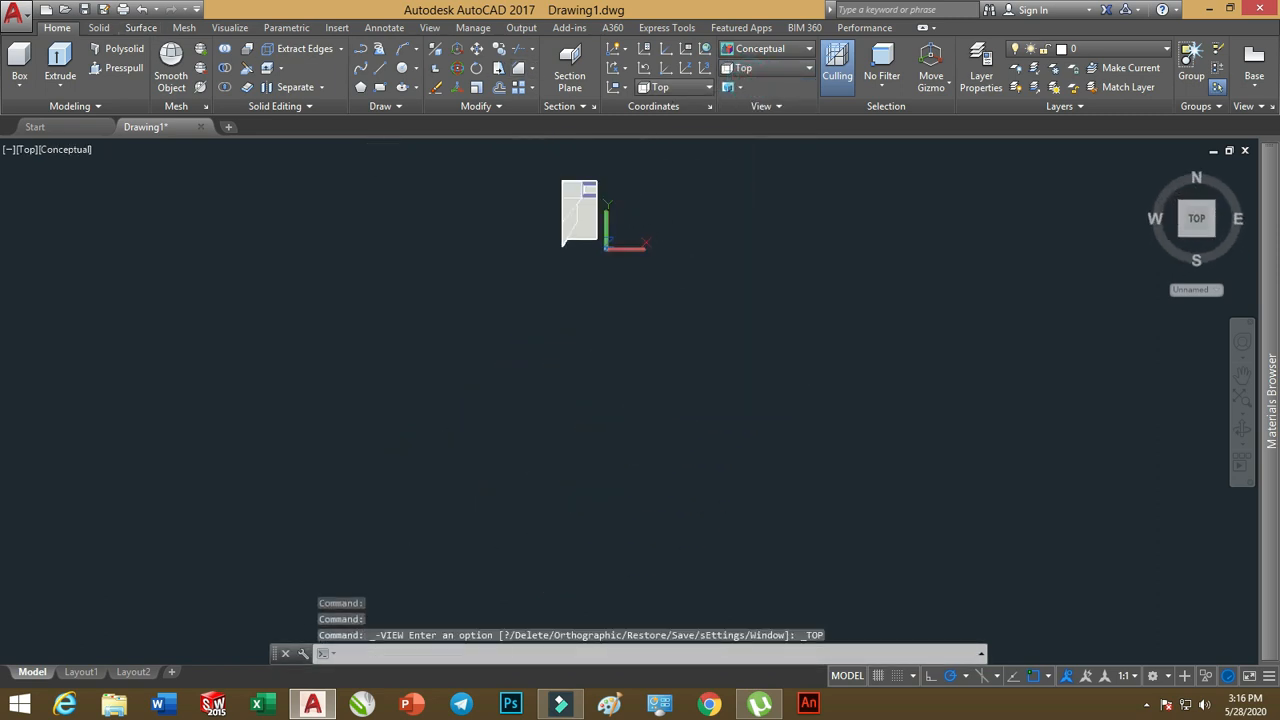
left_click(134, 30)
left_click(101, 52)
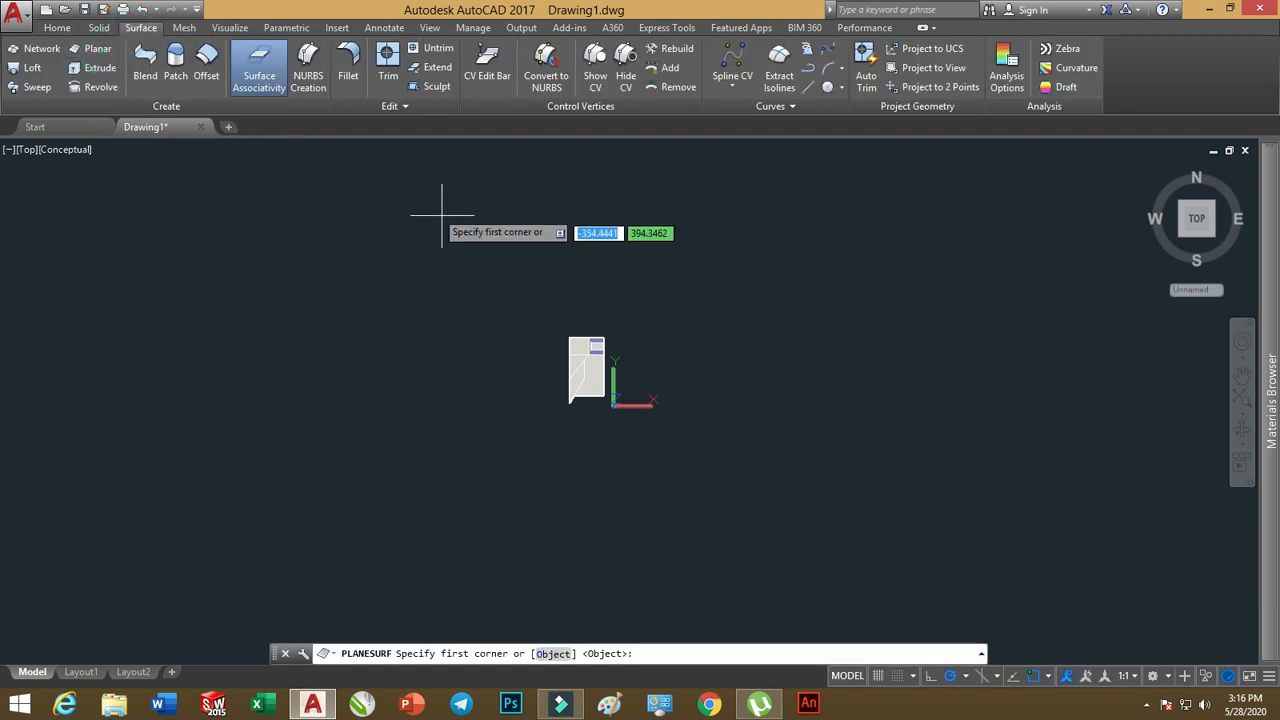
left_click(377, 204)
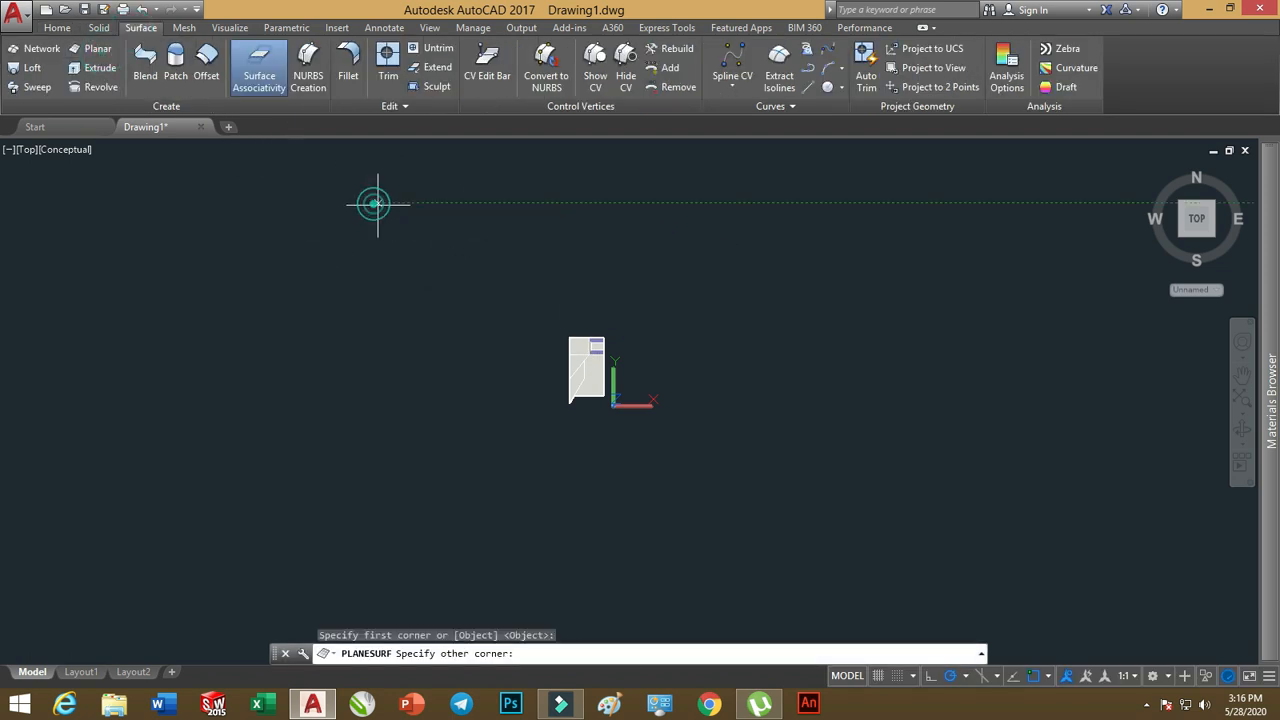
left_click(799, 557)
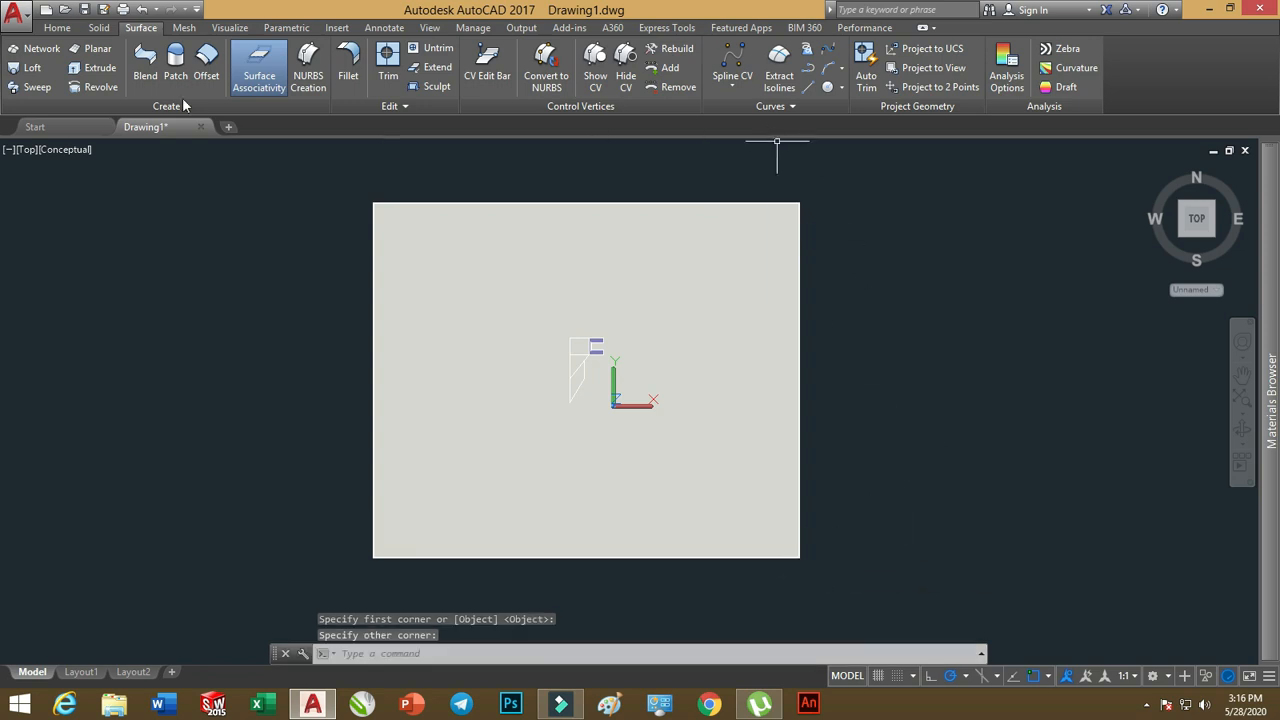
- In the SE Isometric view, move the solid straight up along Z by about 28 units so it sits on the planar surface
left_click(58, 28)
left_click(770, 68)
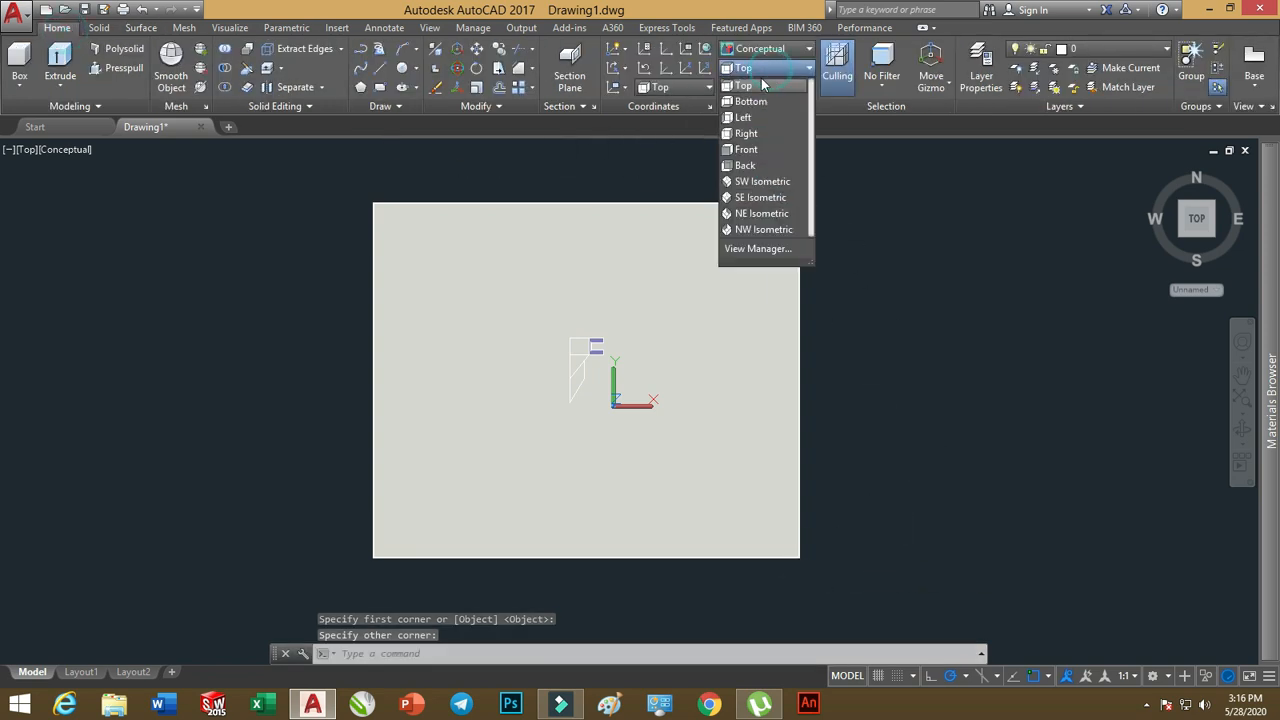
left_click(757, 197)
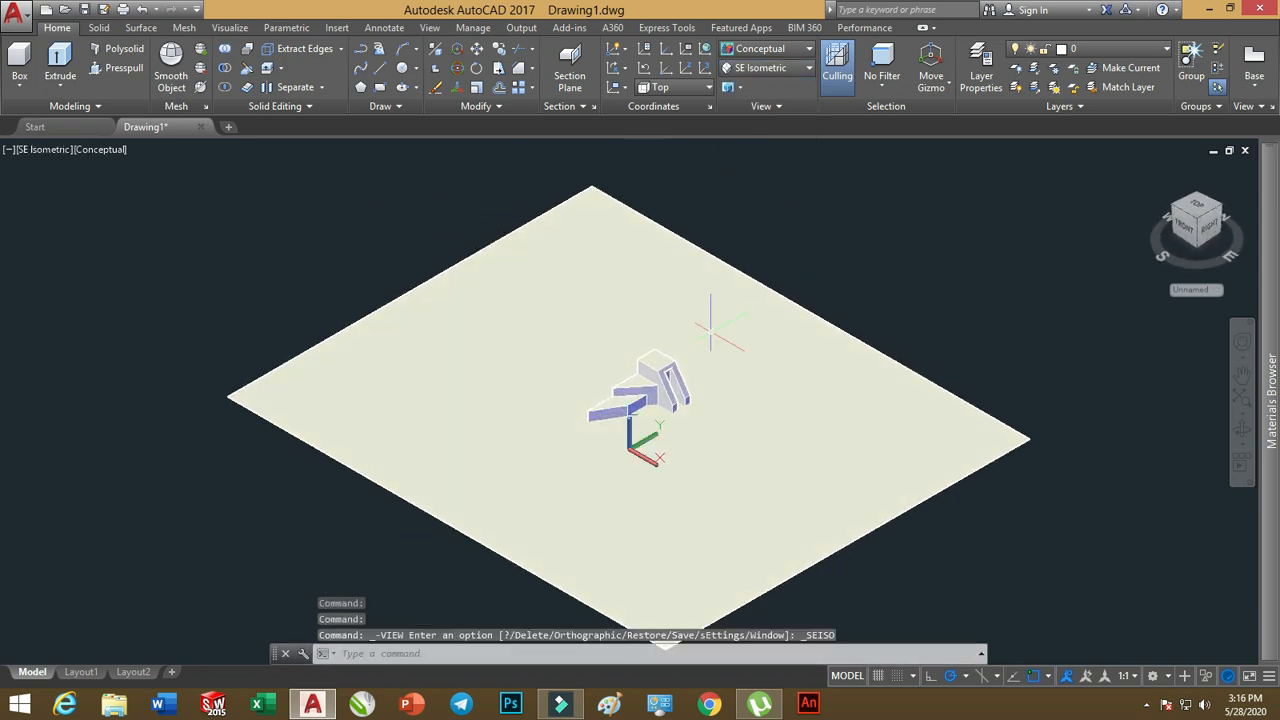
scroll(668, 375, "up", 4)
scroll(652, 385, "up", 2)
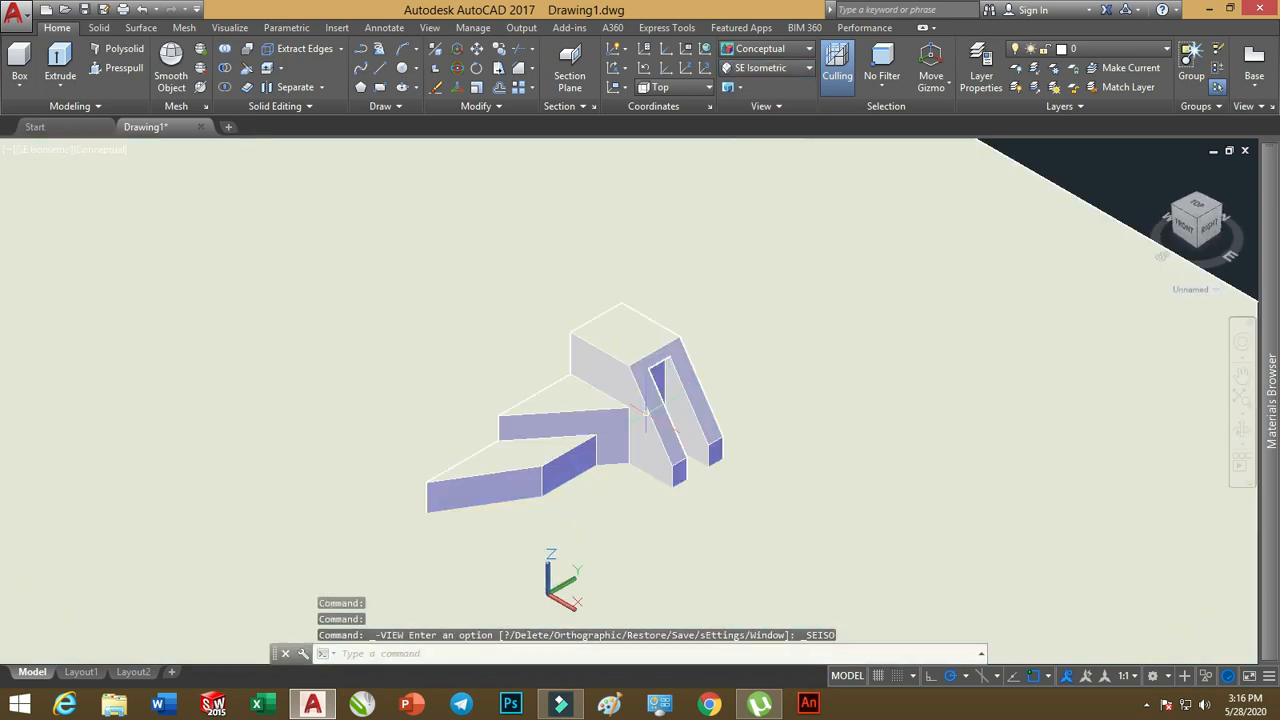
scroll(645, 330, "down", 3)
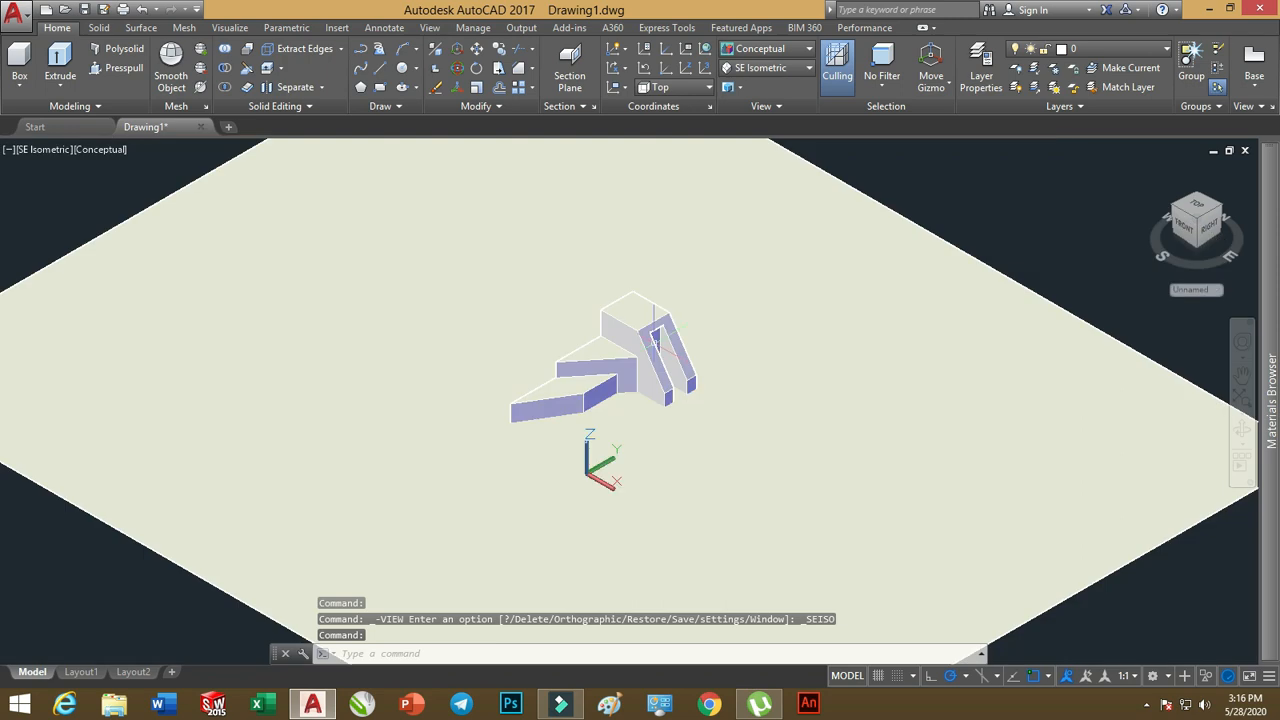
left_click(645, 325)
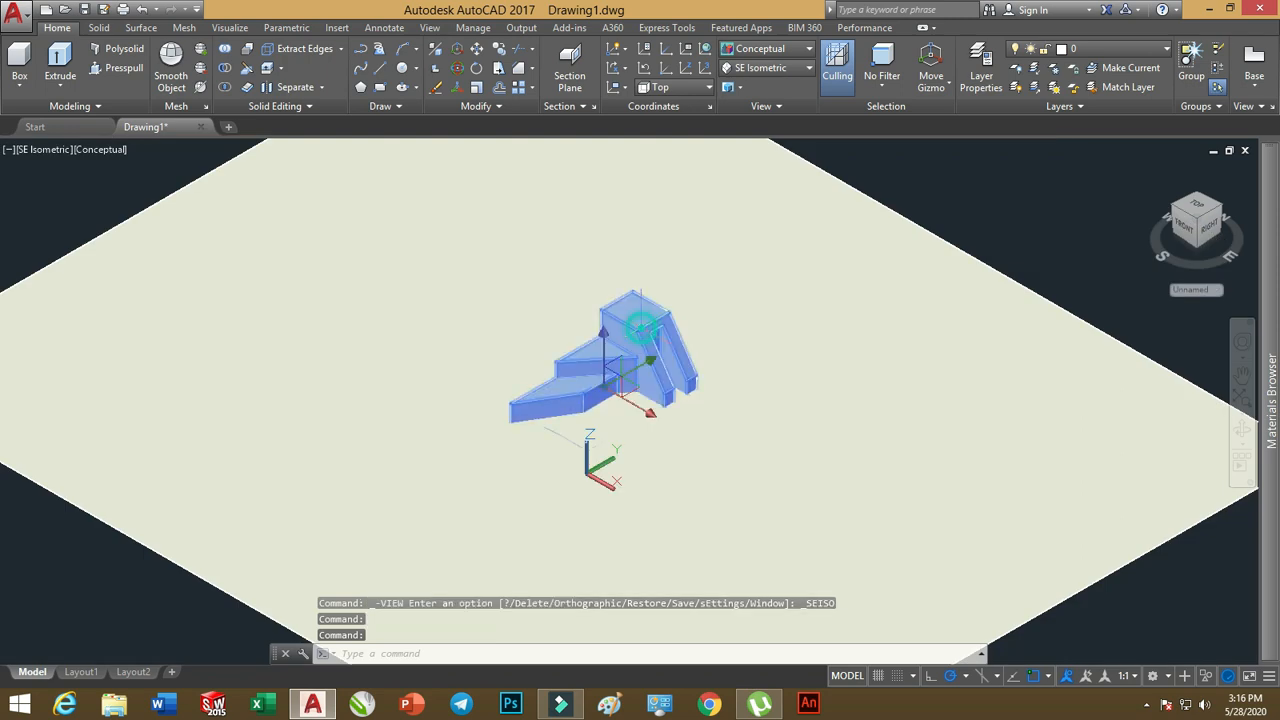
left_click(606, 346)
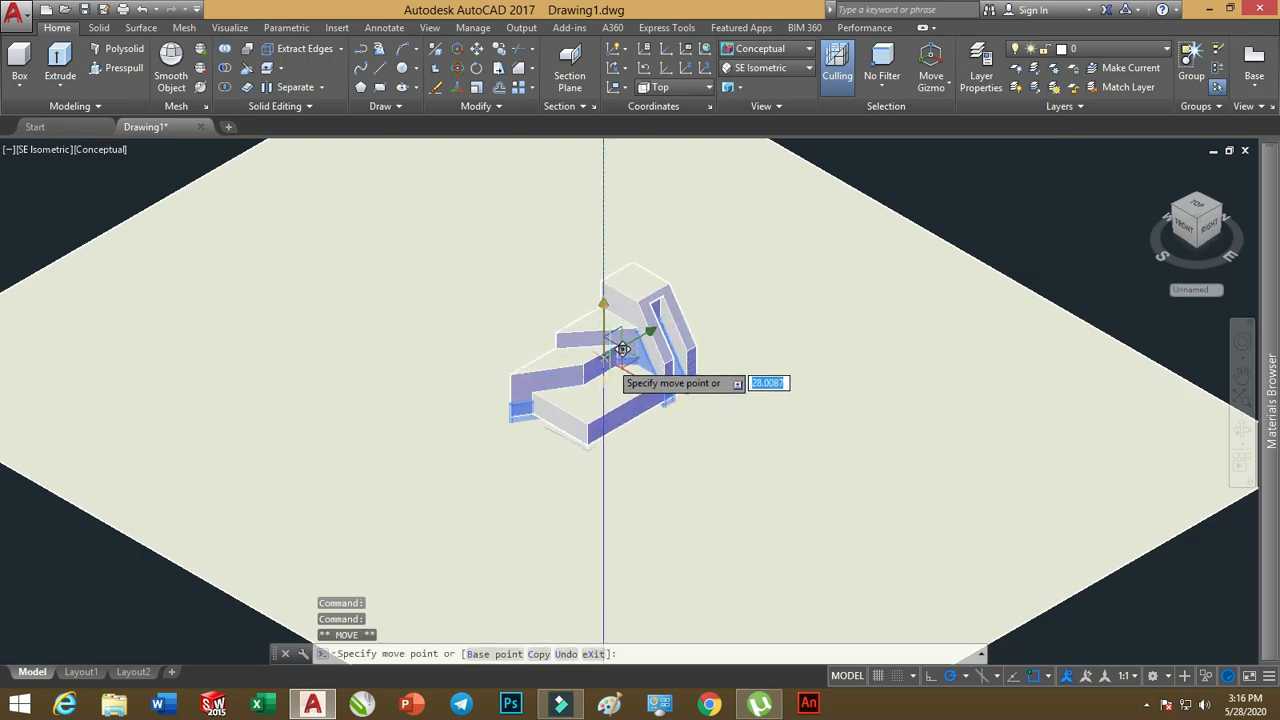
left_click(620, 350)
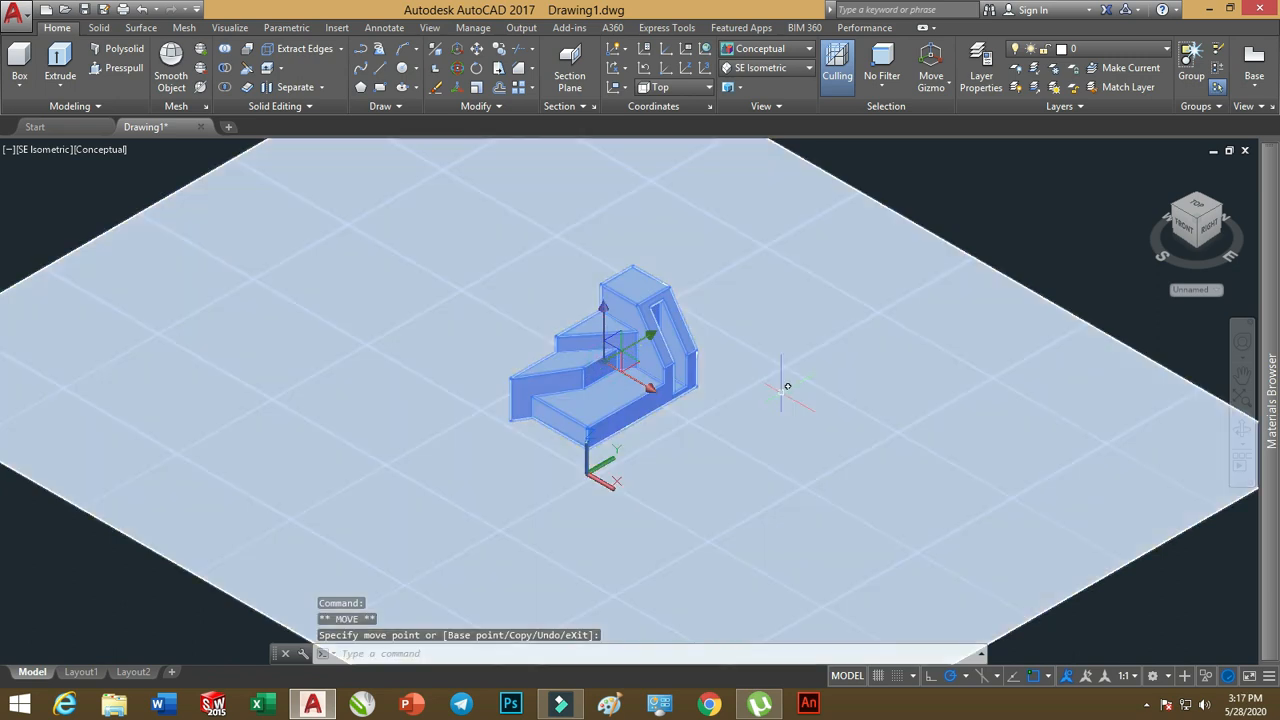
- List the Flooring materials of the Autodesk Library in the Materials Browser
scroll(767, 351, "up", 5)
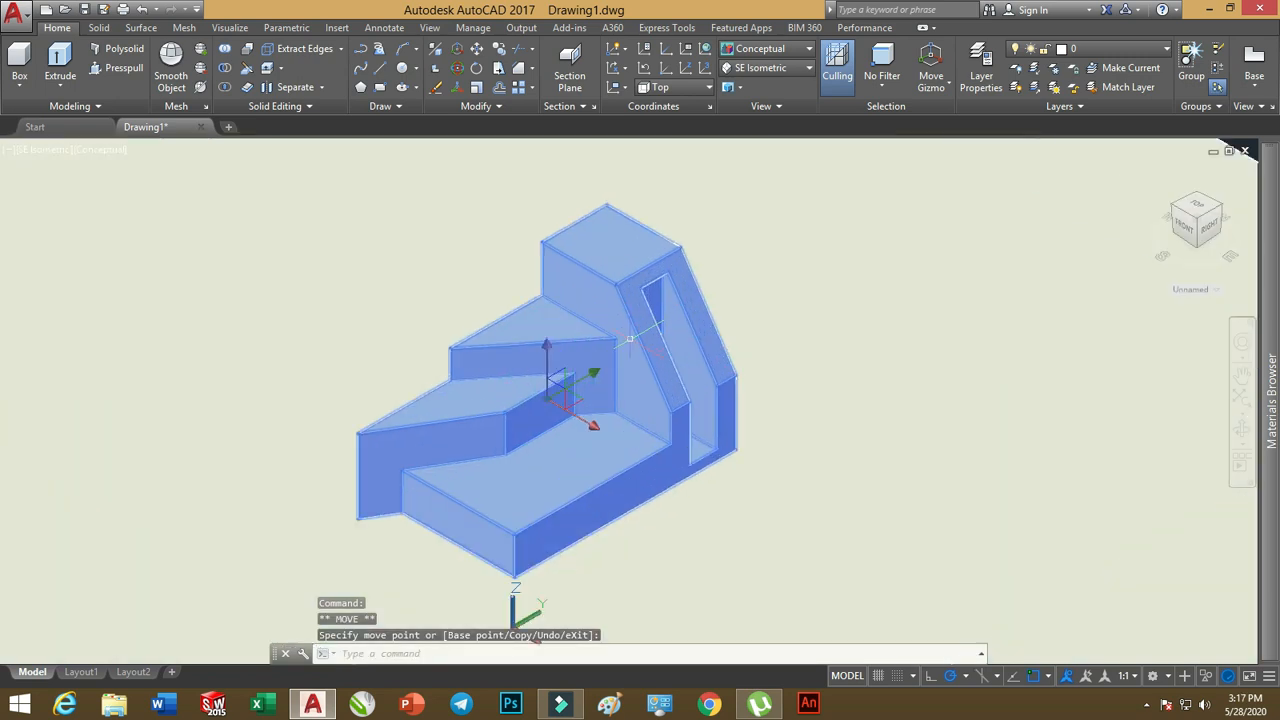
middle_click_drag(613, 338, 603, 330)
scroll(534, 329, "up", 2)
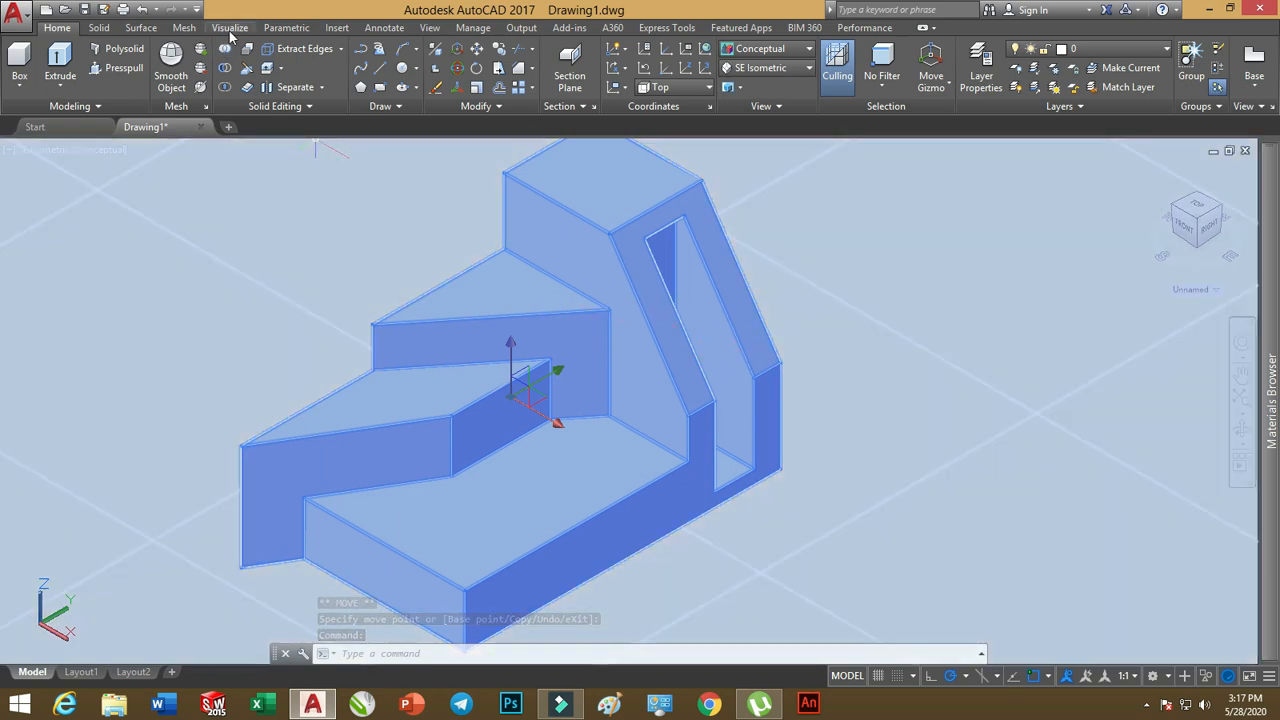
left_click(230, 30)
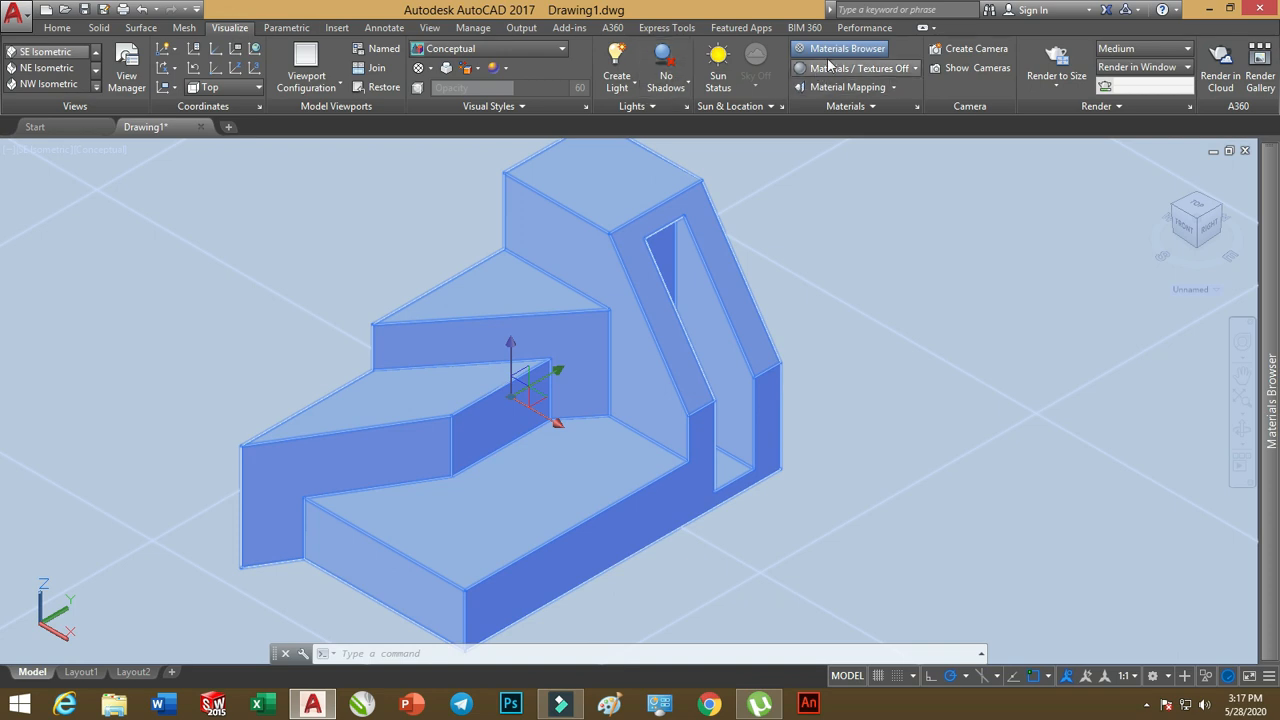
mouse_move(1270, 530)
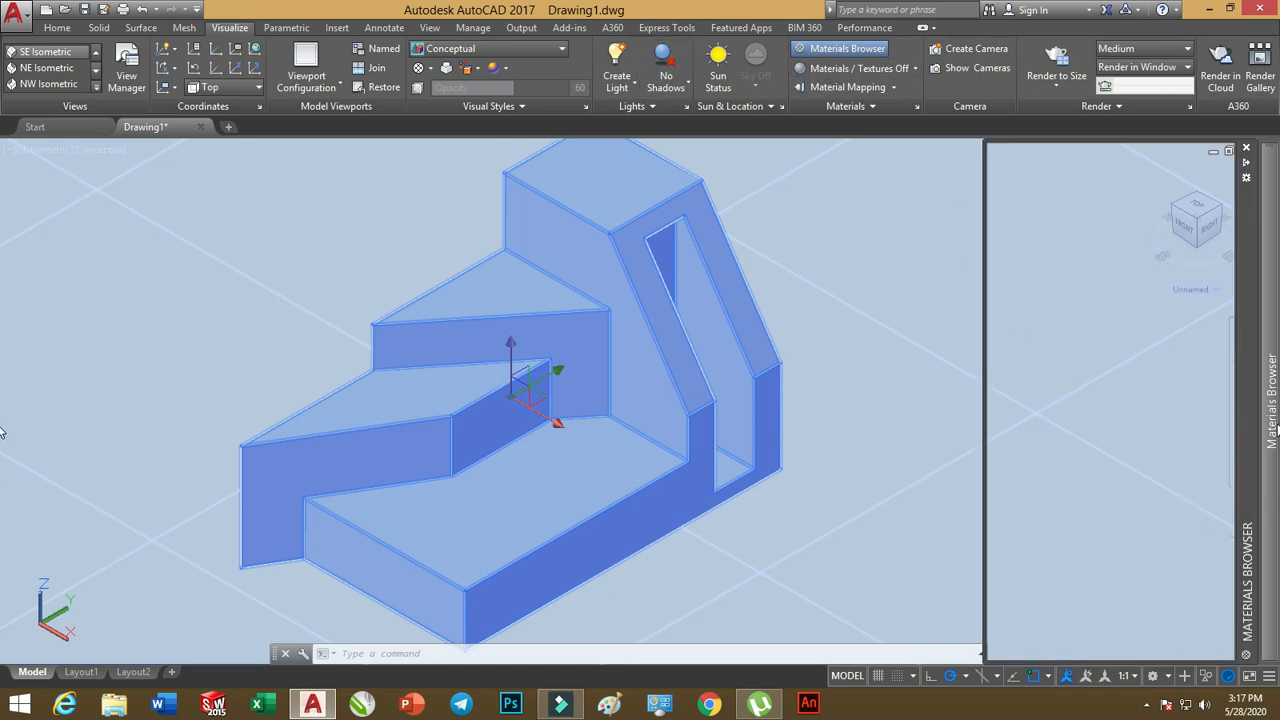
left_click(1114, 311)
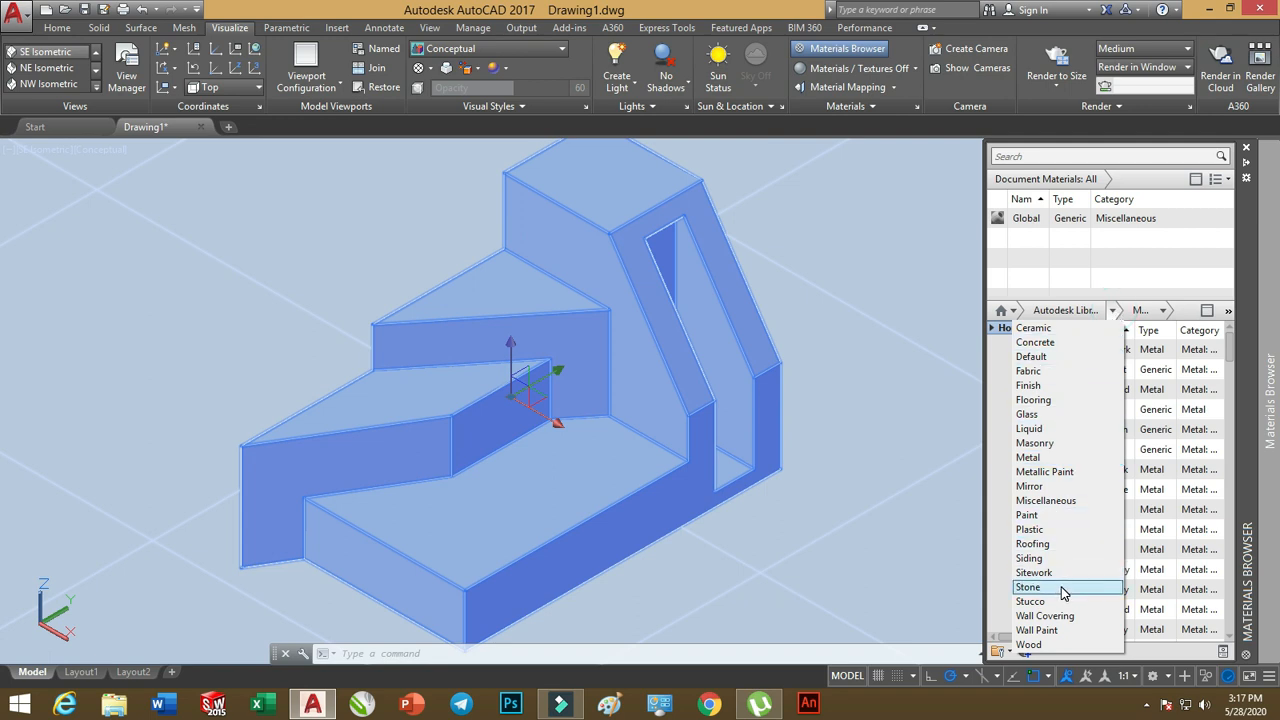
left_click(1048, 400)
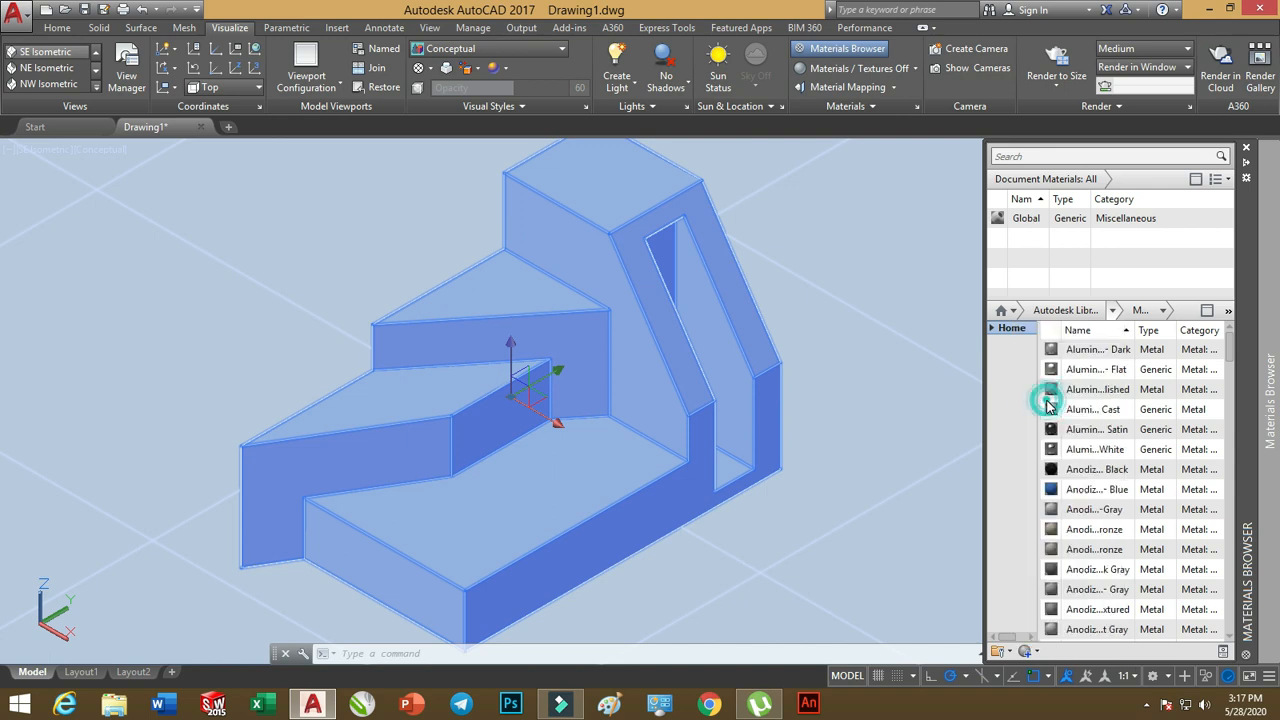
- Assign the Terrazzo - Tan flooring material to the ground surface and set the visual style to Realistic
scroll(1229, 380, "down", 2)
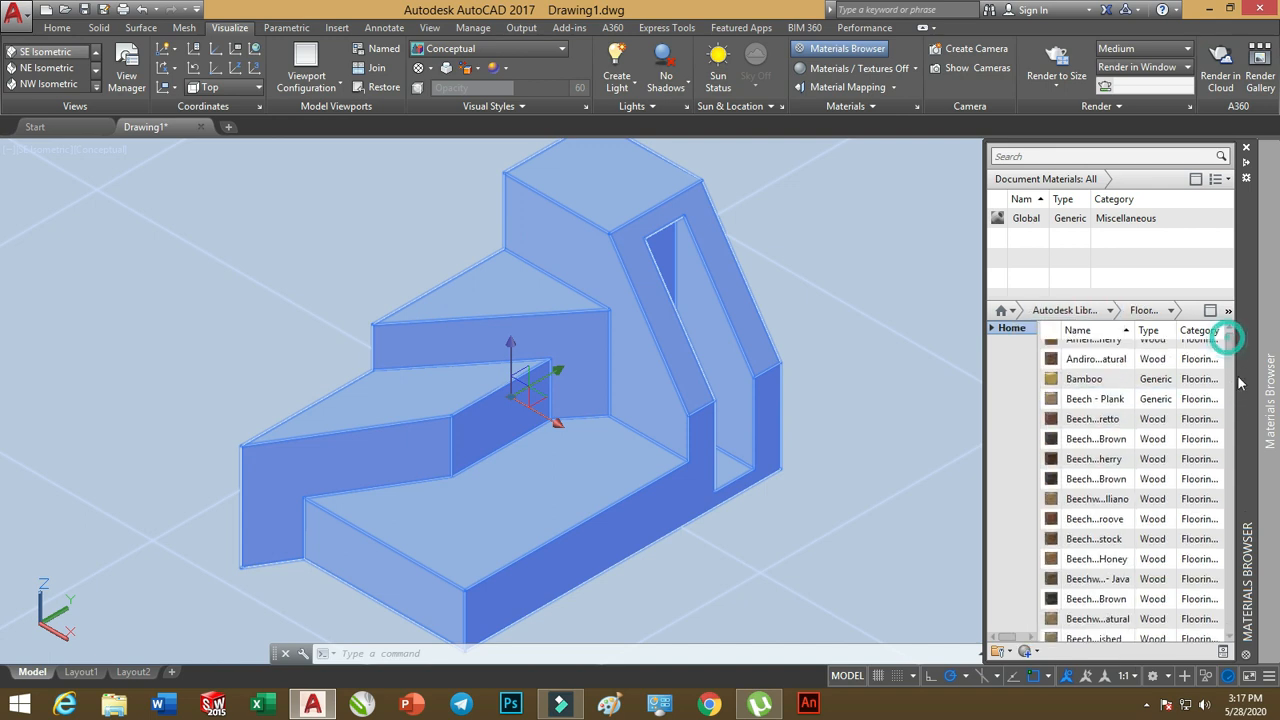
scroll(1230, 430, "down", 20)
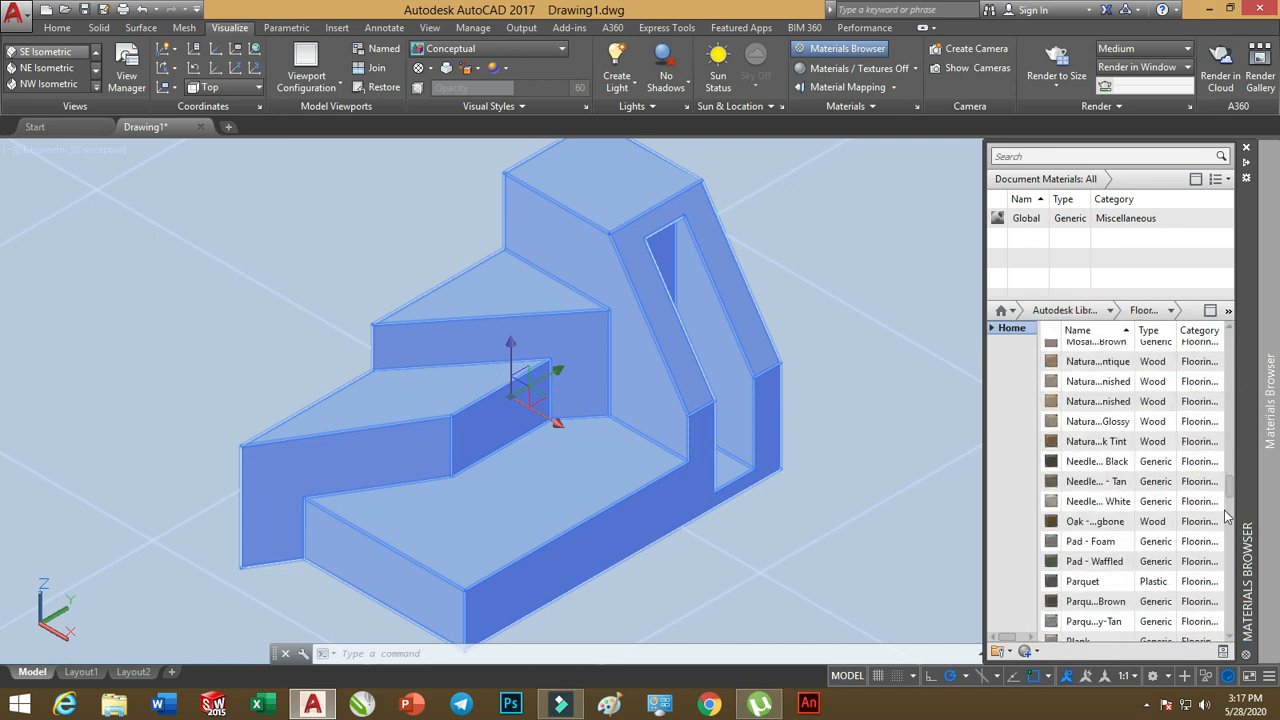
scroll(1226, 530, "down", 10)
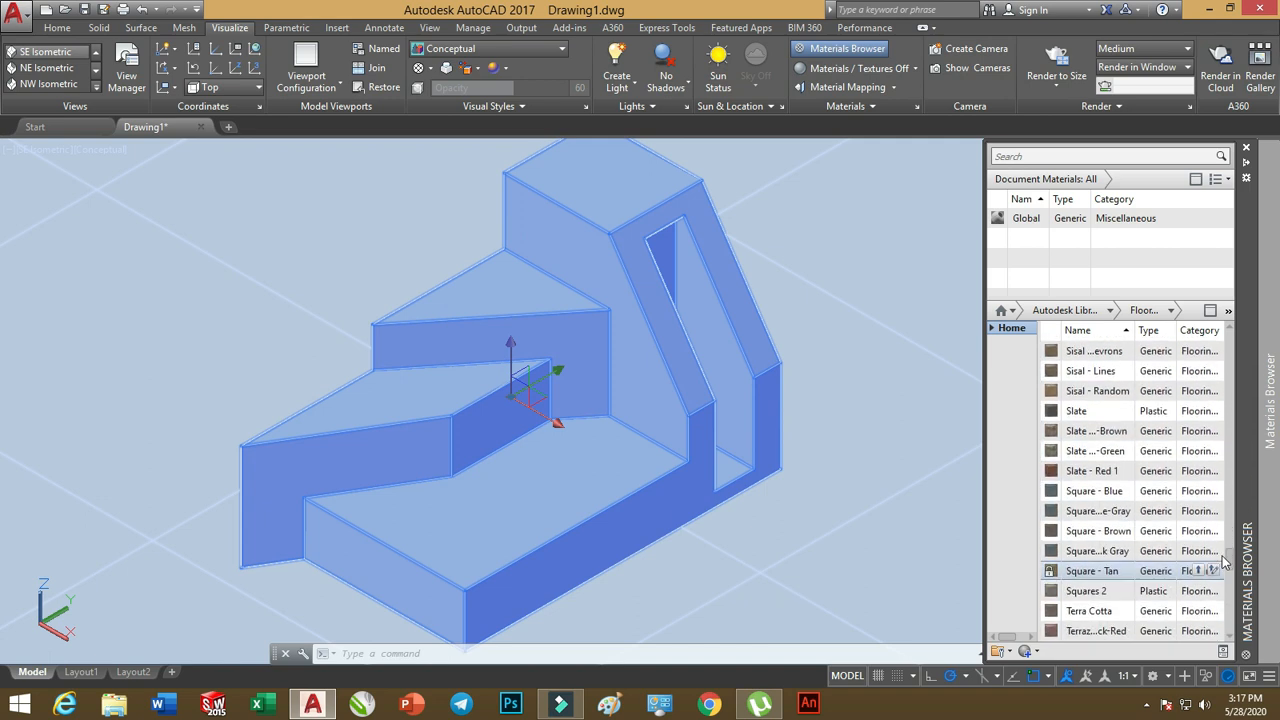
scroll(1225, 570, "down", 2)
scroll(1225, 572, "down", 5)
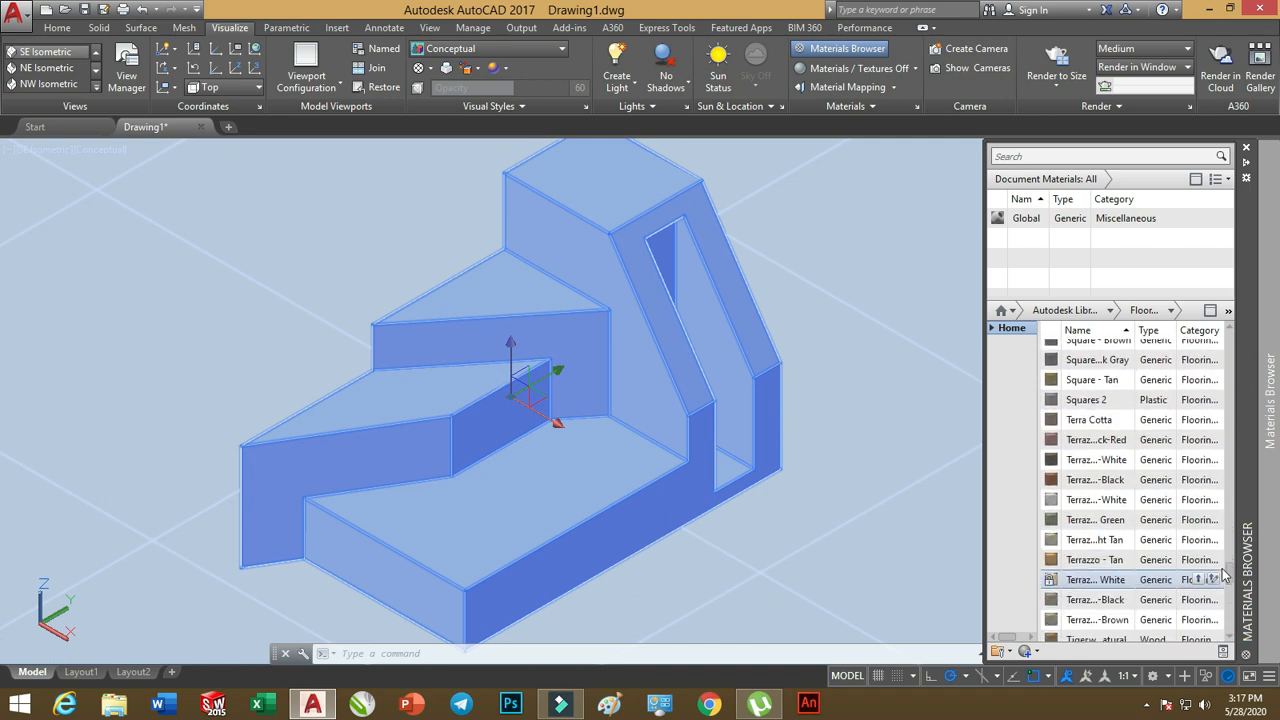
scroll(1226, 575, "up", 3)
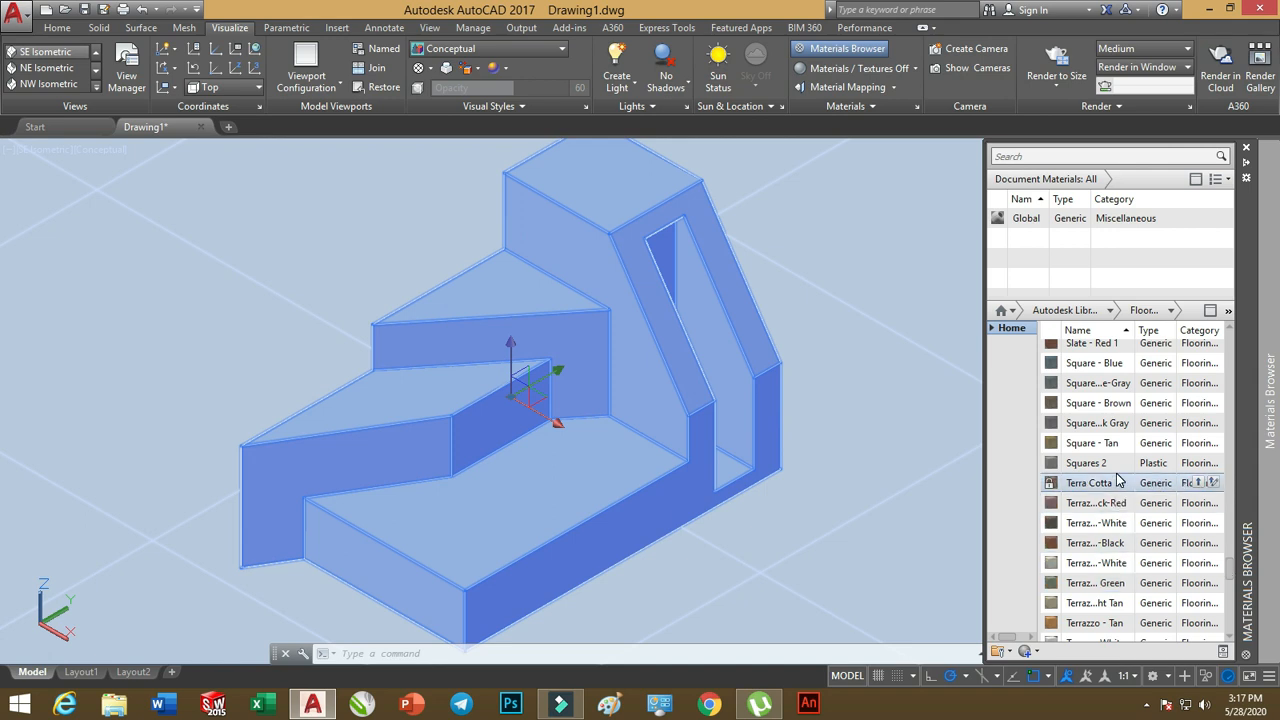
scroll(1117, 477, "down", 3)
scroll(1113, 480, "down", 5)
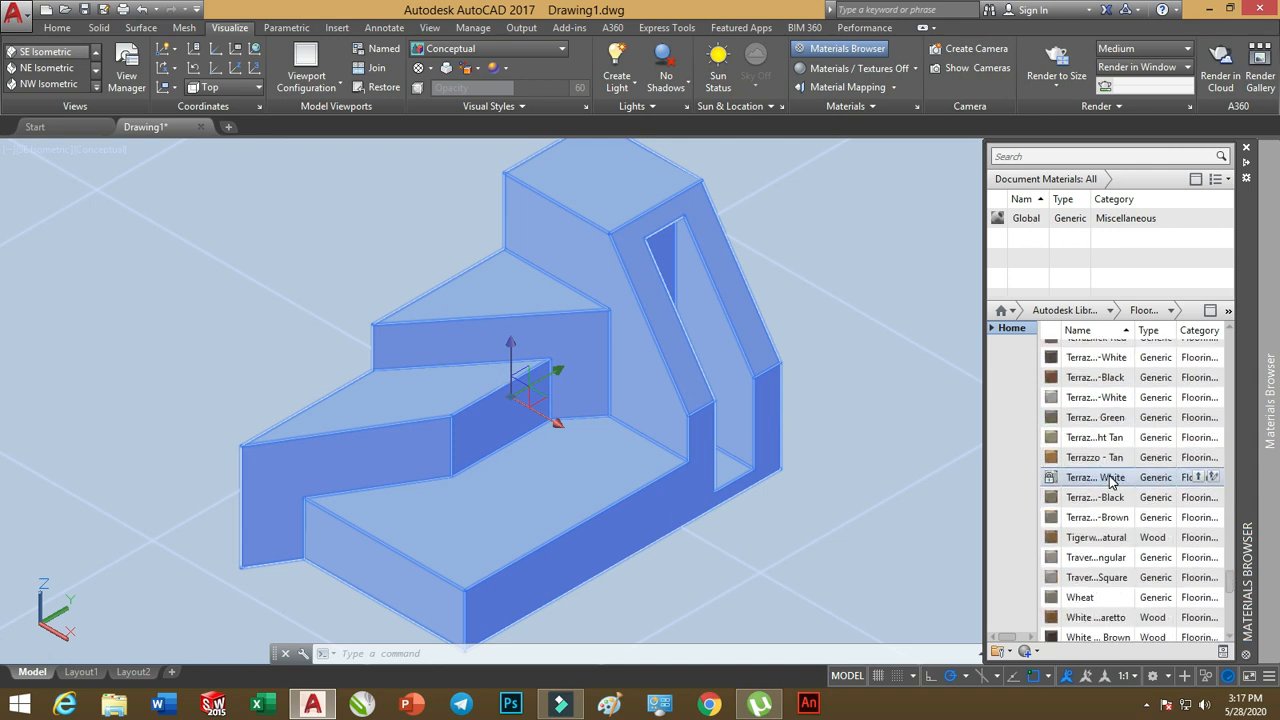
scroll(1111, 482, "up", 10)
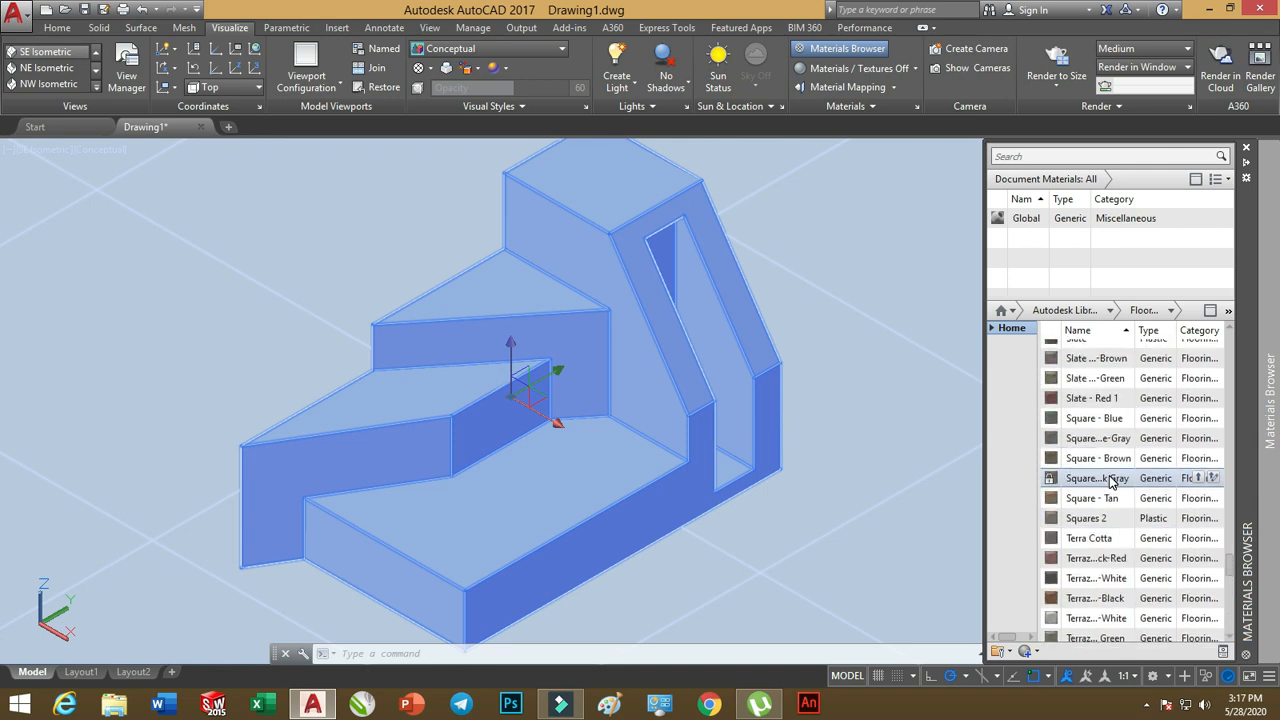
scroll(1110, 481, "up", 3)
scroll(1110, 481, "down", 8)
scroll(1110, 483, "down", 10)
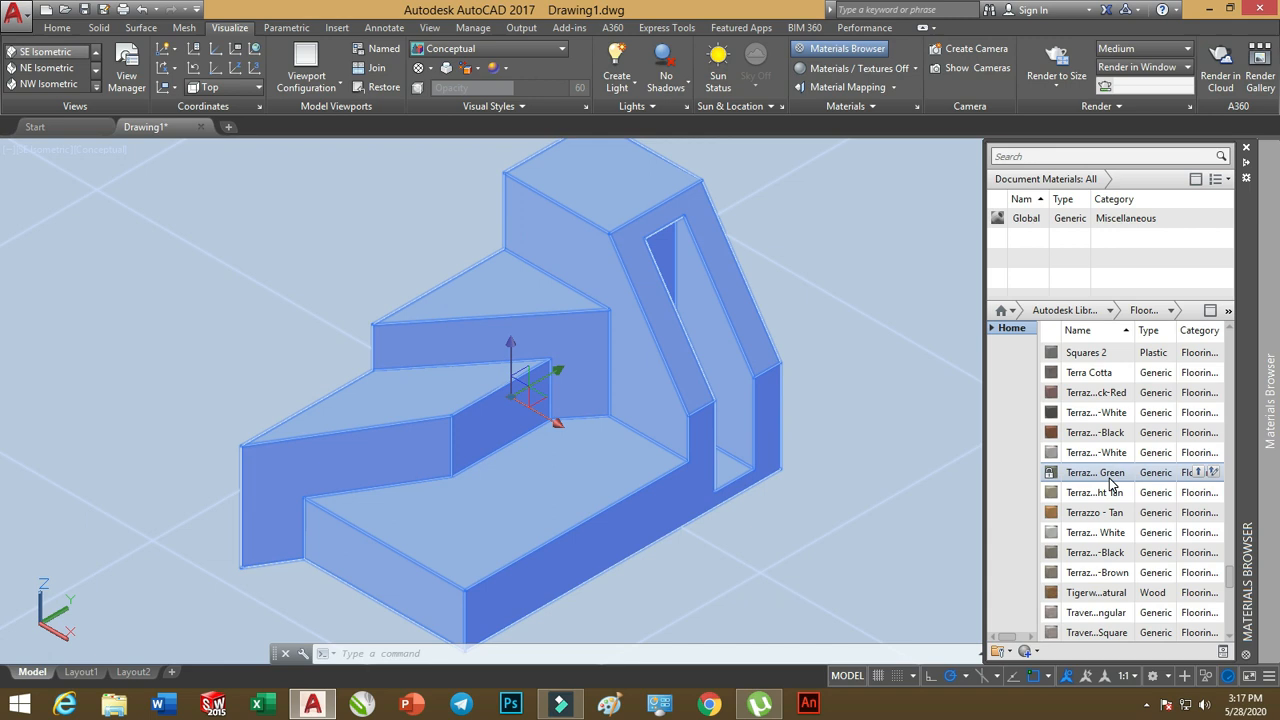
left_click_drag(1085, 460, 909, 393)
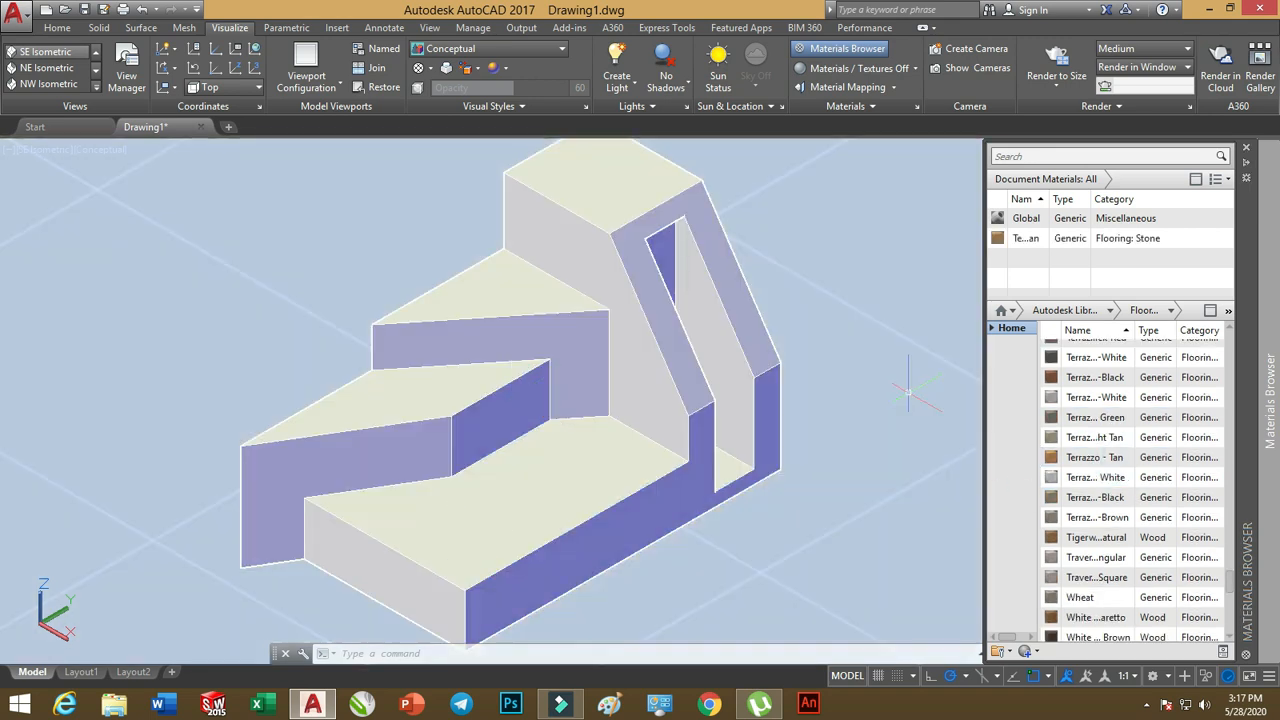
left_click(106, 151)
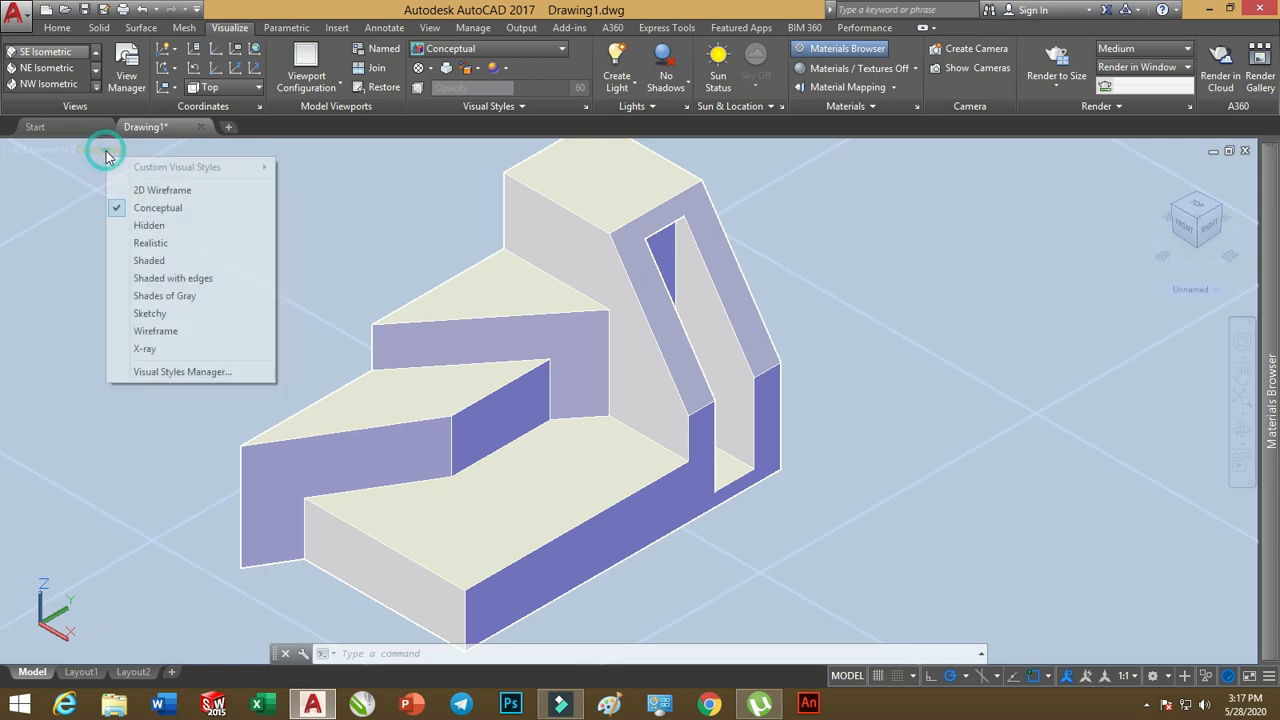
left_click(140, 243)
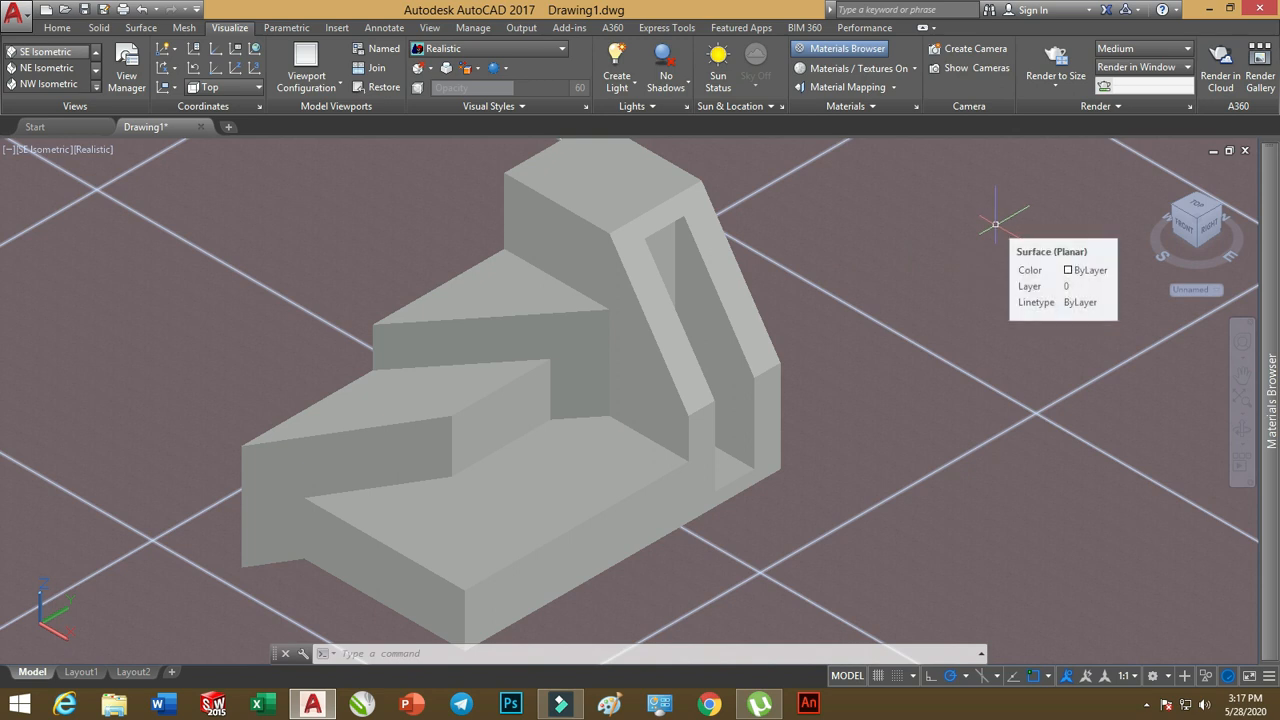
- Assign the Chrome - Satin material from the library's Metal category to the solid part
mouse_move(1268, 400)
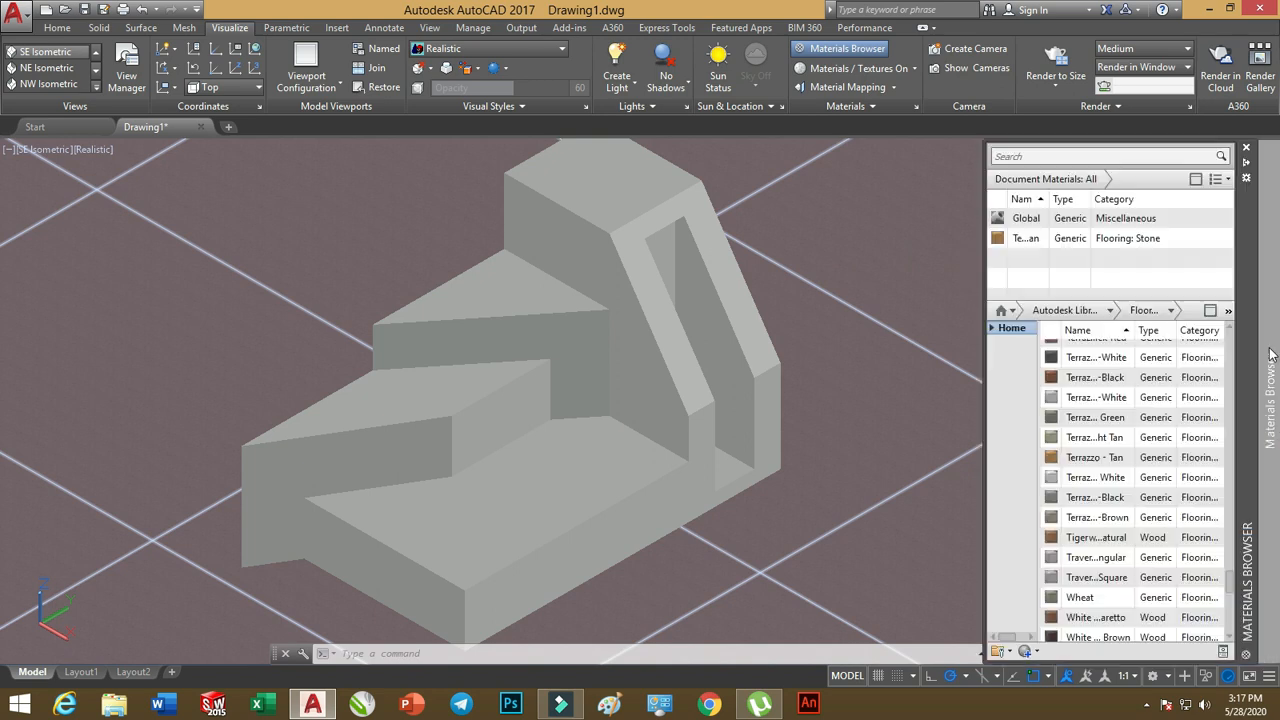
left_click(1110, 310)
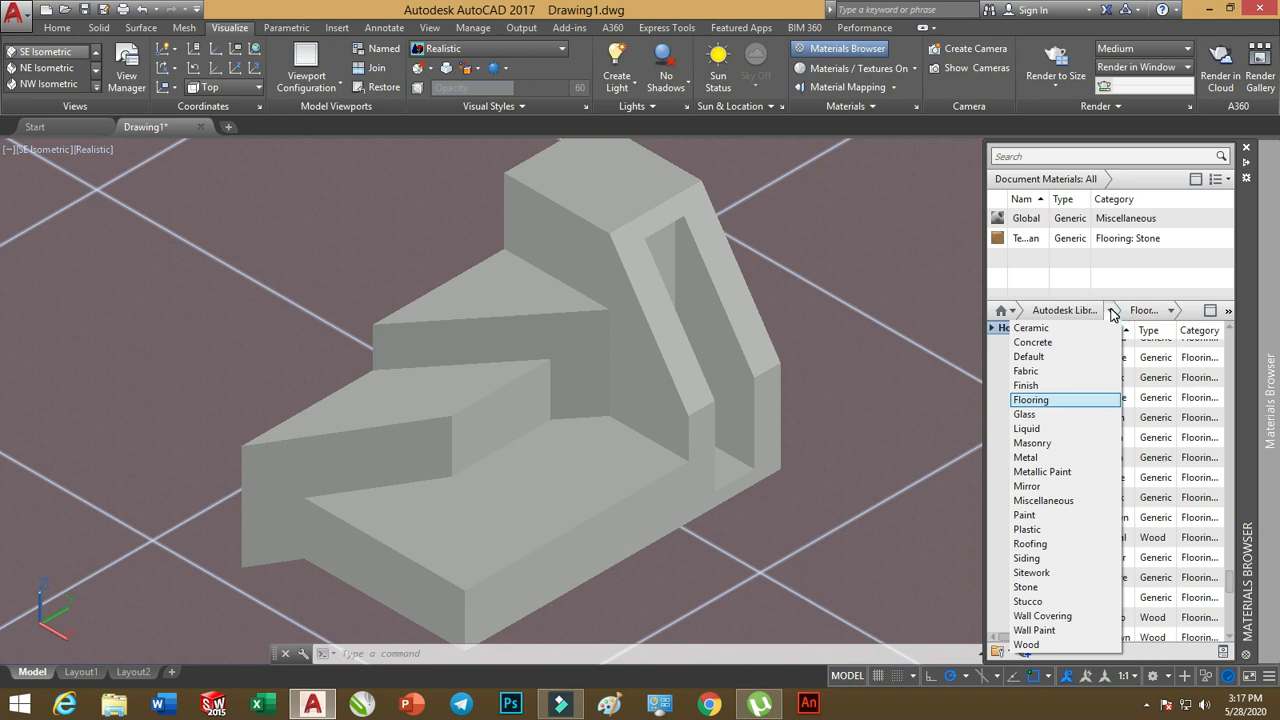
left_click(1037, 458)
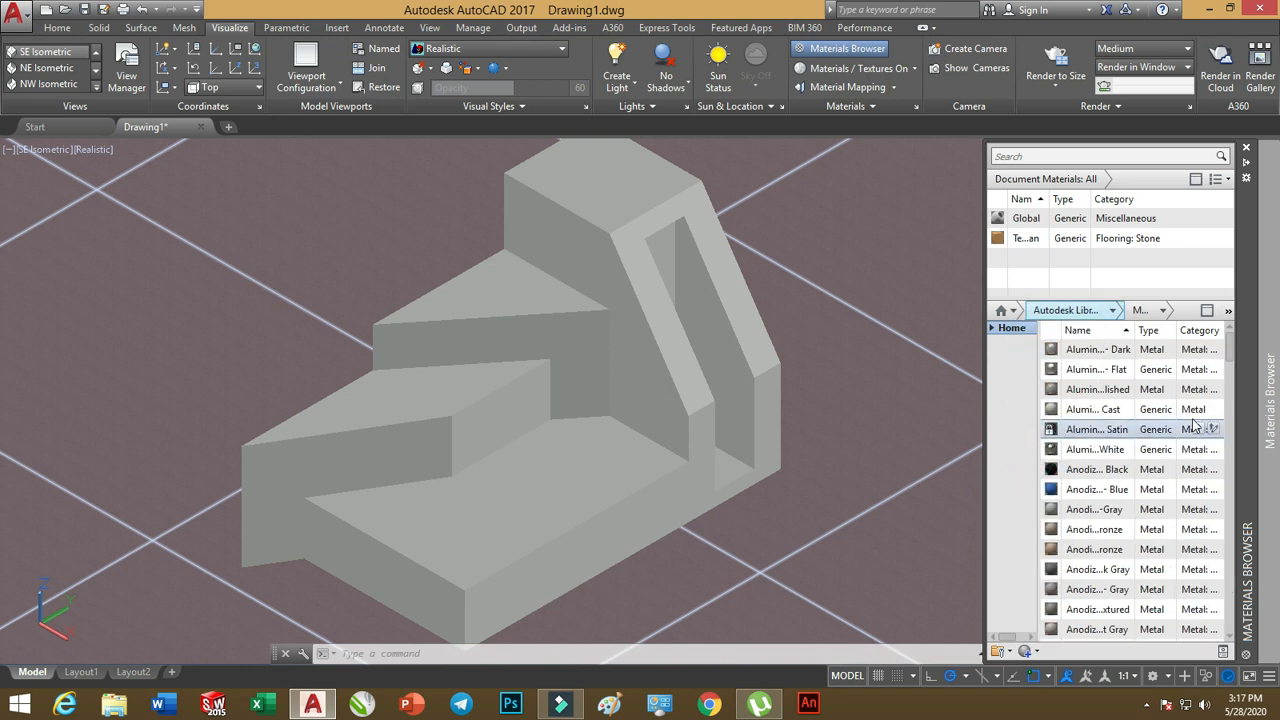
left_click_drag(1232, 347, 1221, 603)
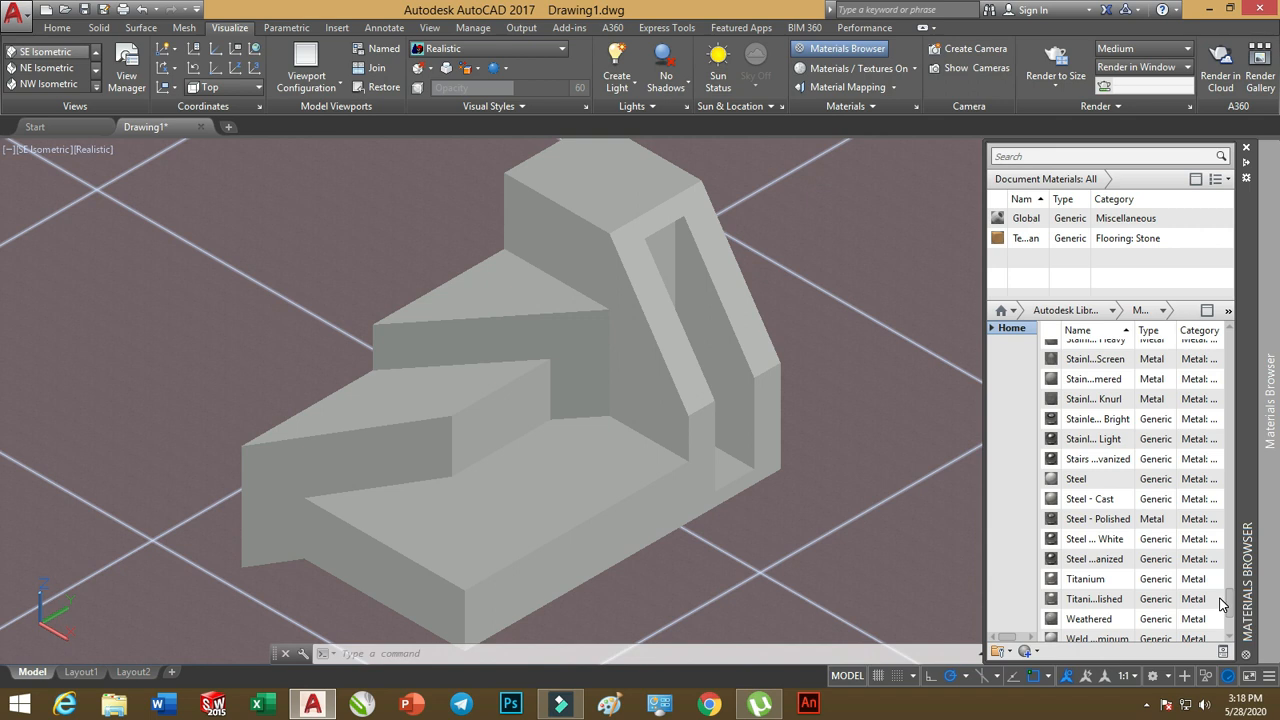
left_click_drag(1221, 603, 1244, 414)
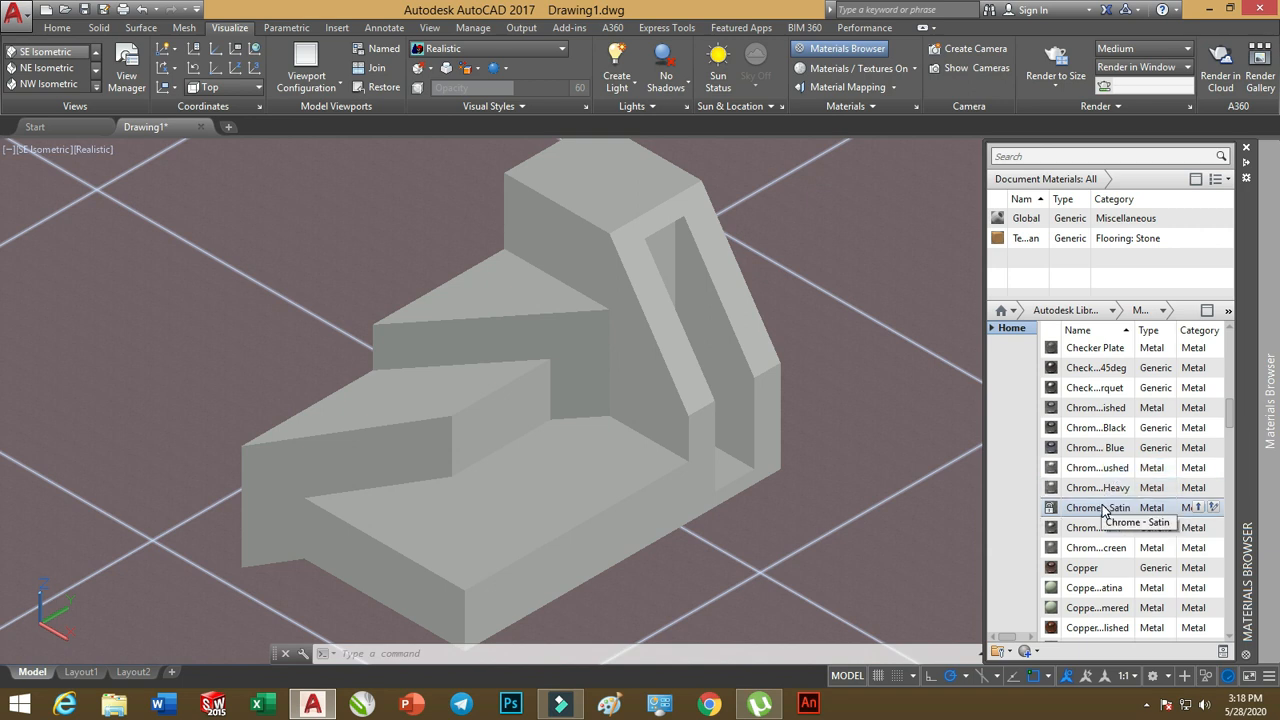
left_click_drag(1103, 511, 778, 405)
left_click_drag(693, 359, 692, 359)
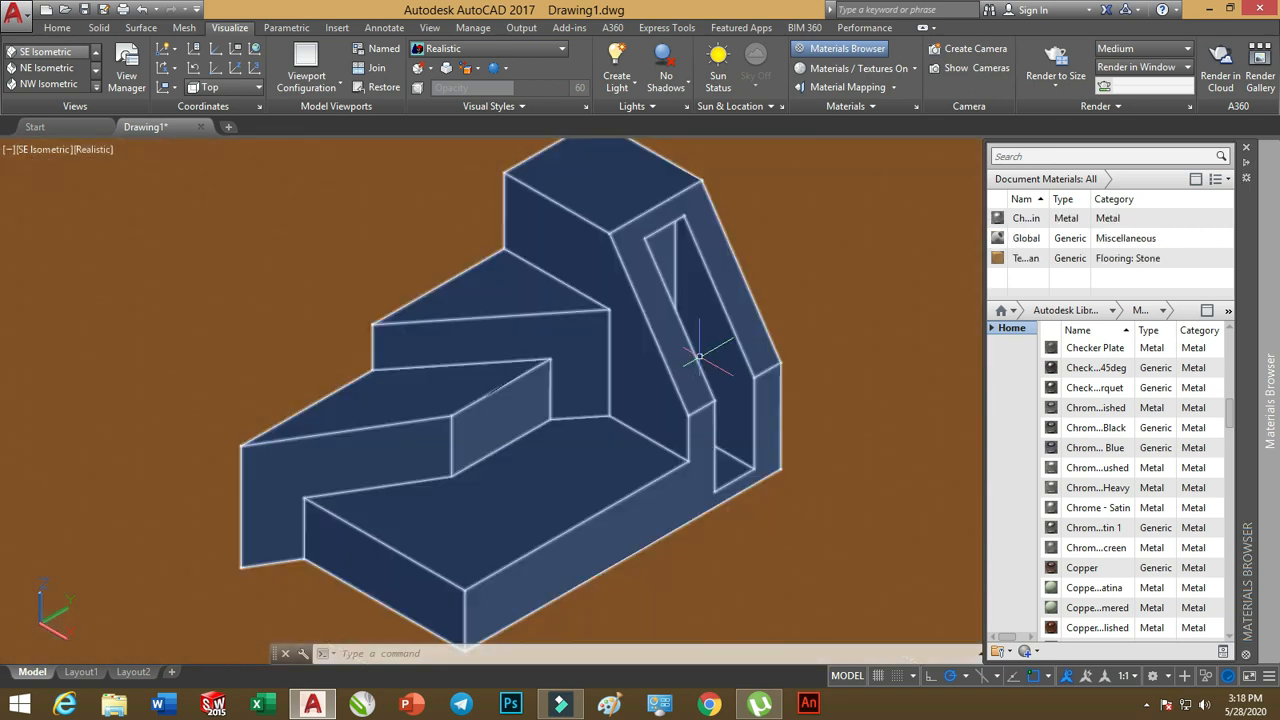
- Run a test render of the part on its ground surface, and close the render window
left_click(1056, 57)
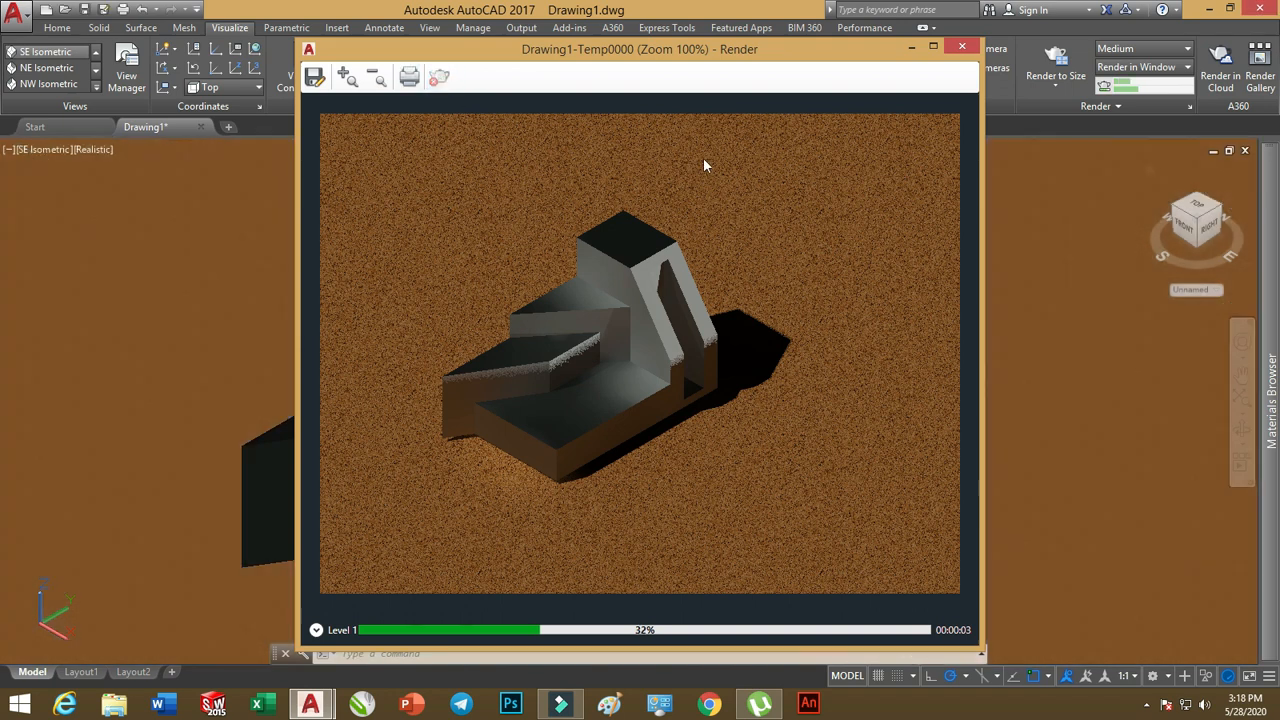
left_click(964, 49)
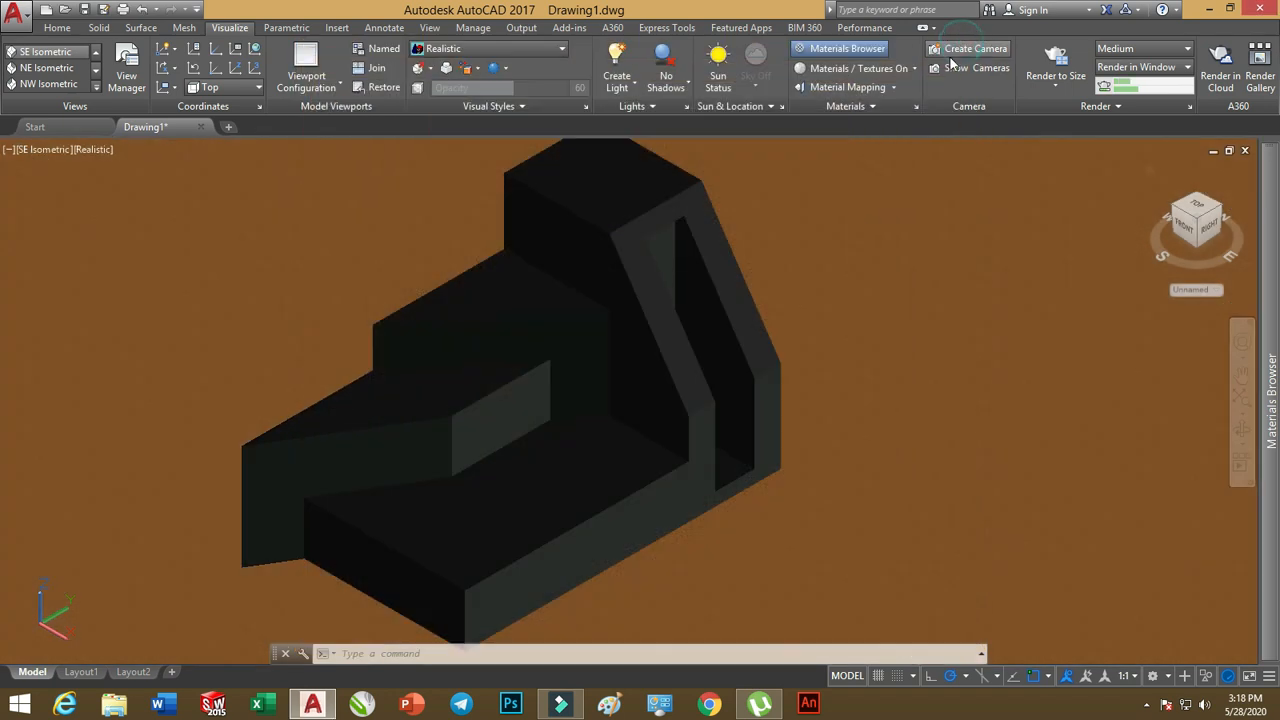
- Turn on the render environment and set its image-based lighting to Gypsum Crater
left_click(1112, 106)
left_click(1078, 124)
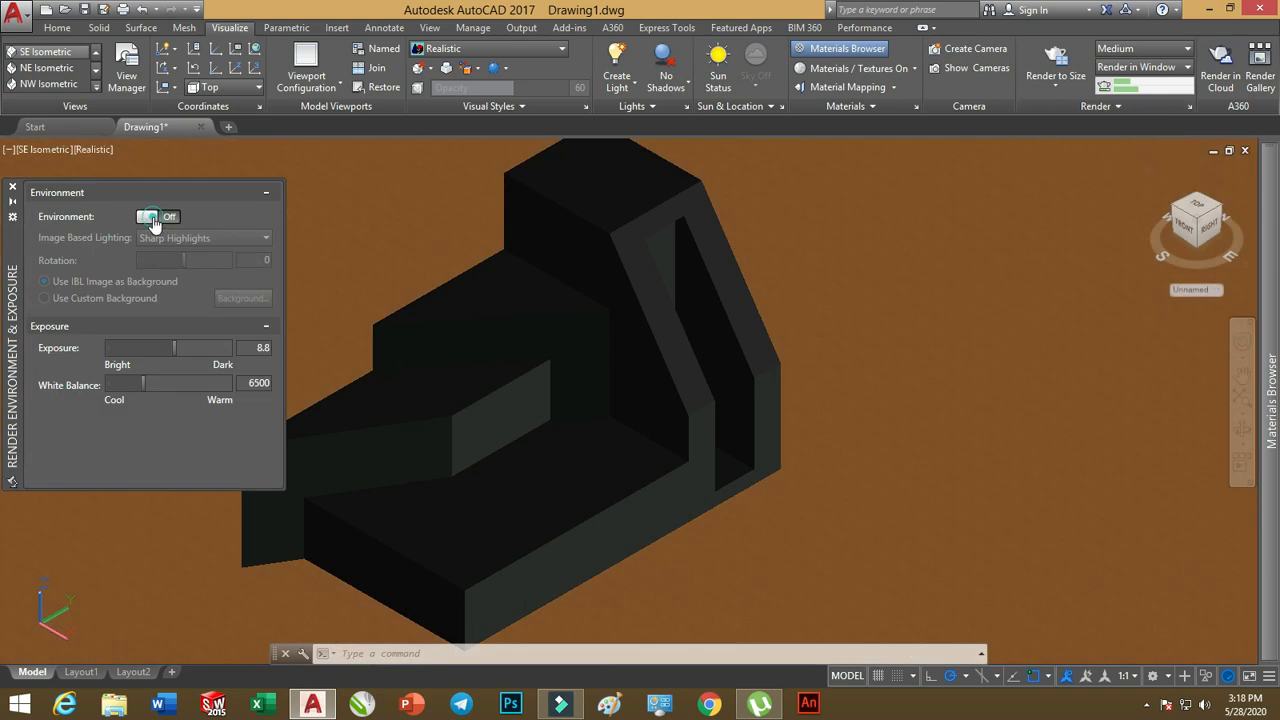
left_click(152, 218)
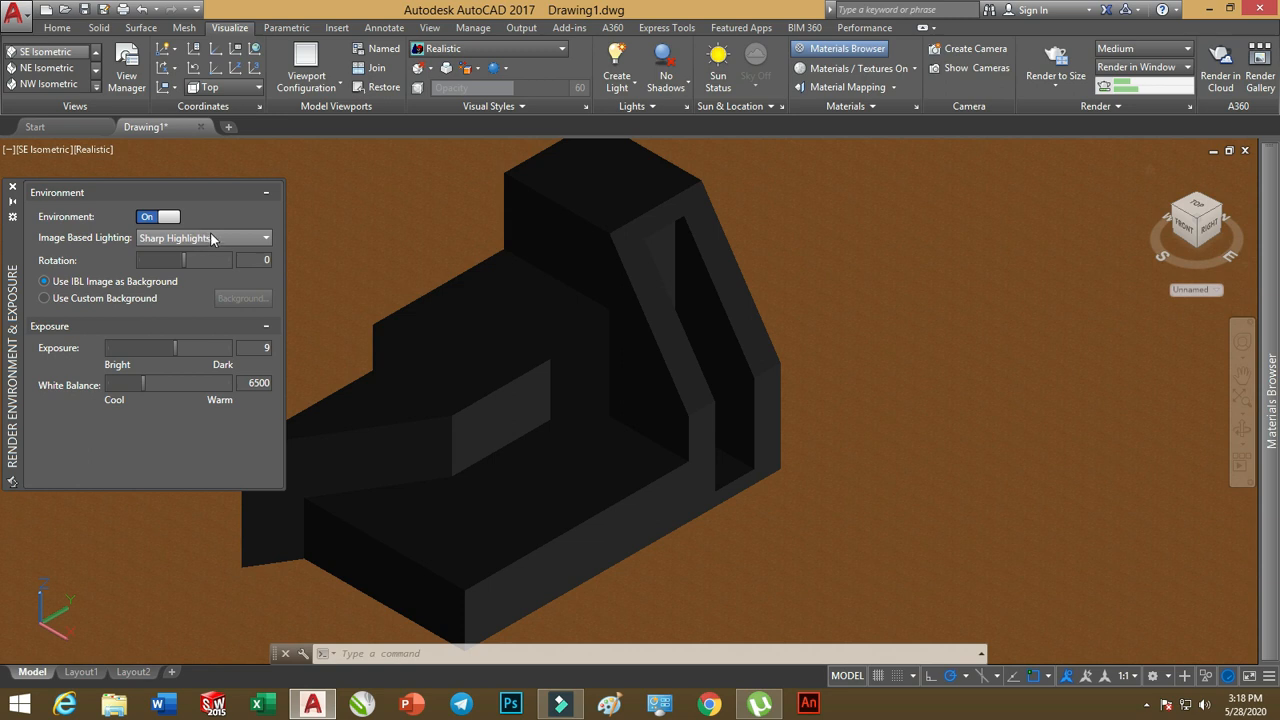
left_click(215, 240)
left_click(214, 238)
left_click(214, 238)
left_click(172, 256)
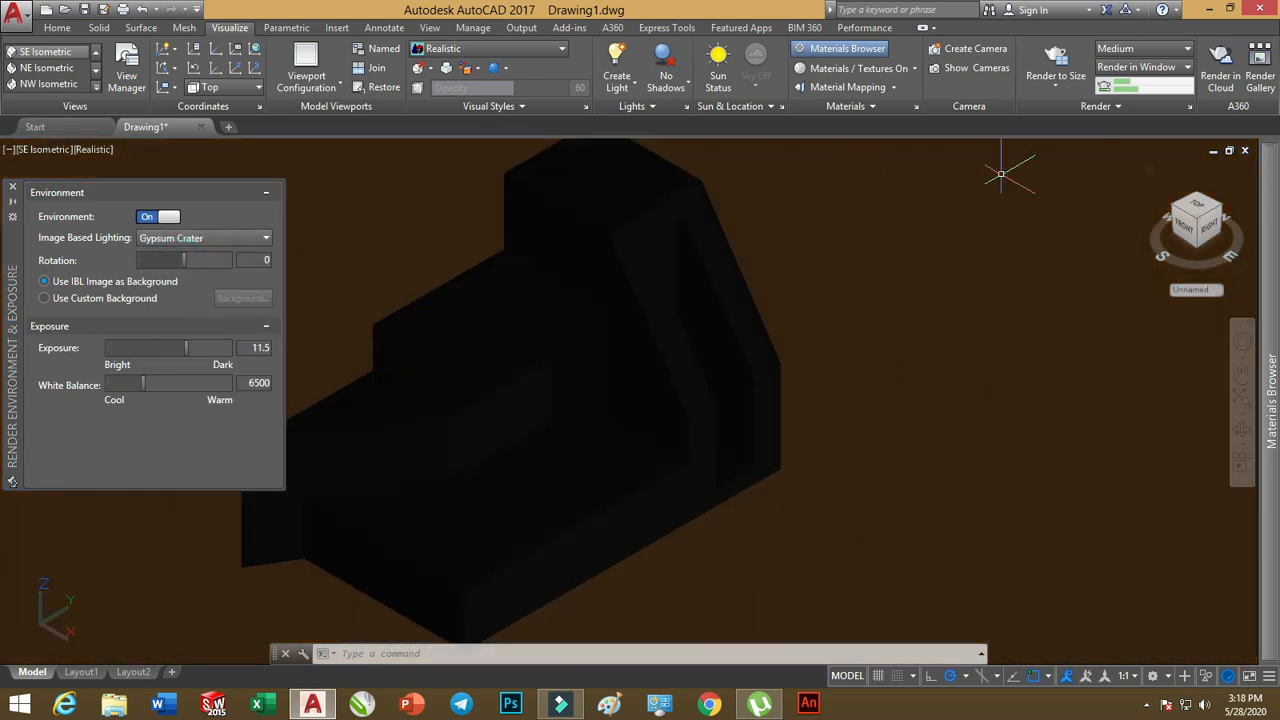
- Test-render the part under the current lighting and again with image-based lighting set to Sharp Highlights, and close the render window
left_click(1056, 60)
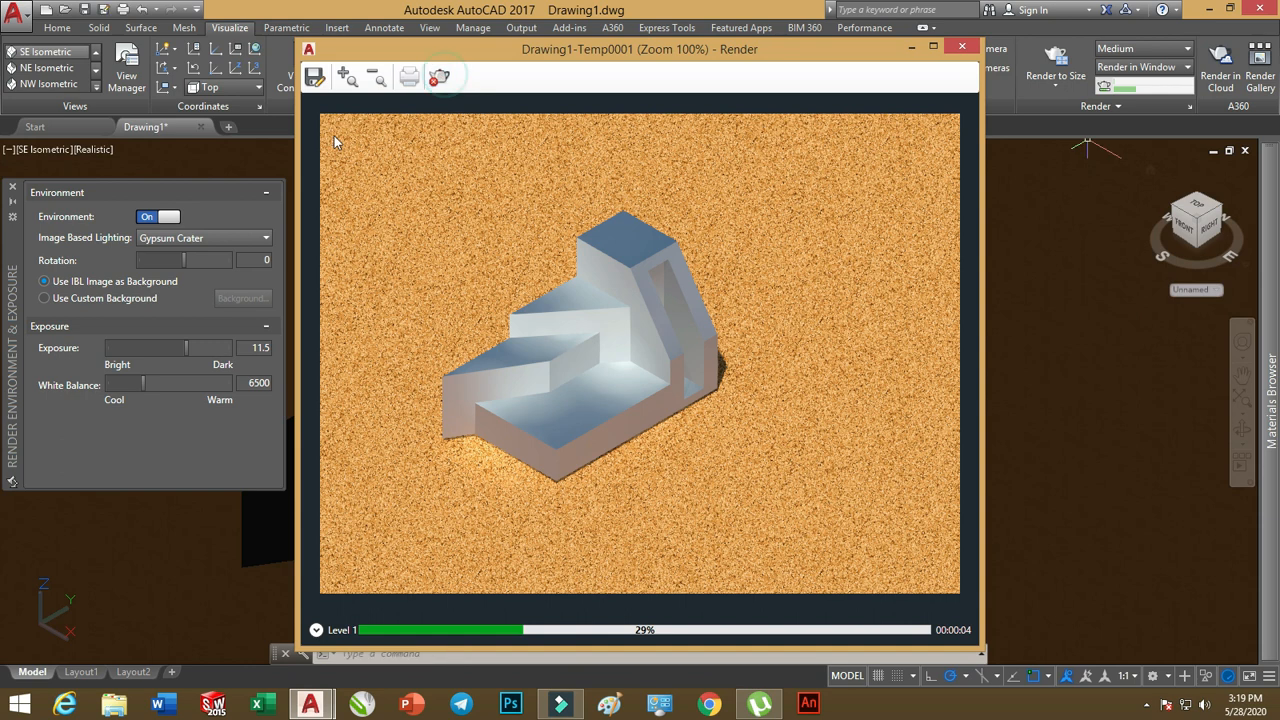
left_click(197, 241)
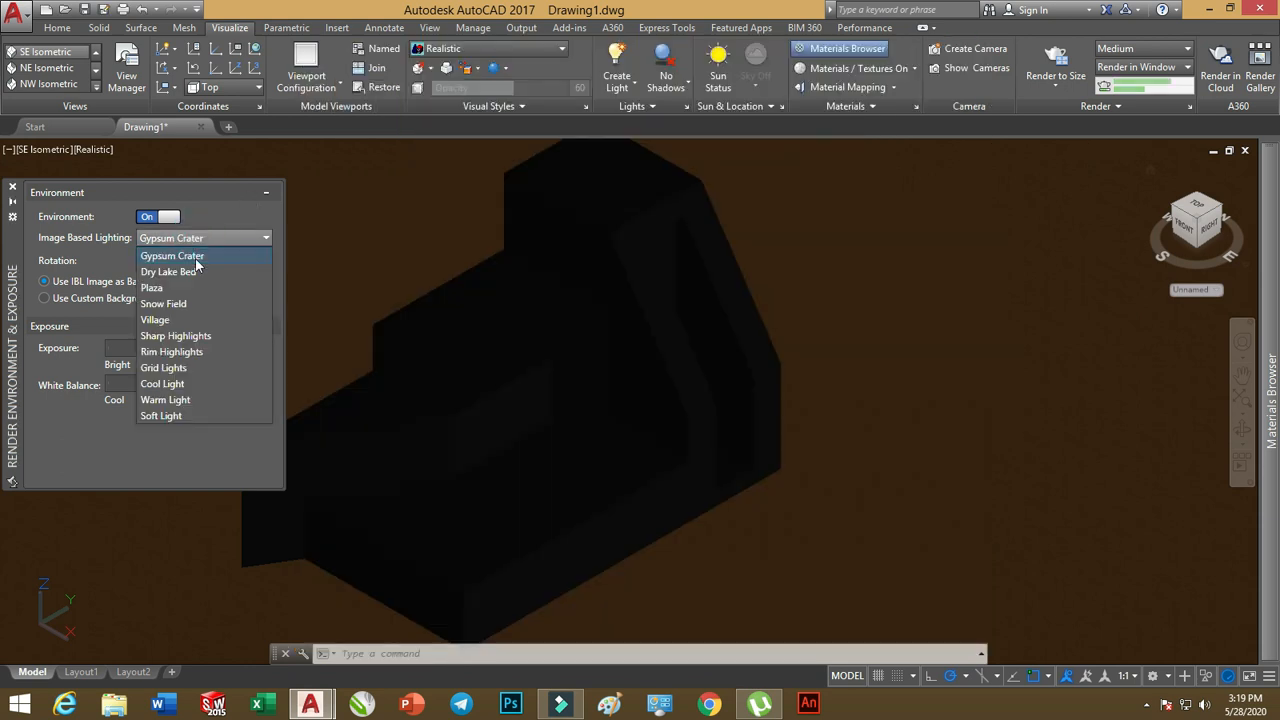
left_click(178, 337)
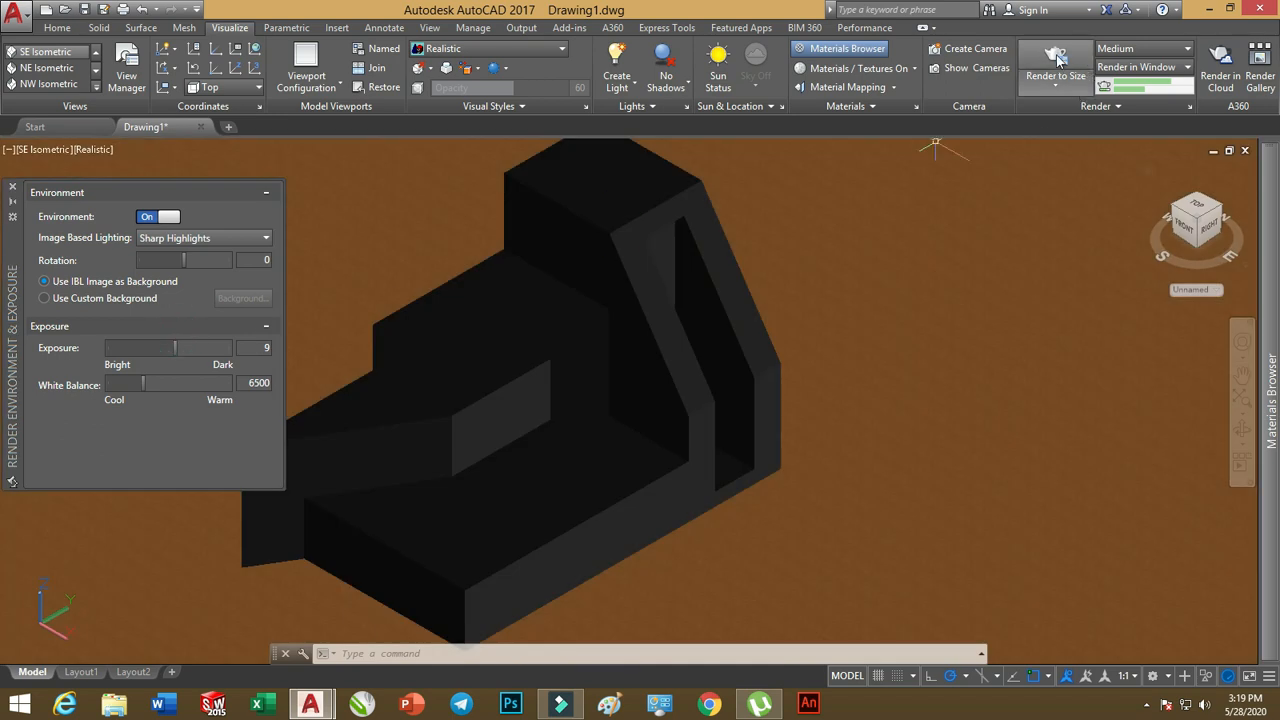
left_click(1057, 62)
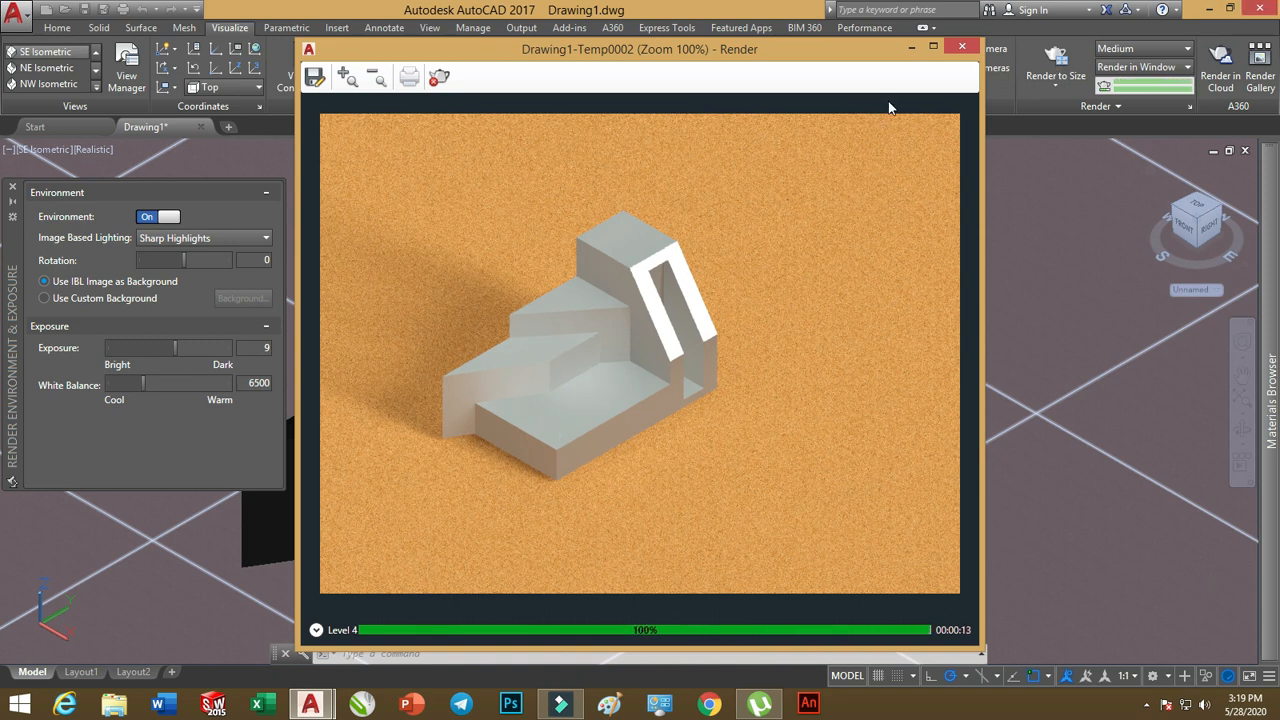
left_click(961, 50)
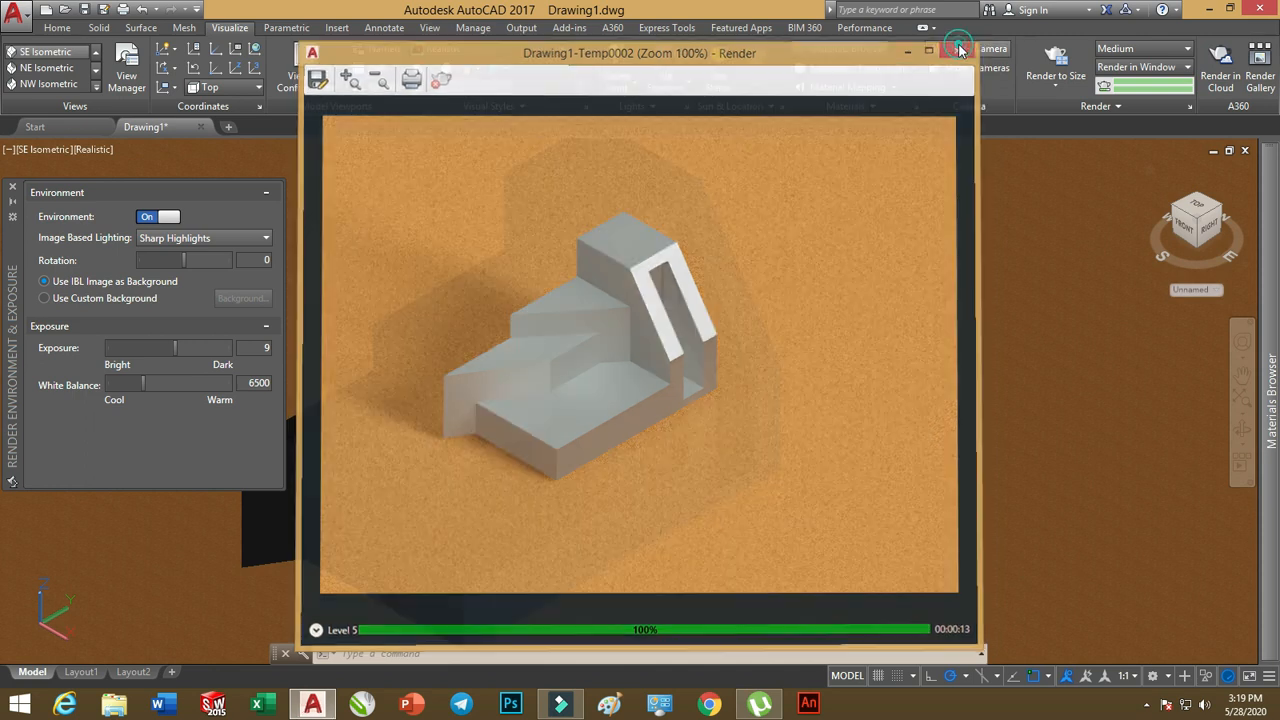
- Set the render size to 1920 x 1080 px - Full HDTV and render the part on its ground surface
left_click(1060, 88)
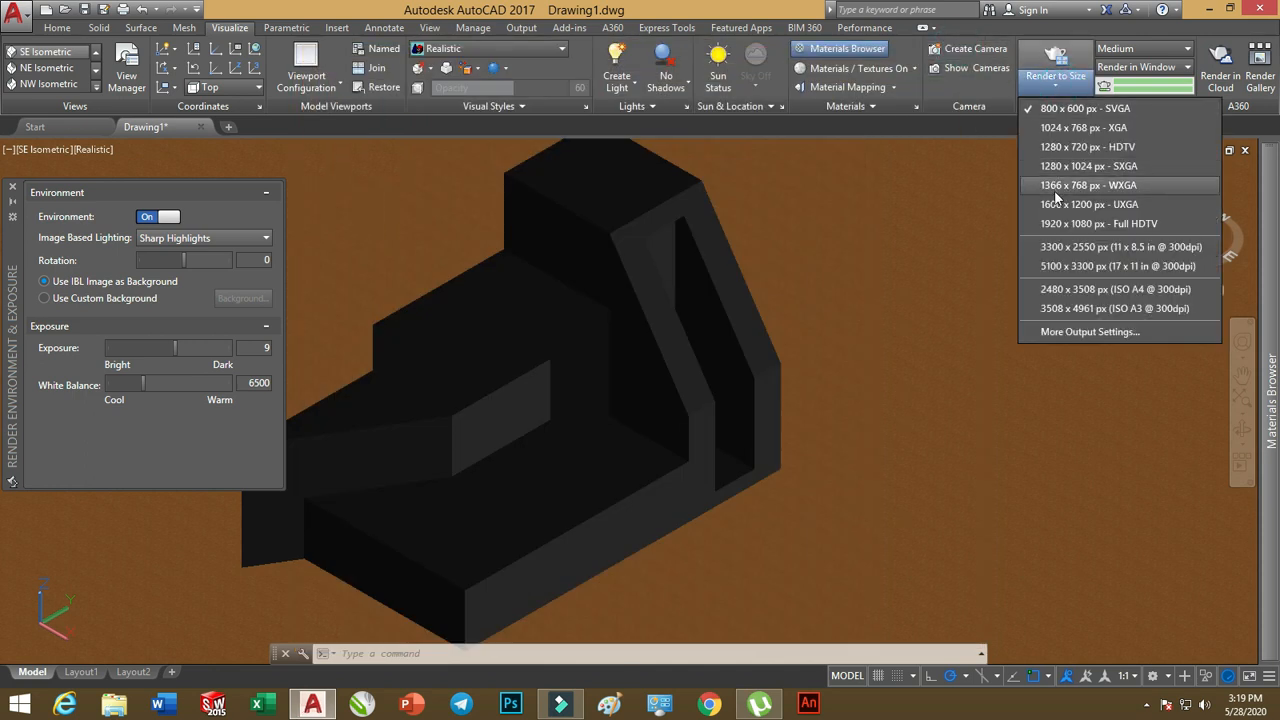
left_click(1118, 228)
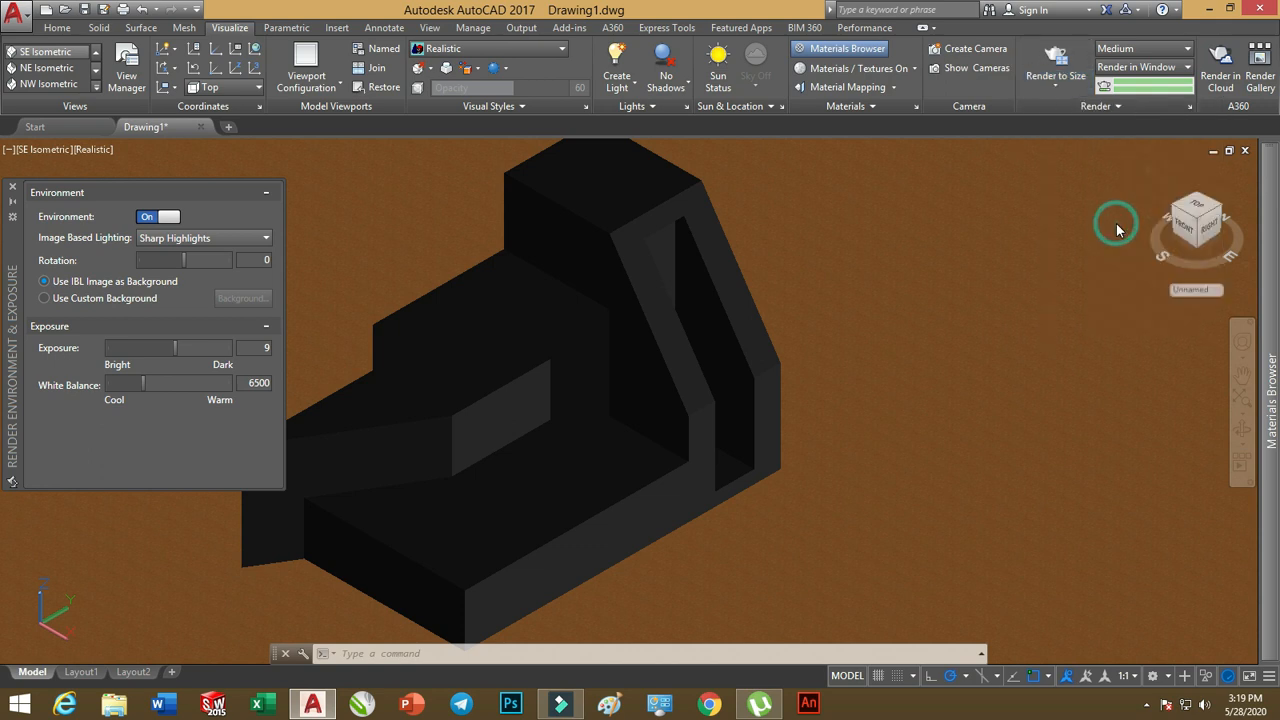
left_click(1055, 58)
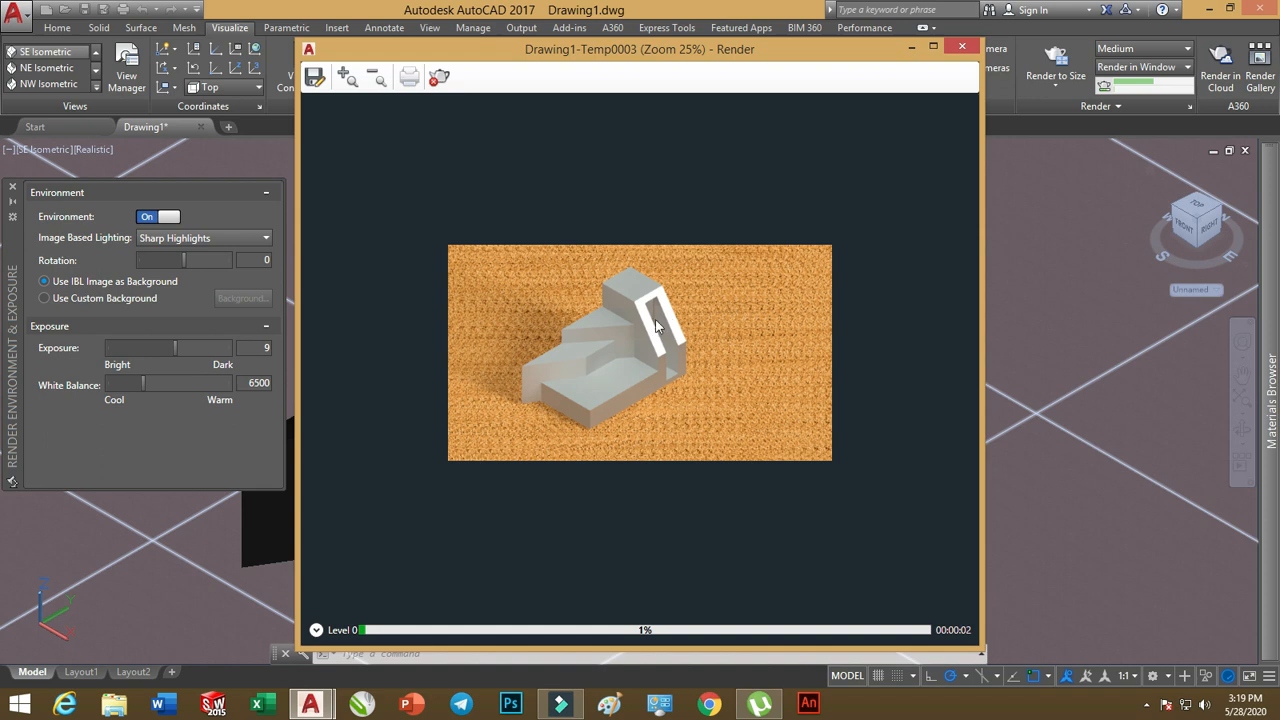
scroll(656, 325, "up", 1)
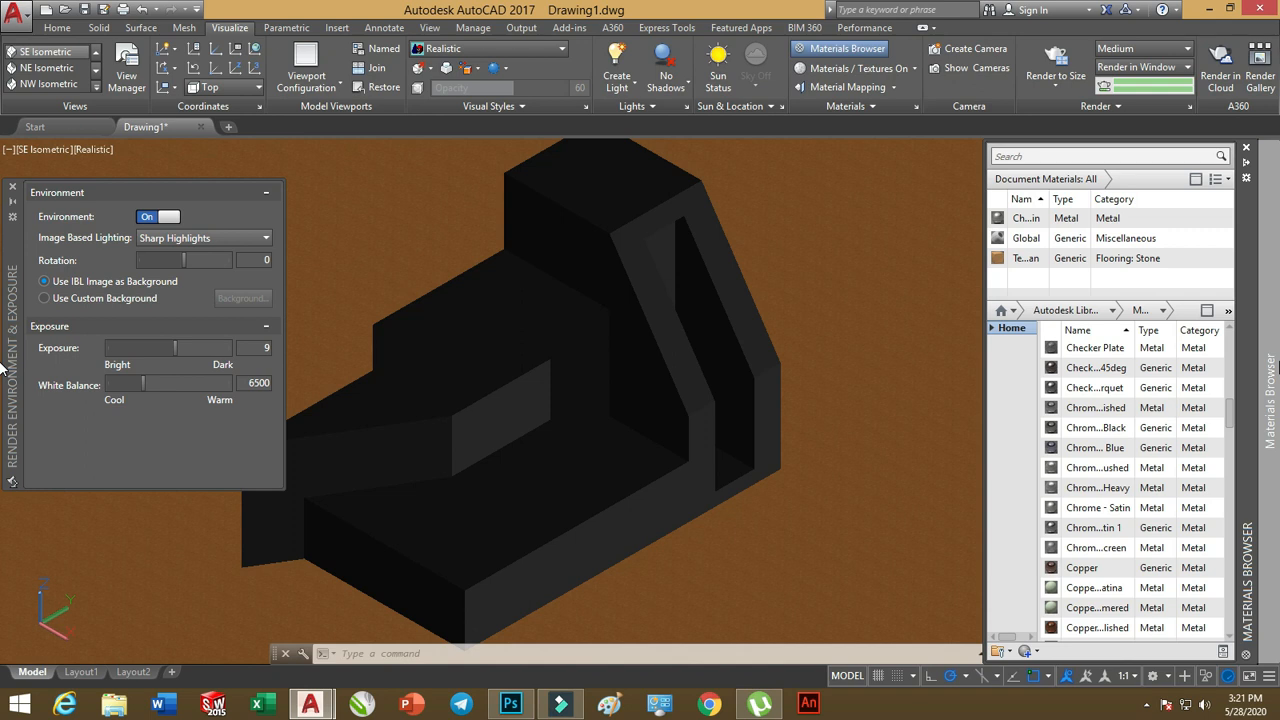
- Bring the finished Full HDTV render window forward to view the image, and close the Render Environment & Exposure palette
key("alt")
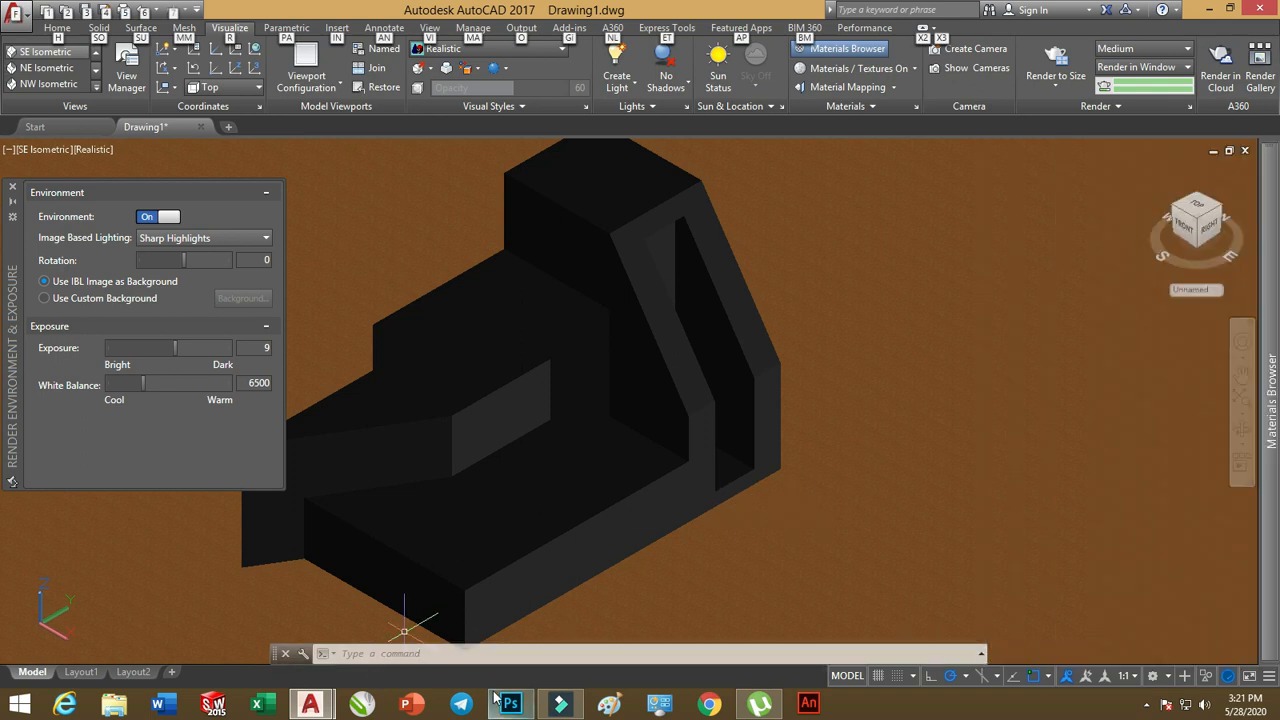
mouse_move(318, 705)
left_click(443, 622)
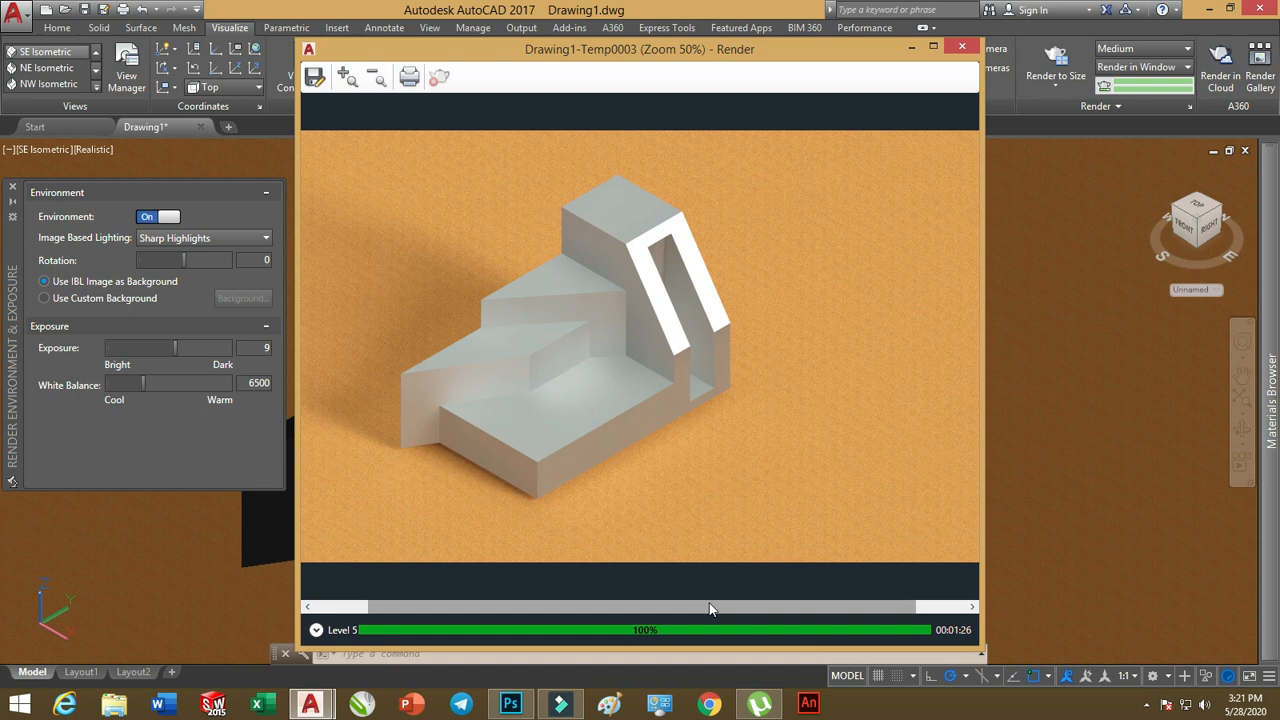
left_click(12, 185)
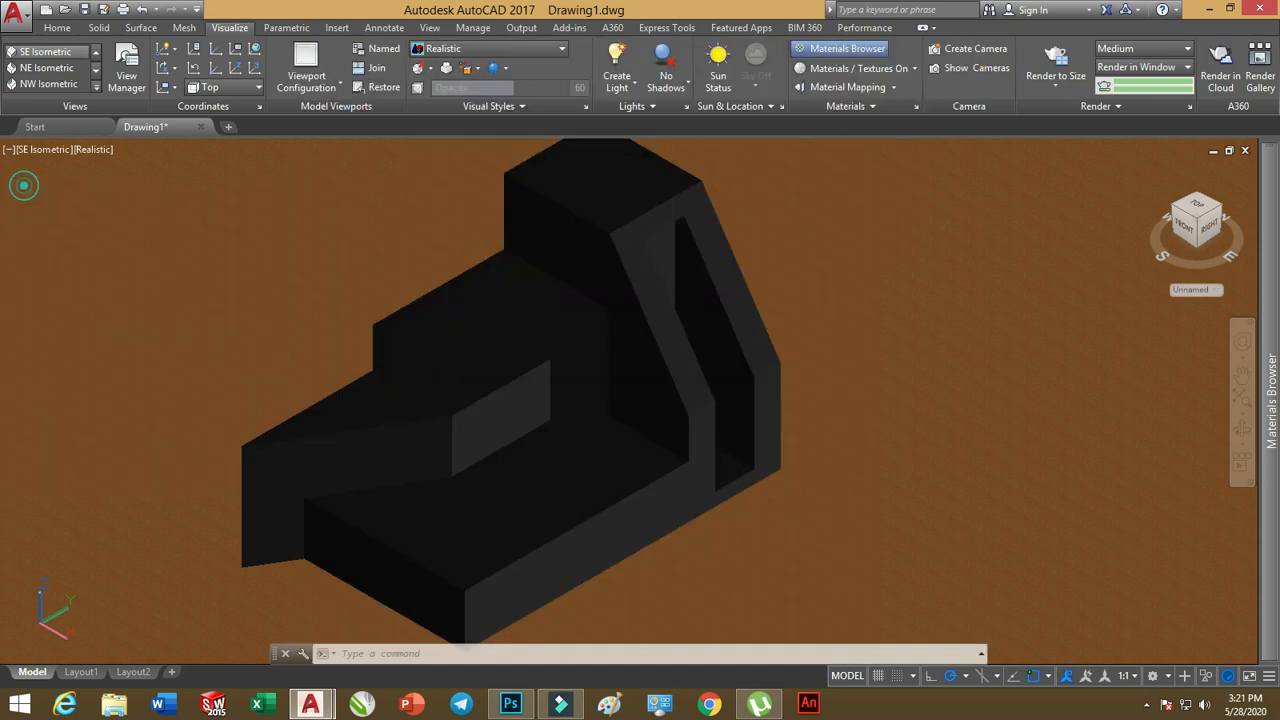
- Reopen the finished render window and begin saving the image to the Desktop in JPEG format
mouse_move(333, 705)
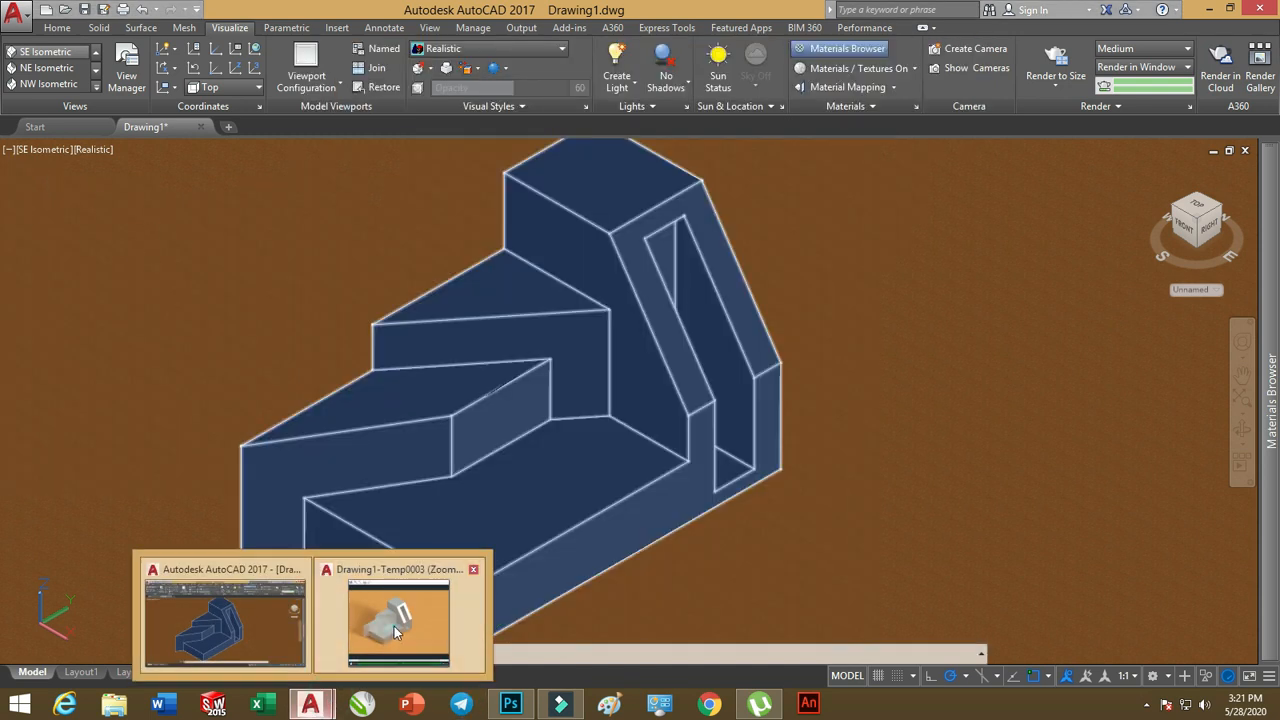
left_click(443, 622)
left_click(315, 78)
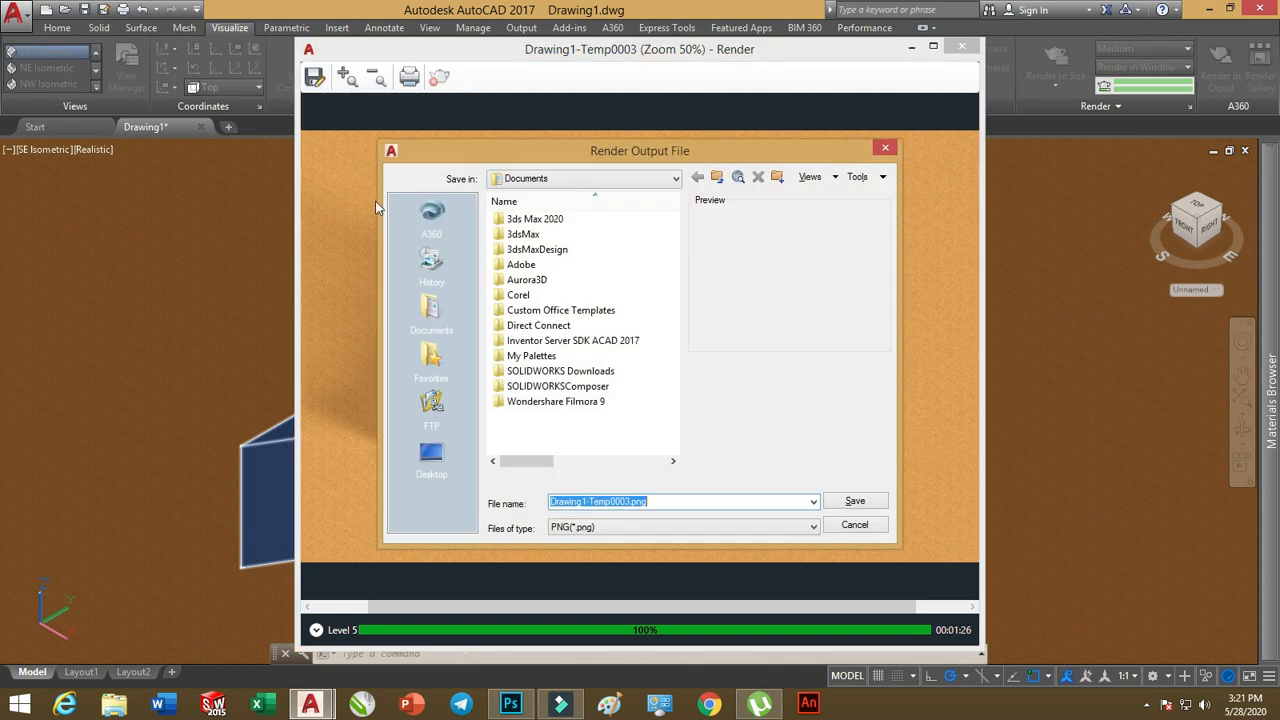
left_click(443, 452)
left_click(617, 530)
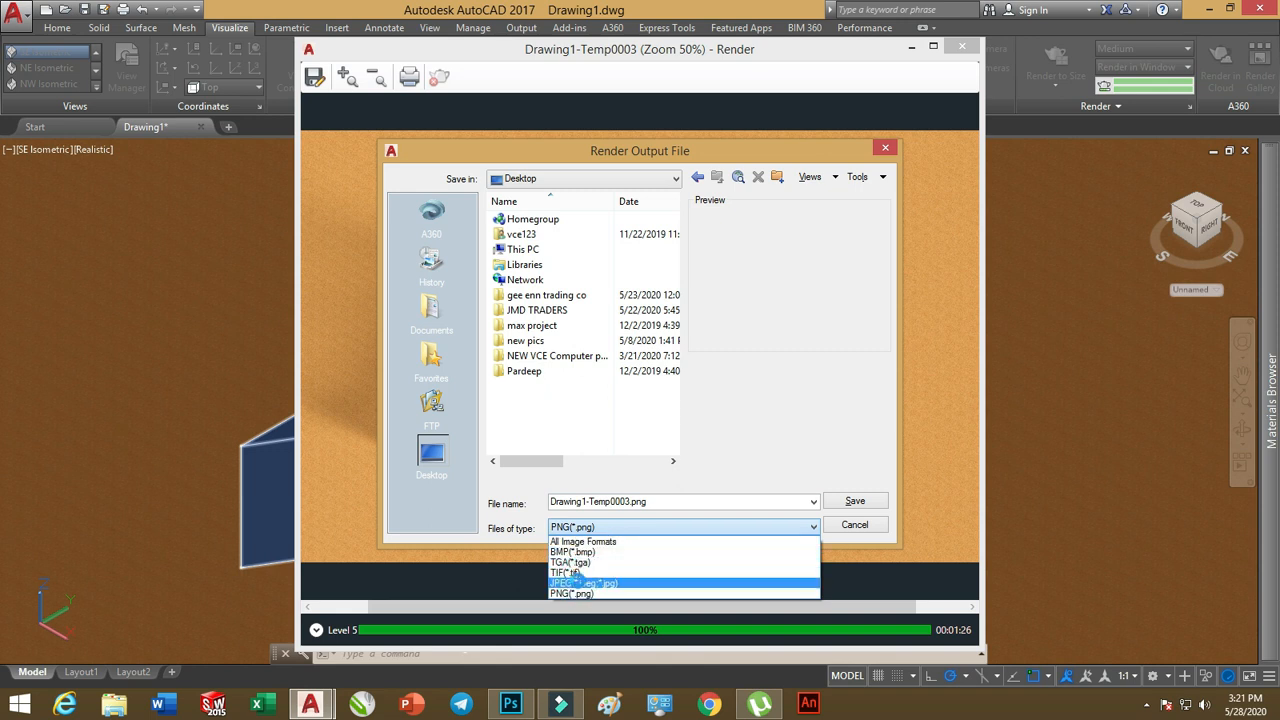
left_click(579, 583)
- Name the render output file 36, save it with the JPG quality raised towards Best, and close the render window
left_click(586, 502)
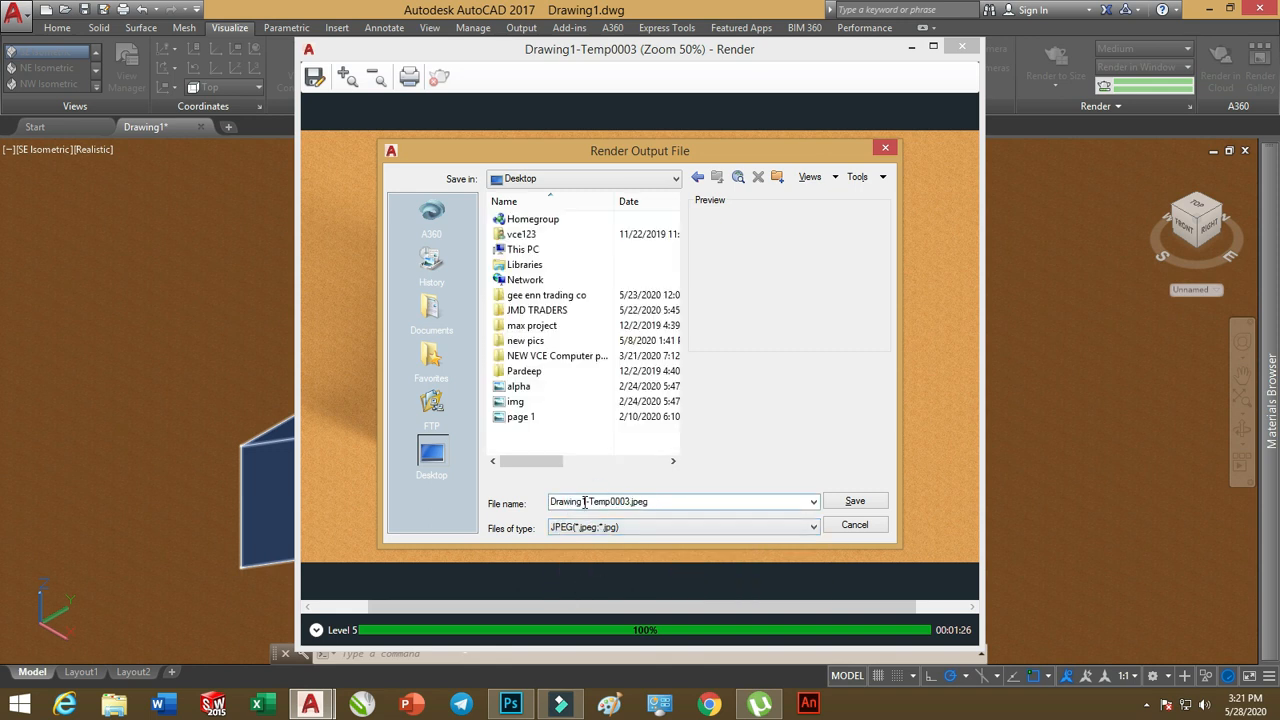
key("BackSpace")
type("36")
left_click(843, 505)
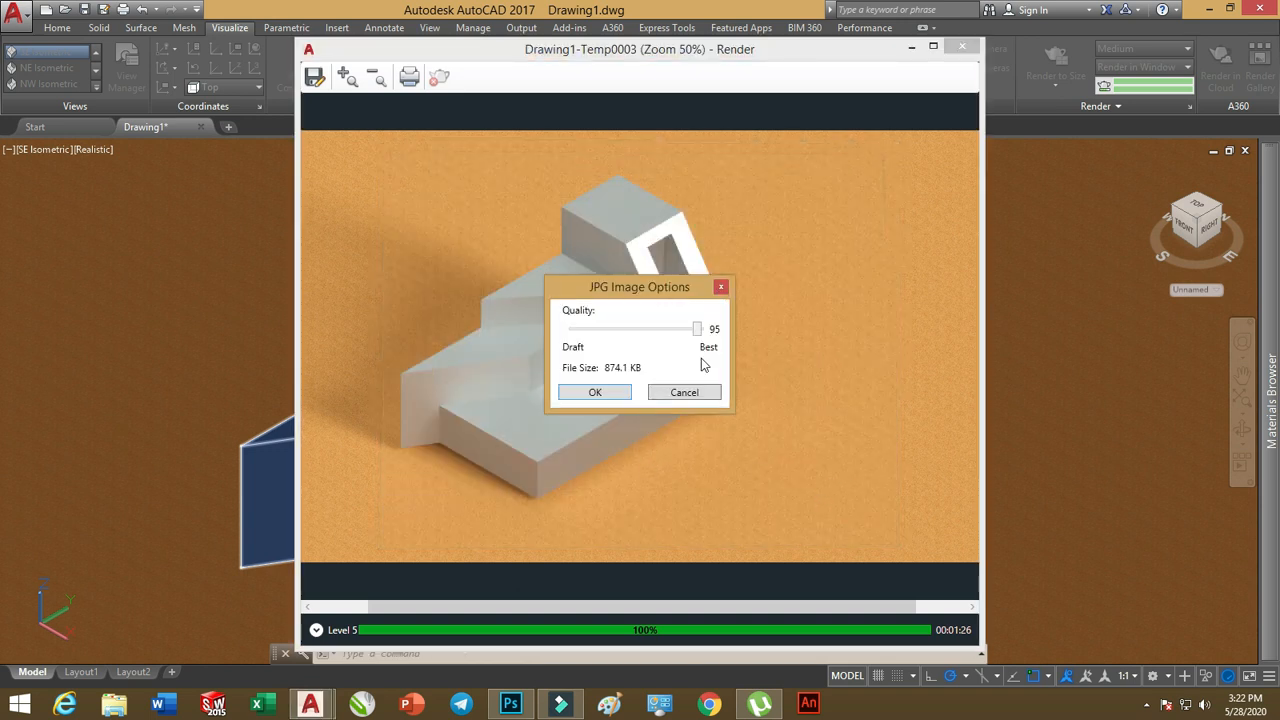
left_click_drag(697, 329, 703, 329)
left_click(620, 393)
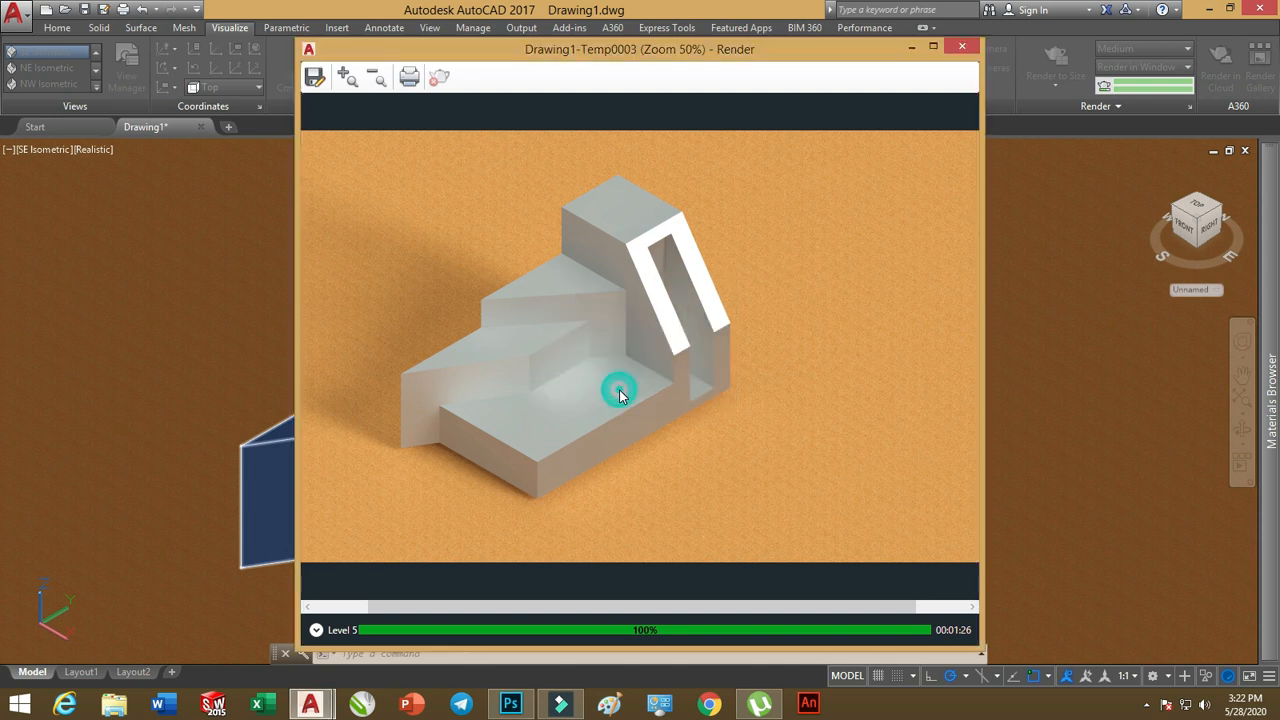
left_click(962, 46)
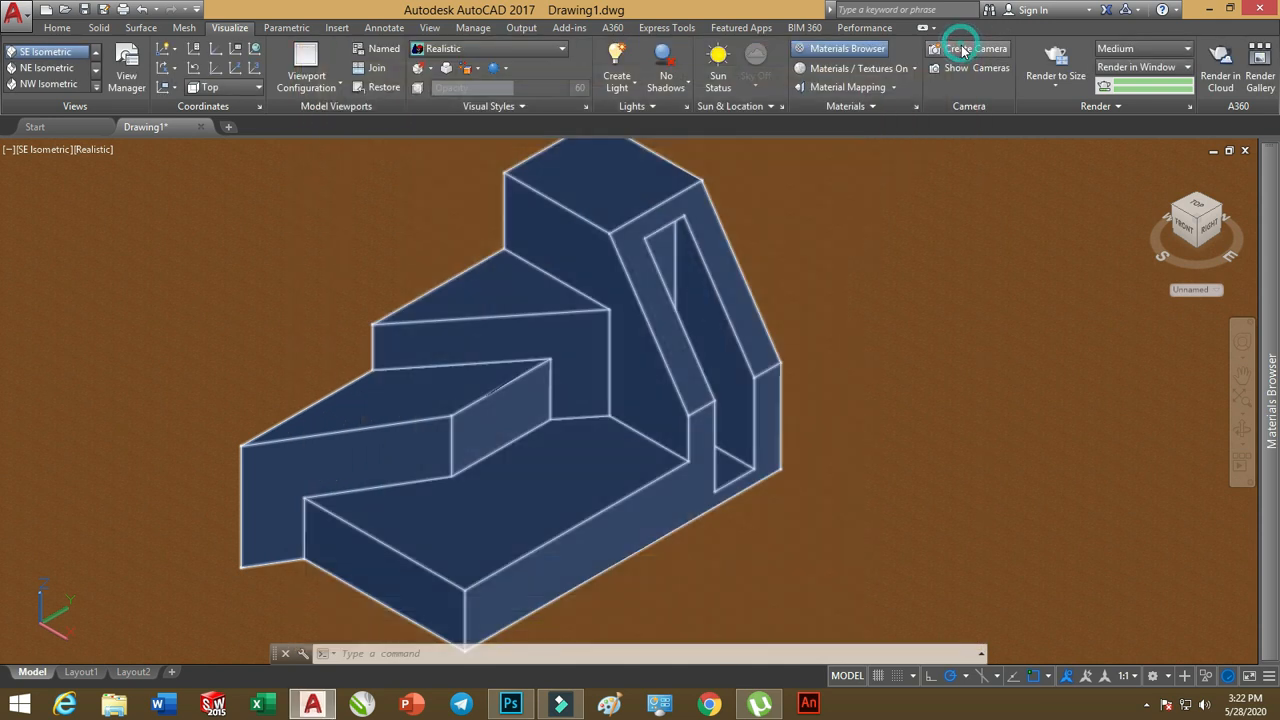